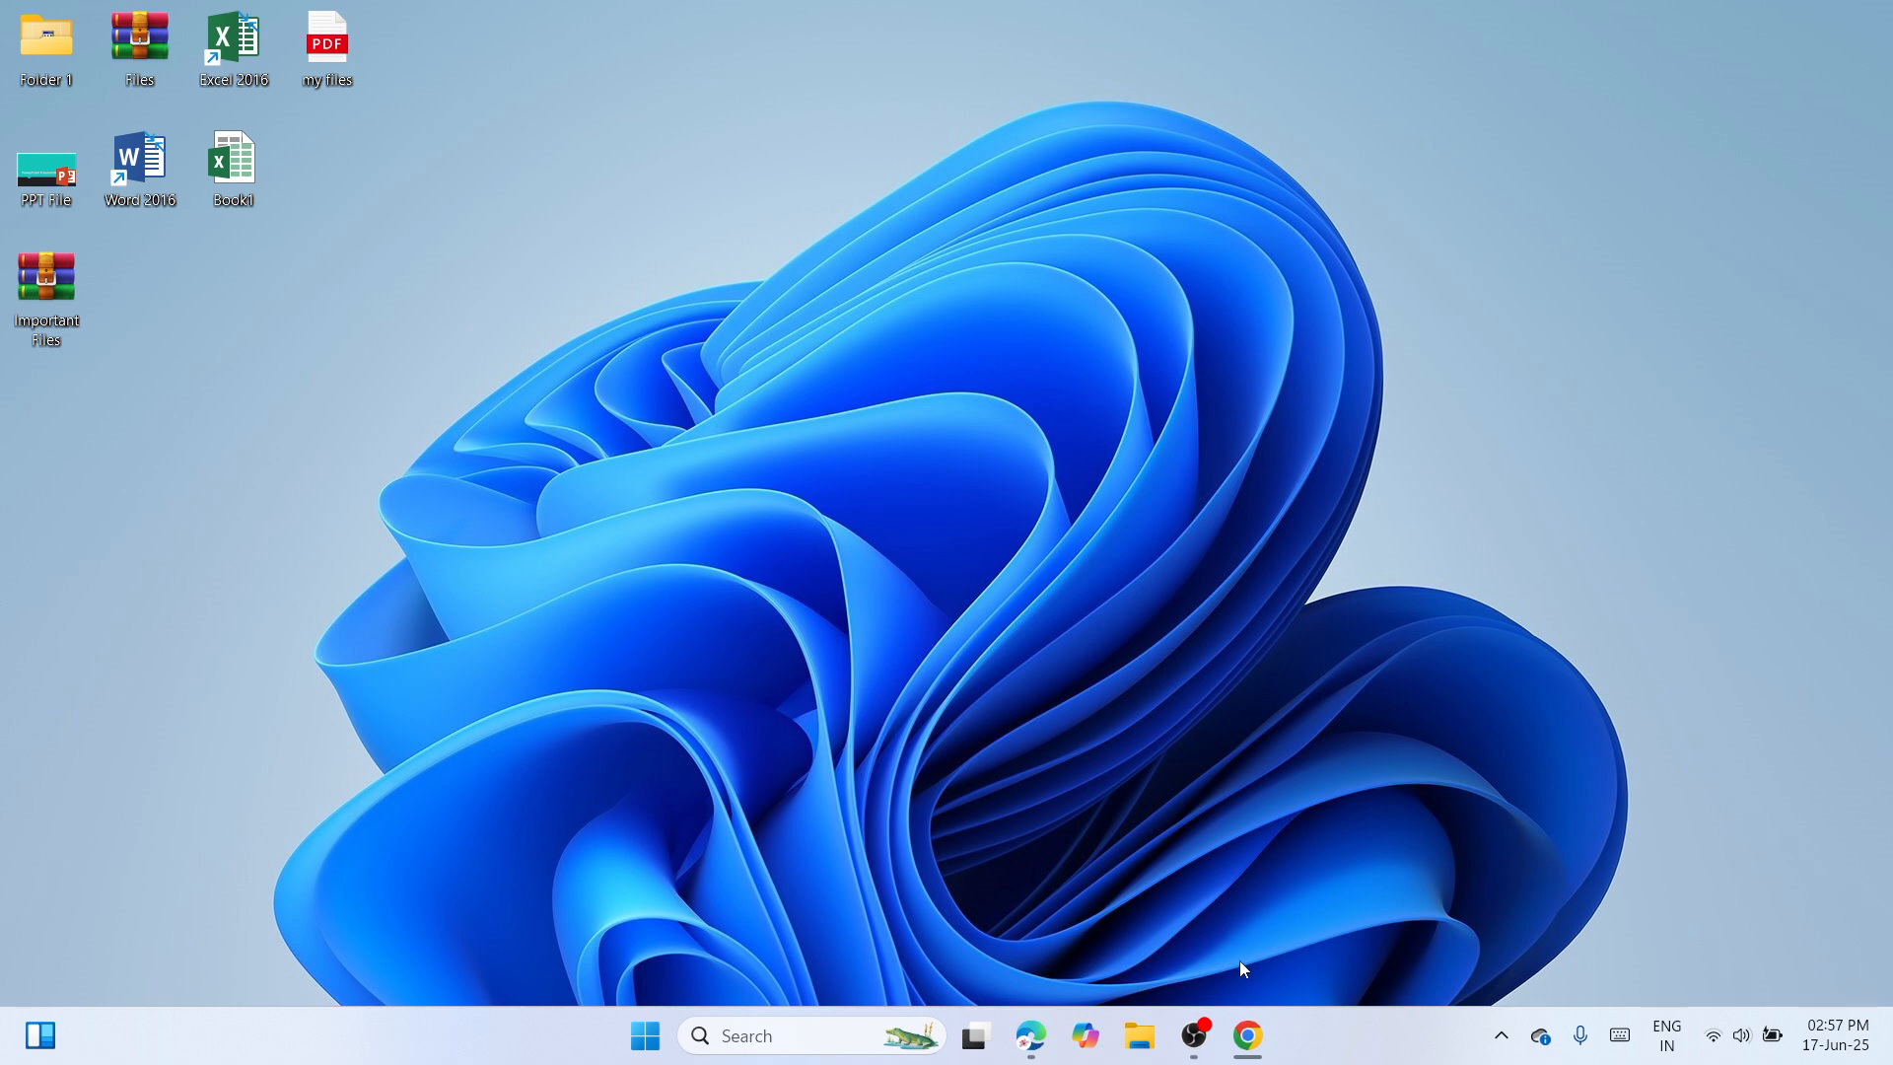
Switch to Chrome and check the printer model on the HP DeskJet 2131 All-in-One Printer software and drivers page.
left_click(1248, 1035)
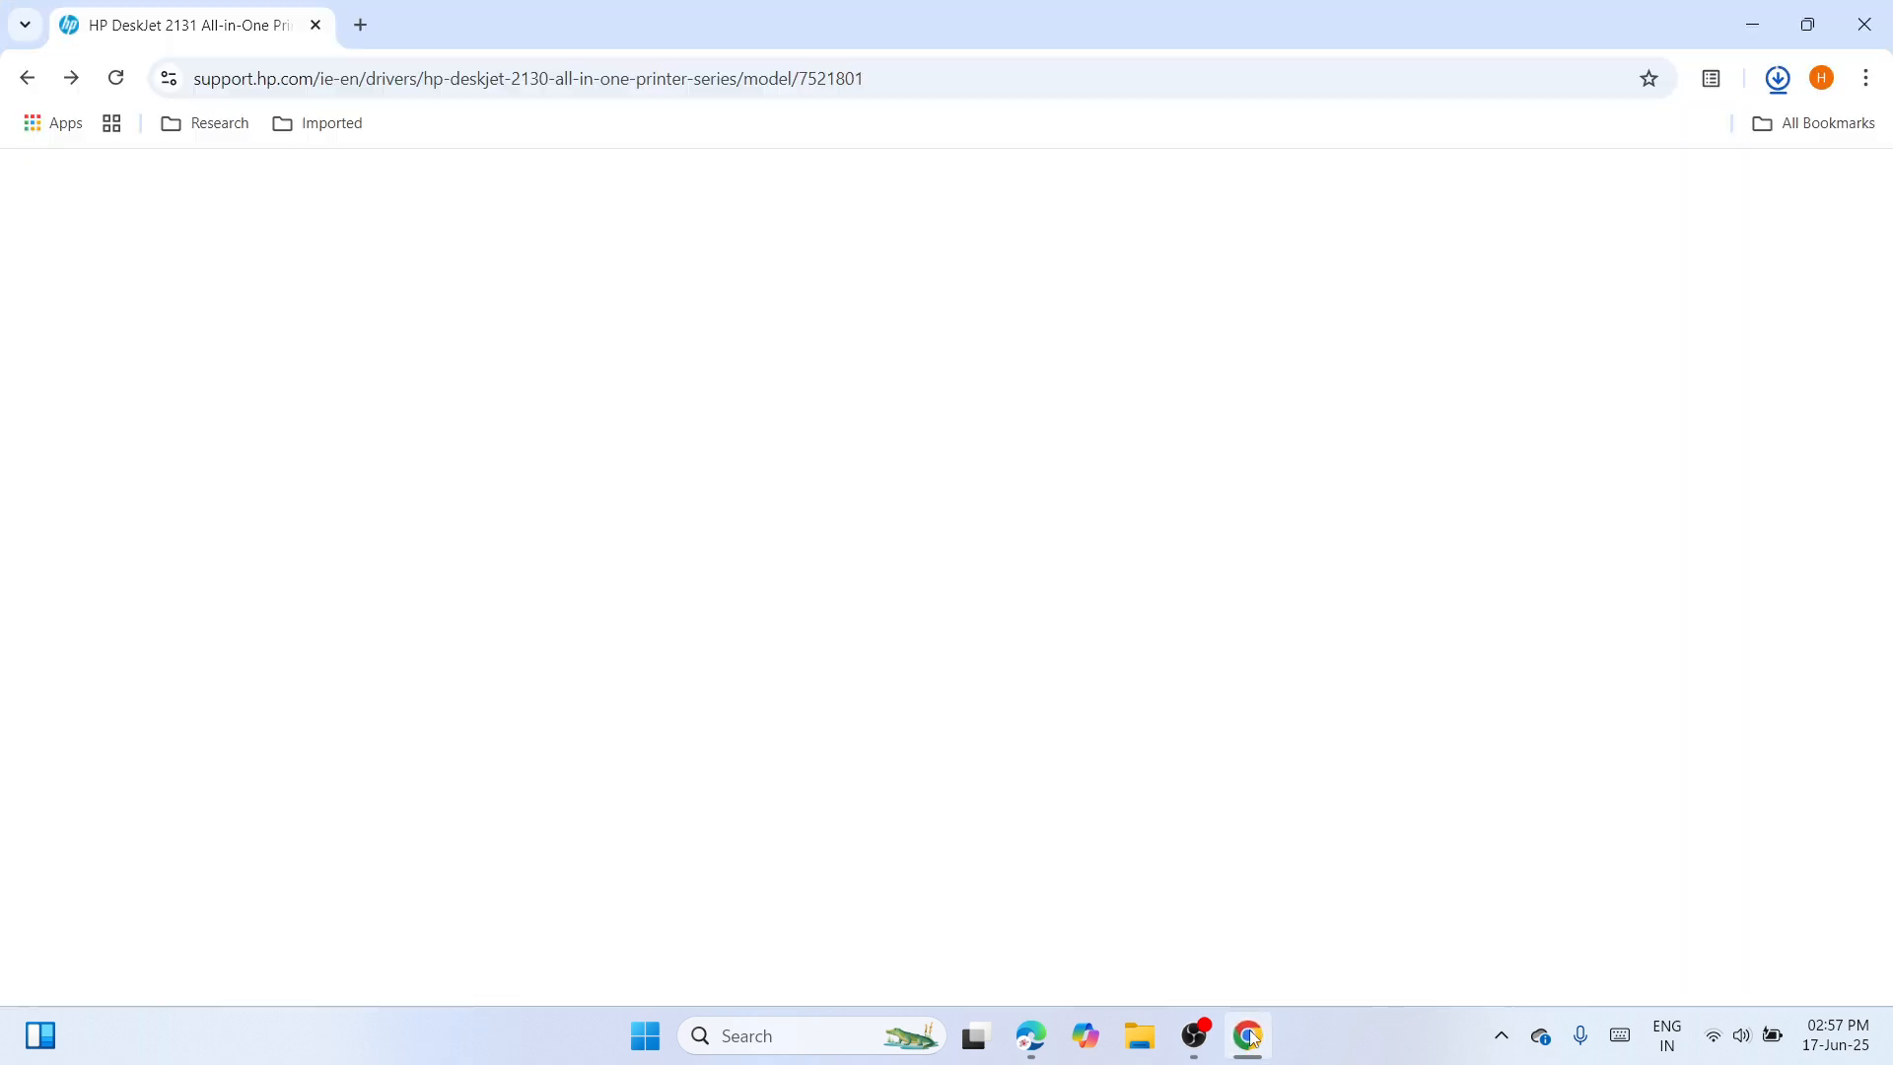
left_click(906, 84)
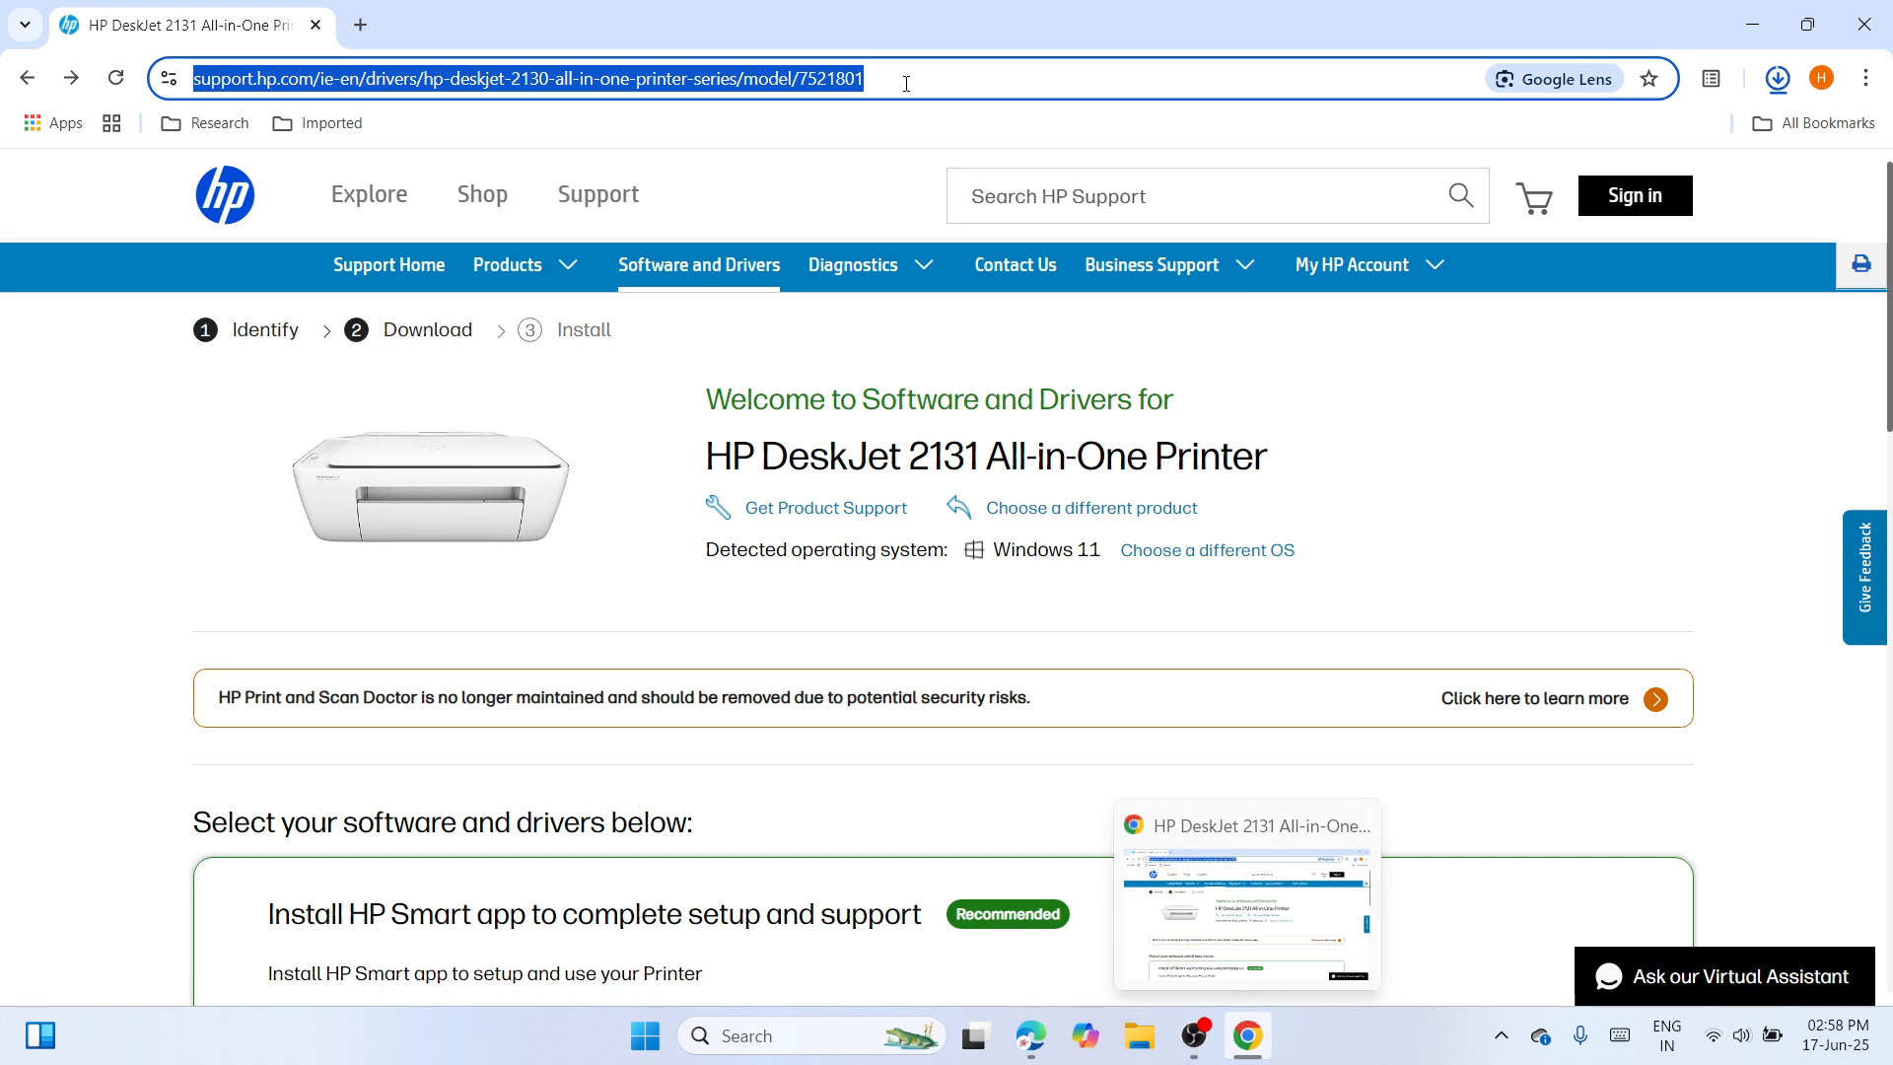
right_click(906, 84)
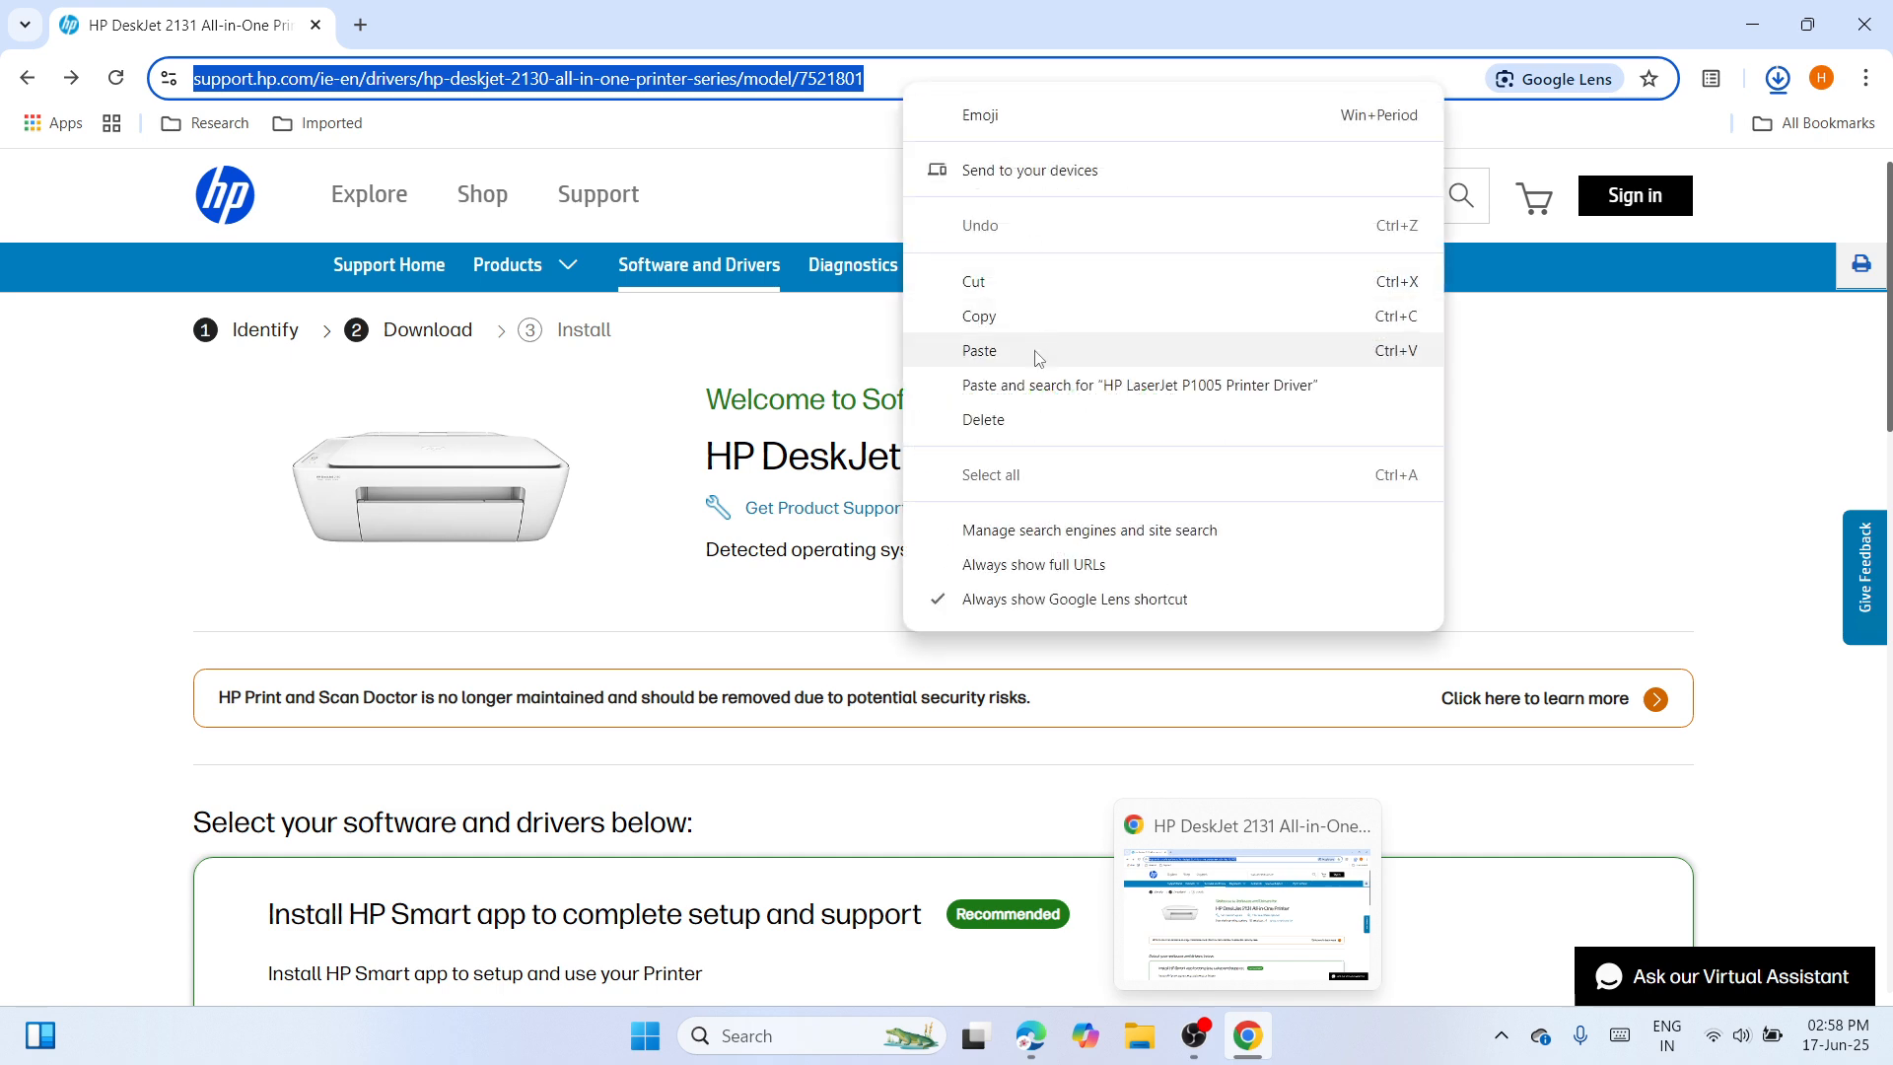
double_click(687, 557)
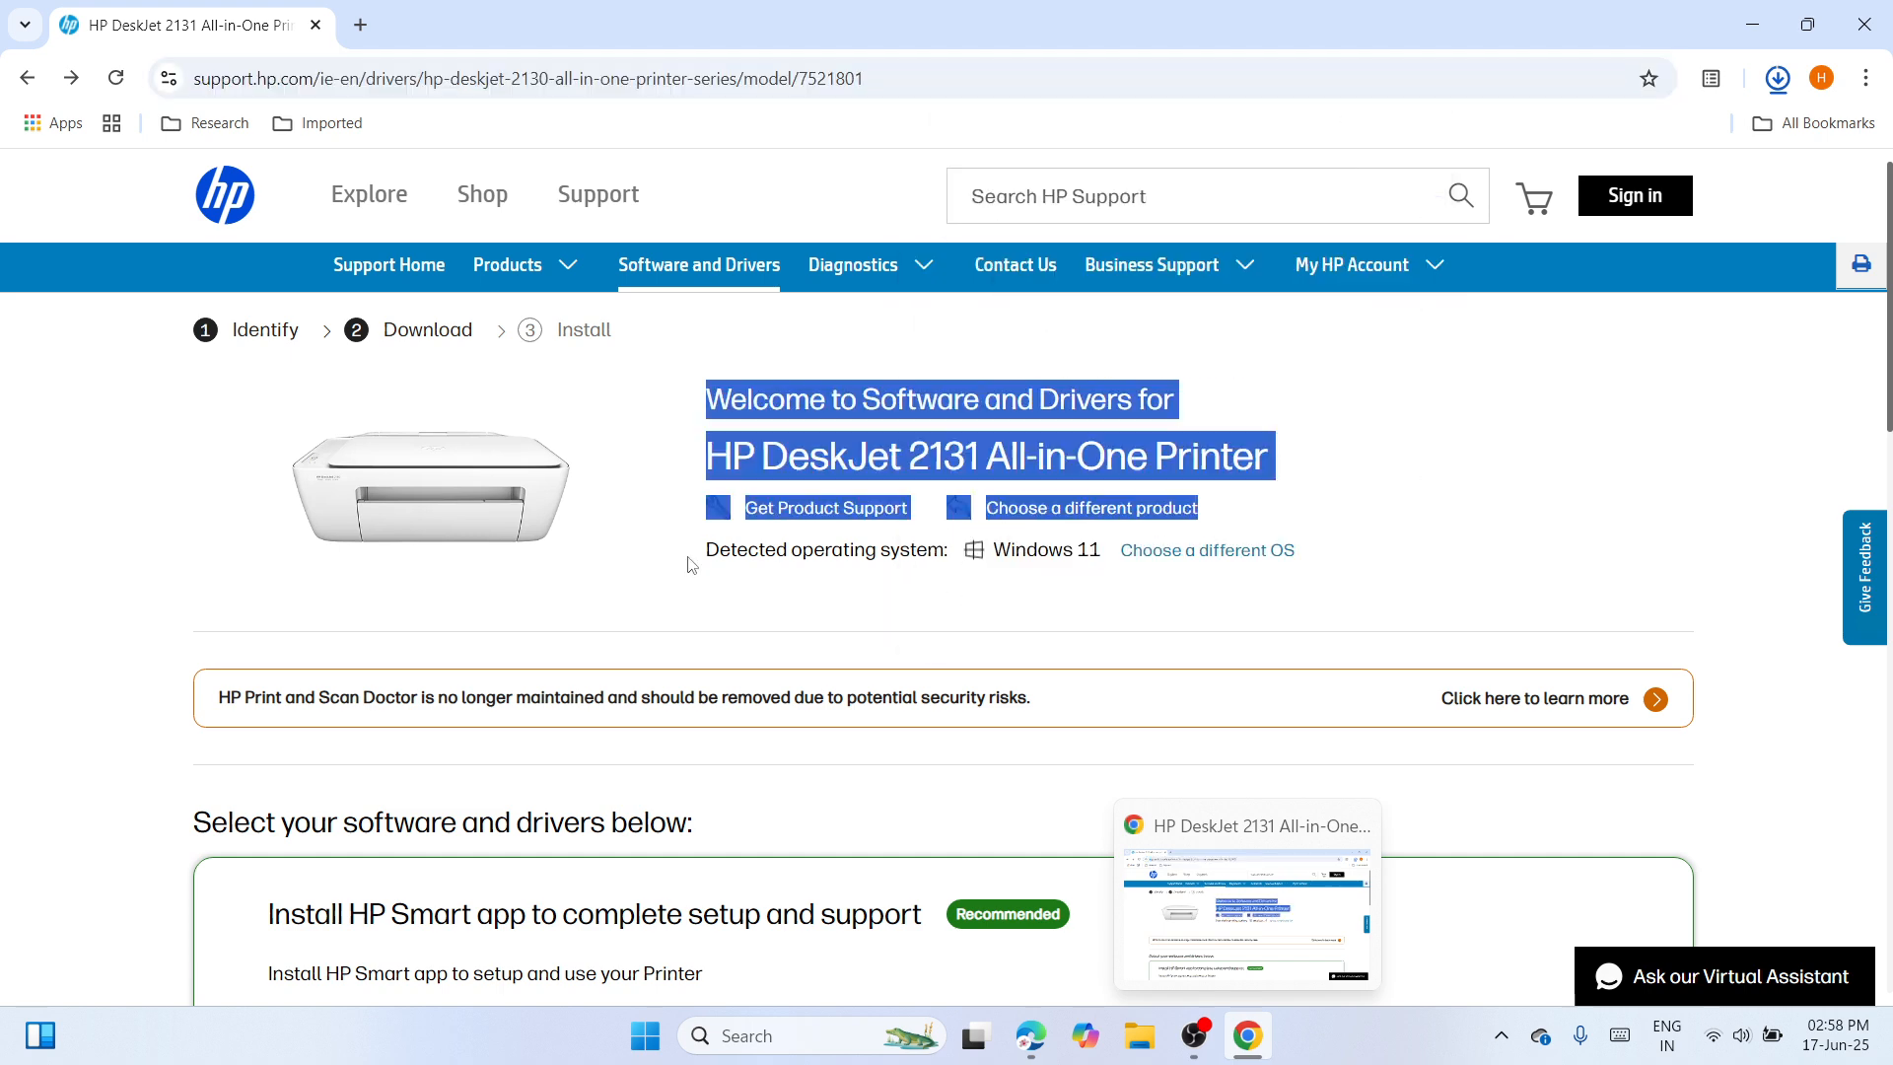
left_click(1429, 477)
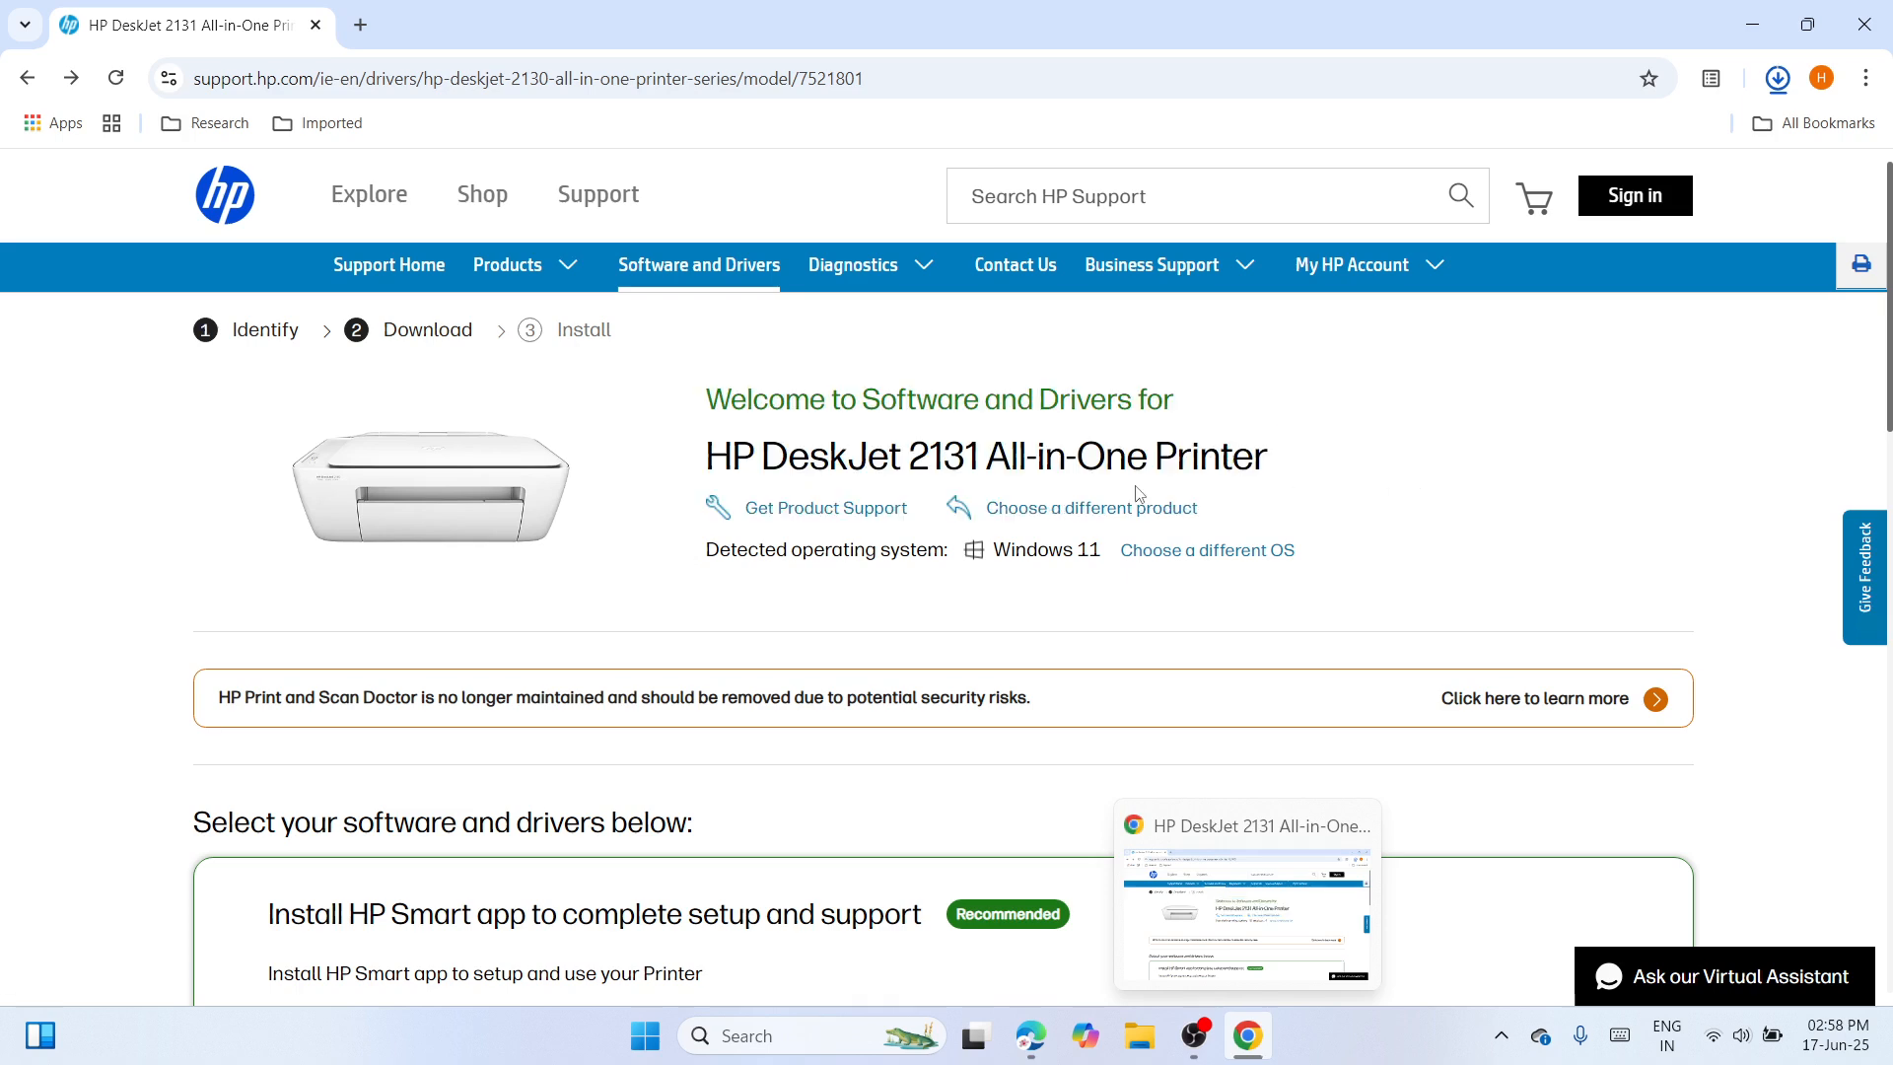
left_click_drag(707, 464, 1306, 483)
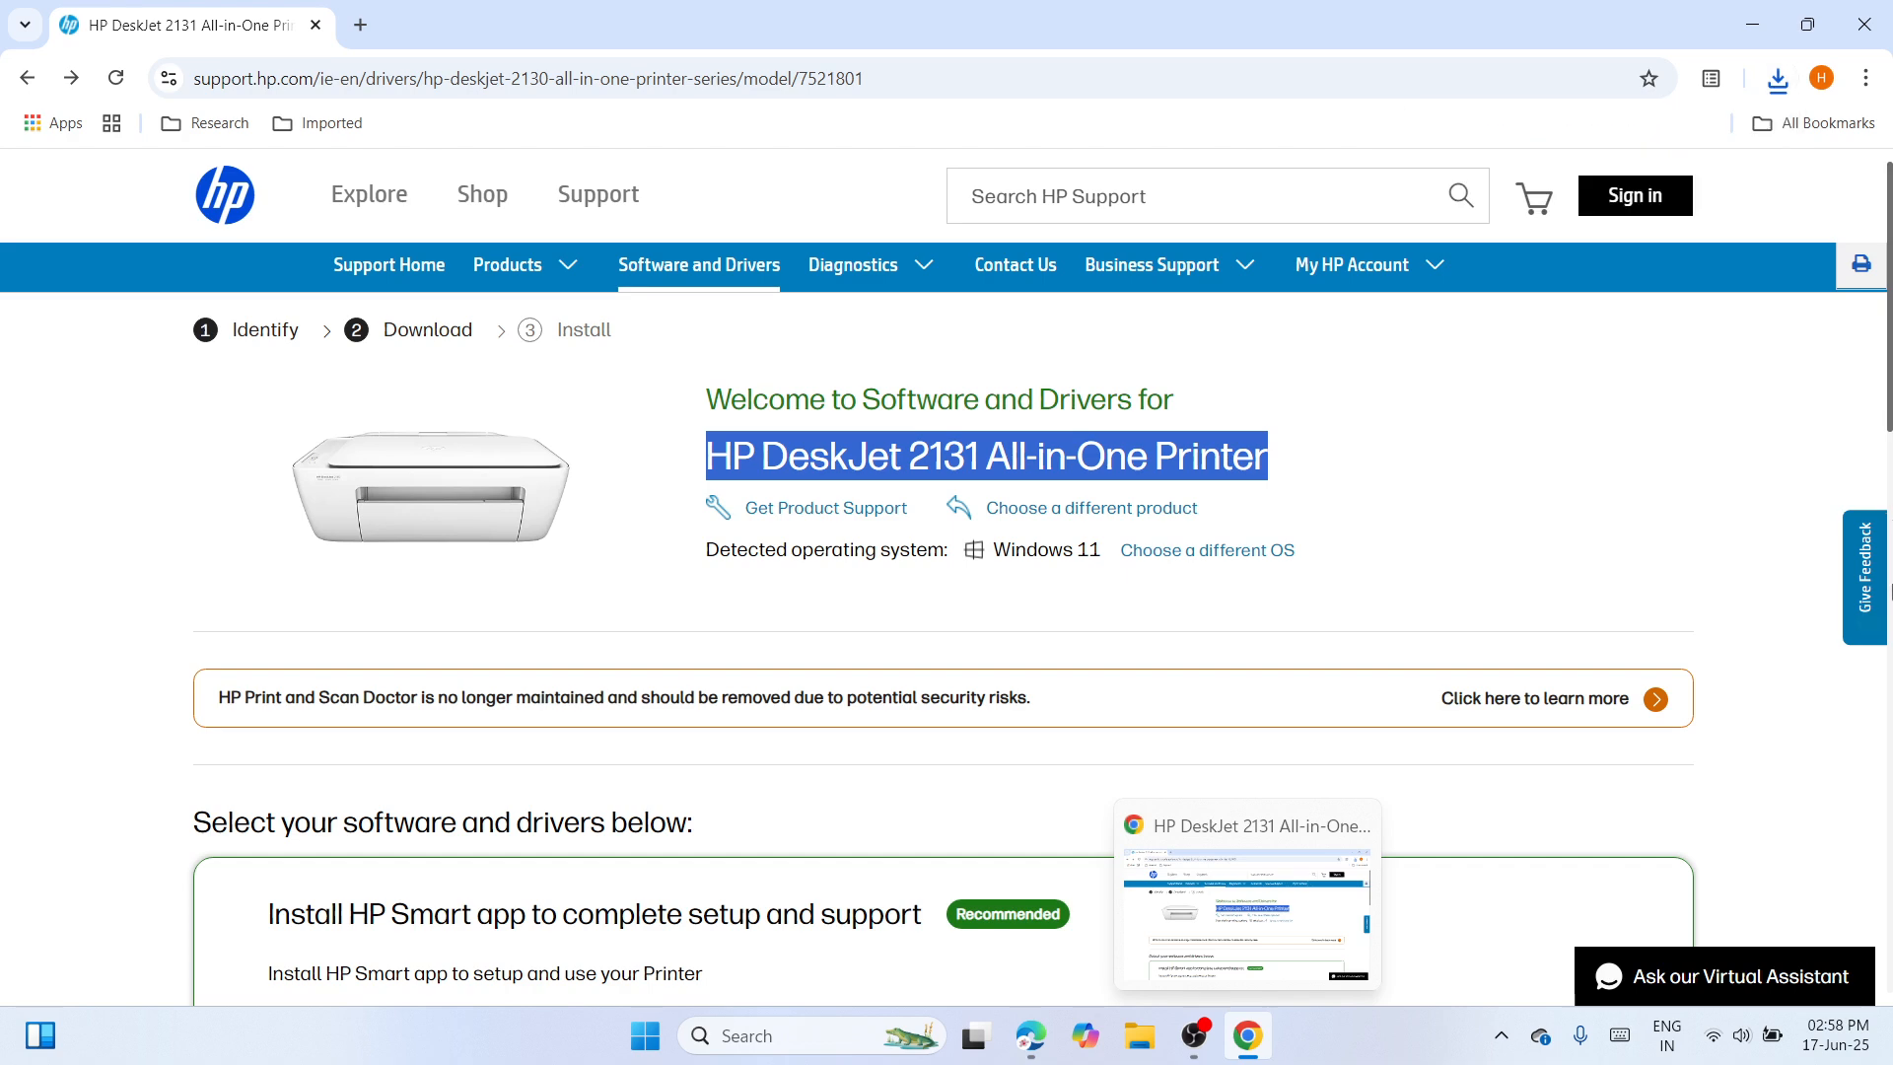
key("ctrl+a")
left_click(1805, 396)
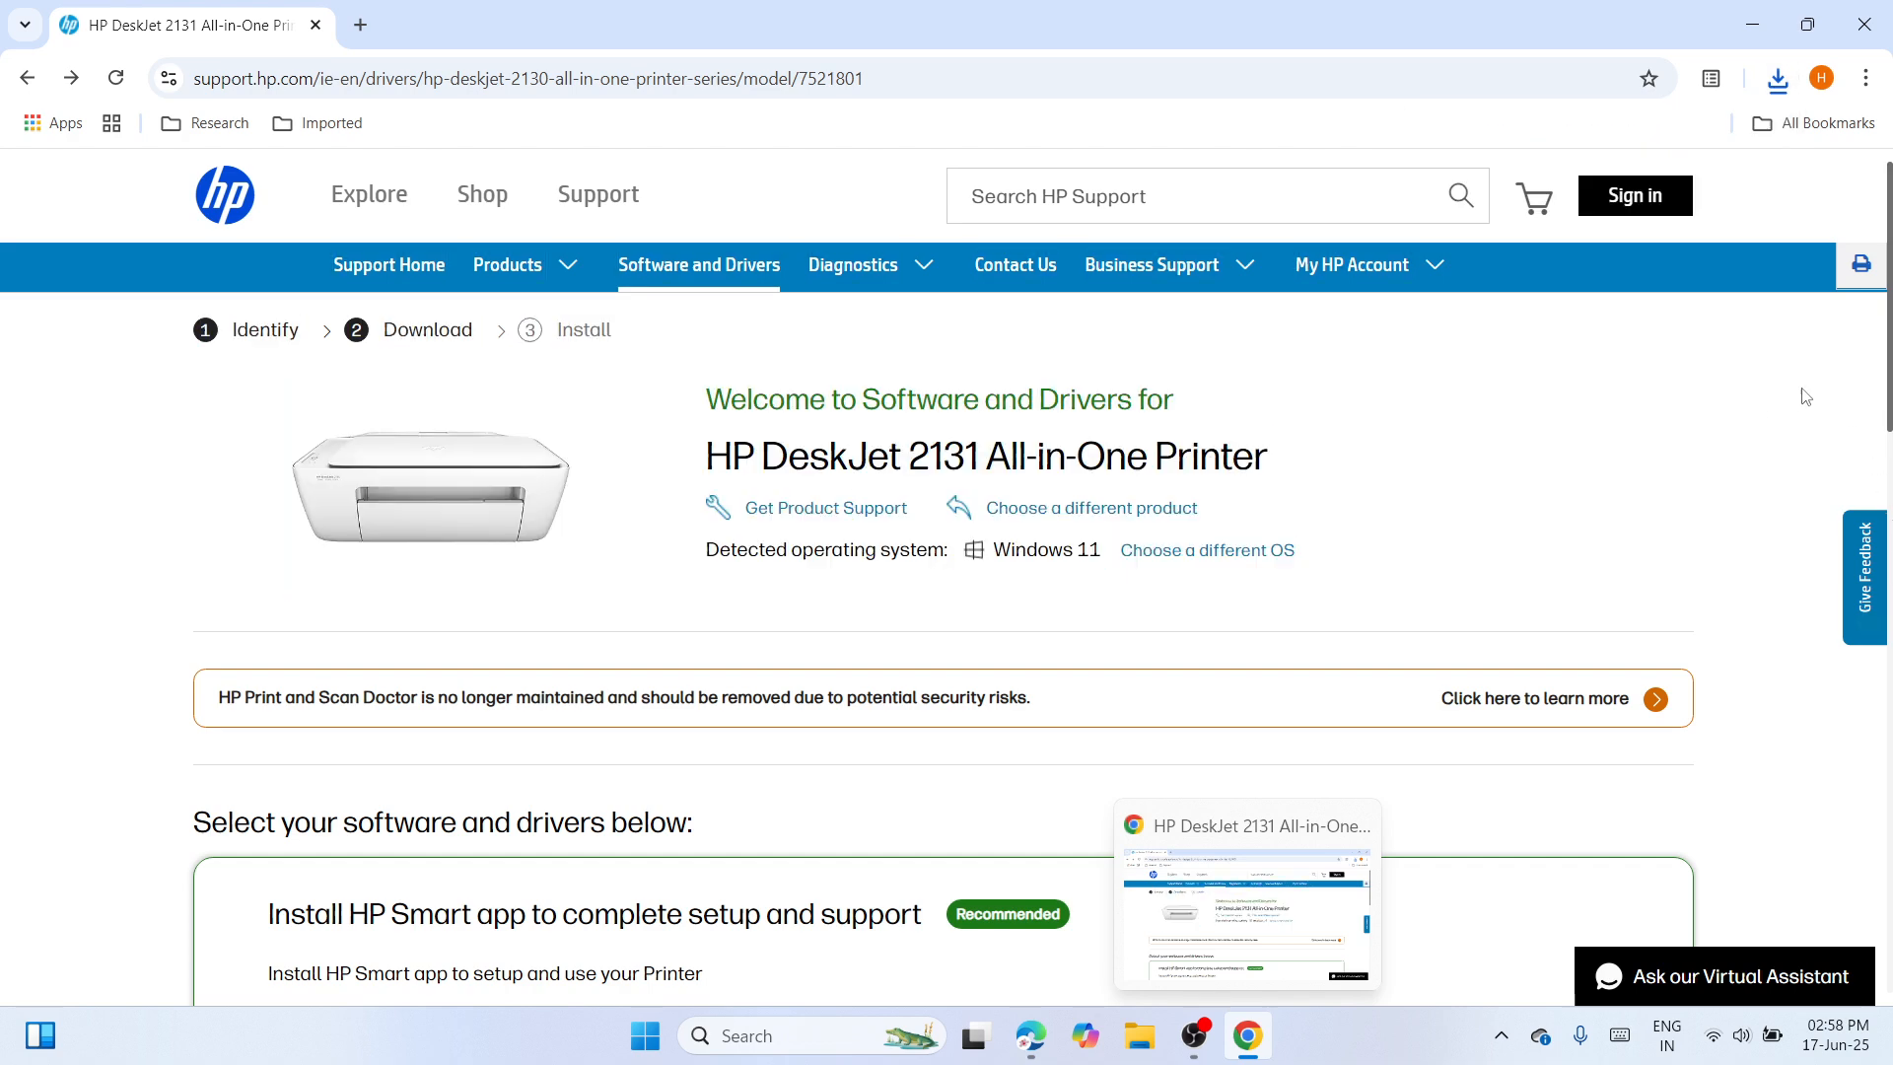
Expand the "Installation Software and Full/Basic Driver" section in the list of all software and drivers.
left_click_drag(1889, 389, 1889, 689)
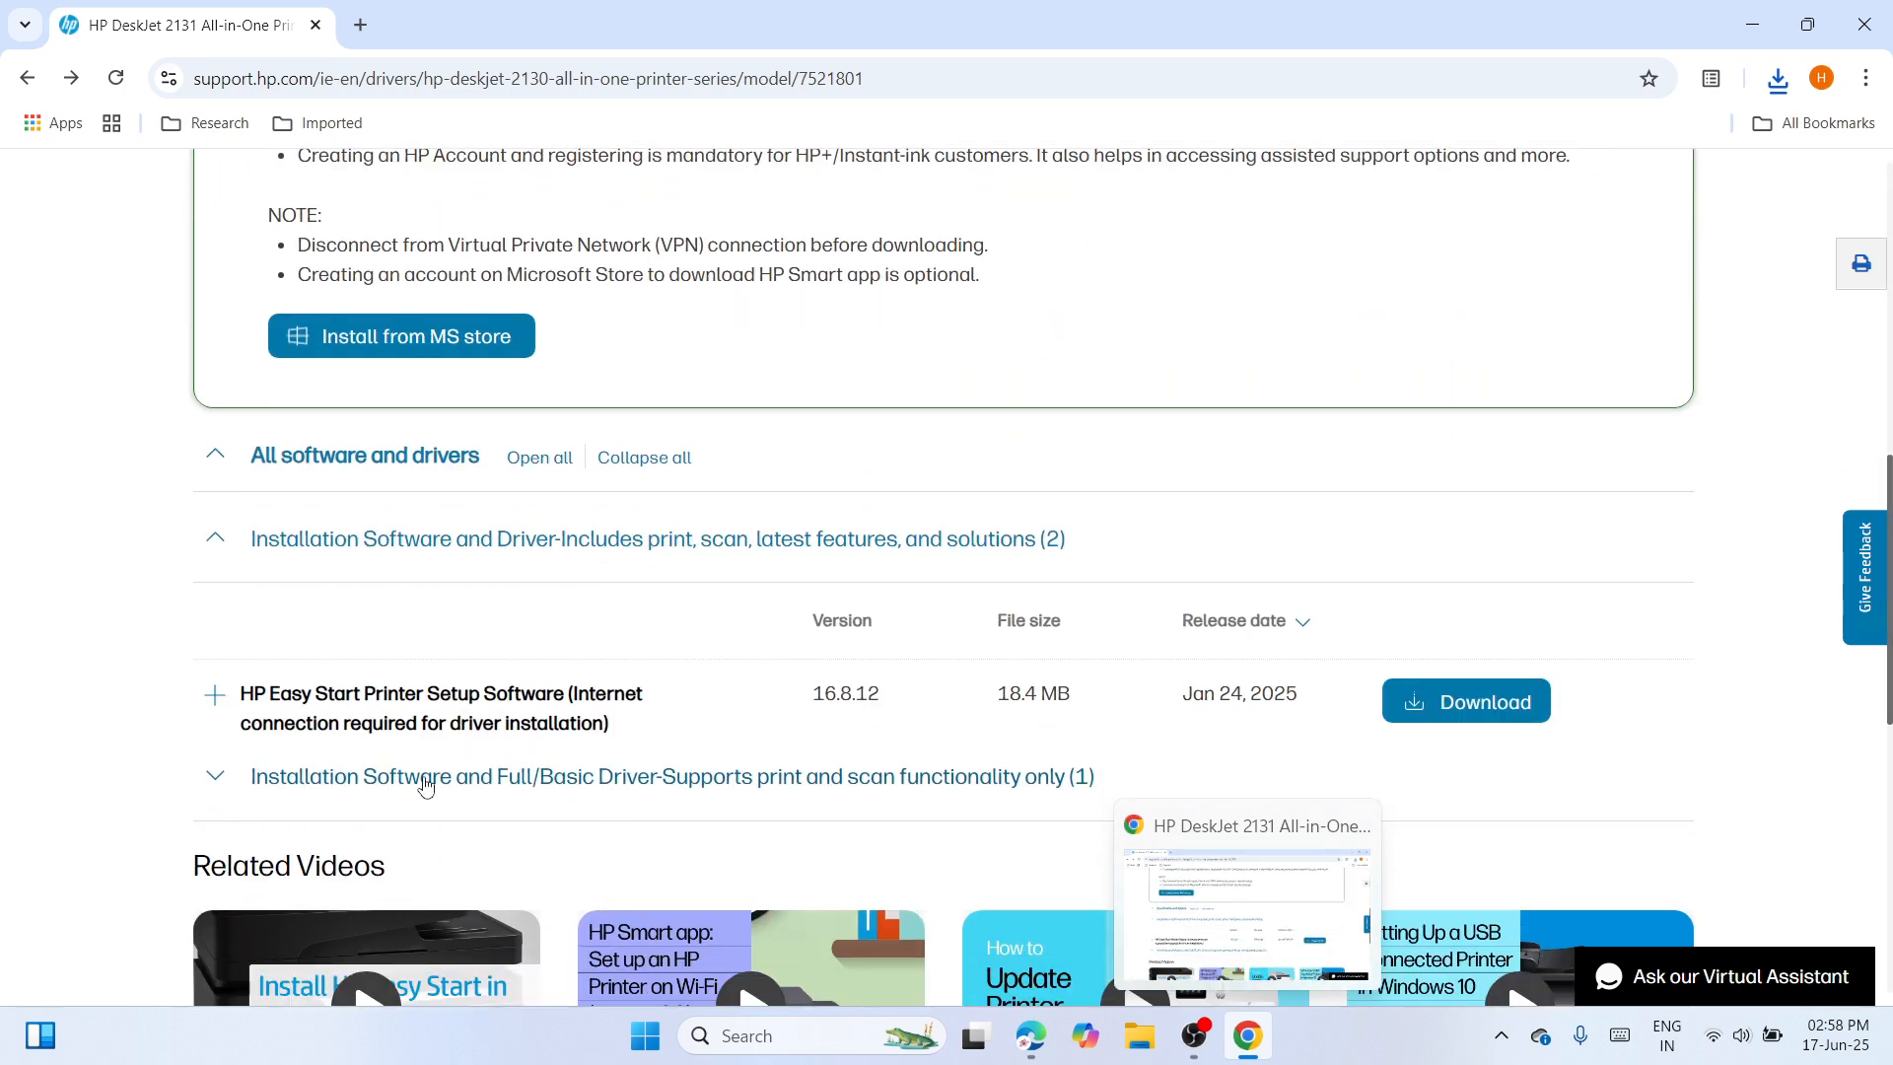
left_click(425, 784)
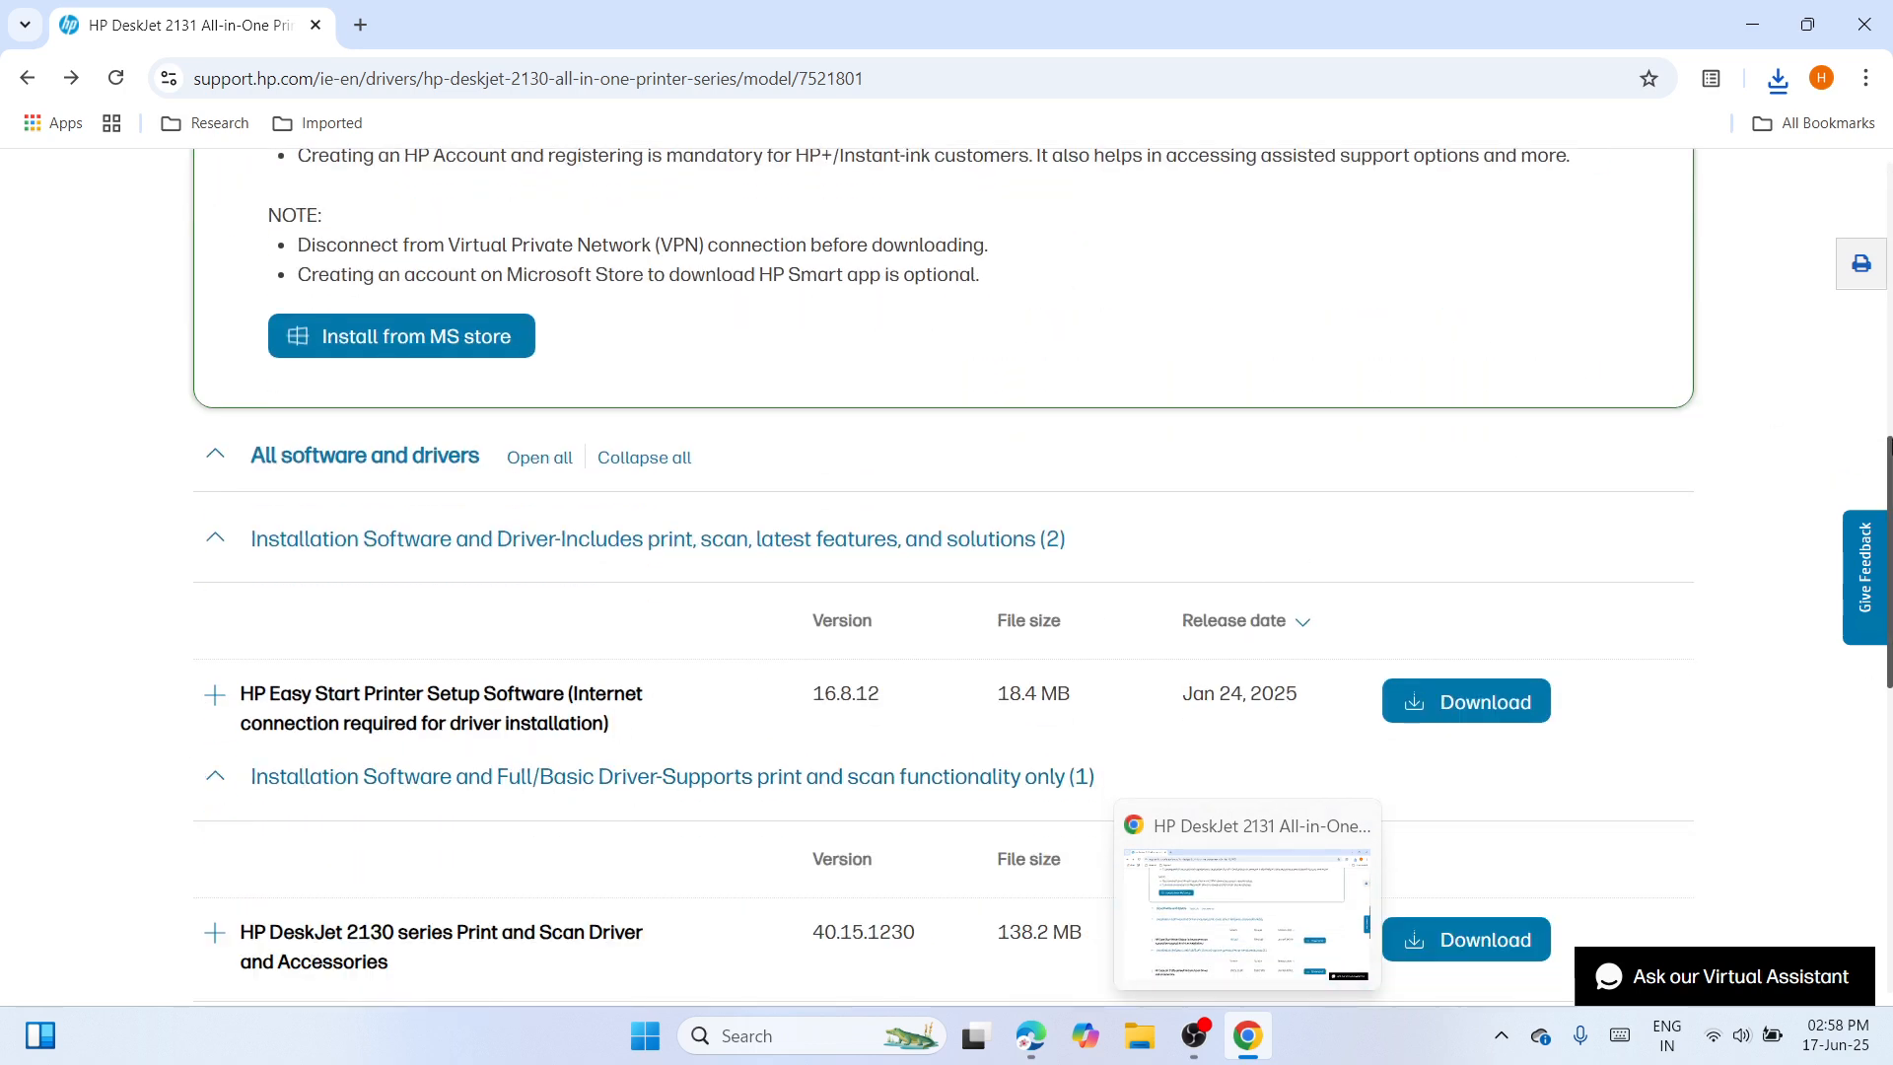
scroll(890, 545, "down", 4)
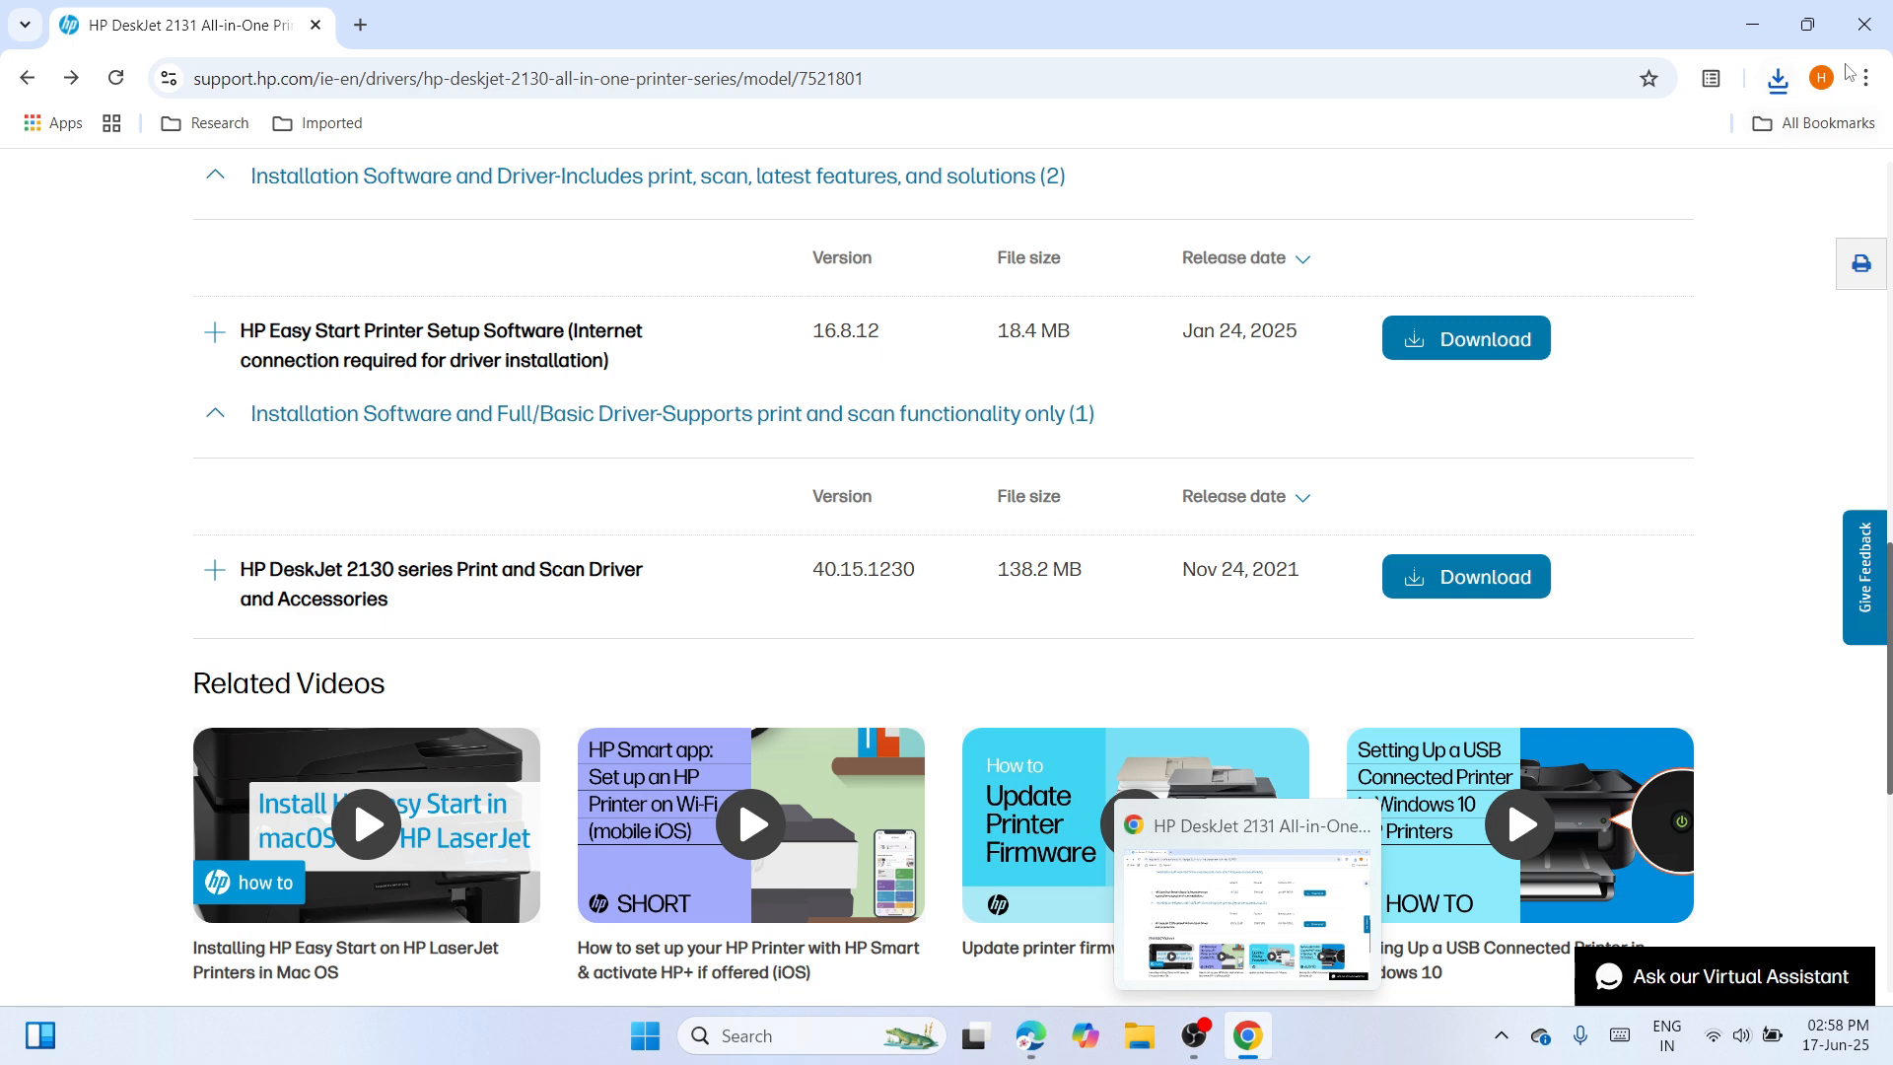
Show the downloaded Full_Webpack-40.15.1230-DJ2130_Full_Webpack.exe in its folder from the recent download history.
left_click(1778, 78)
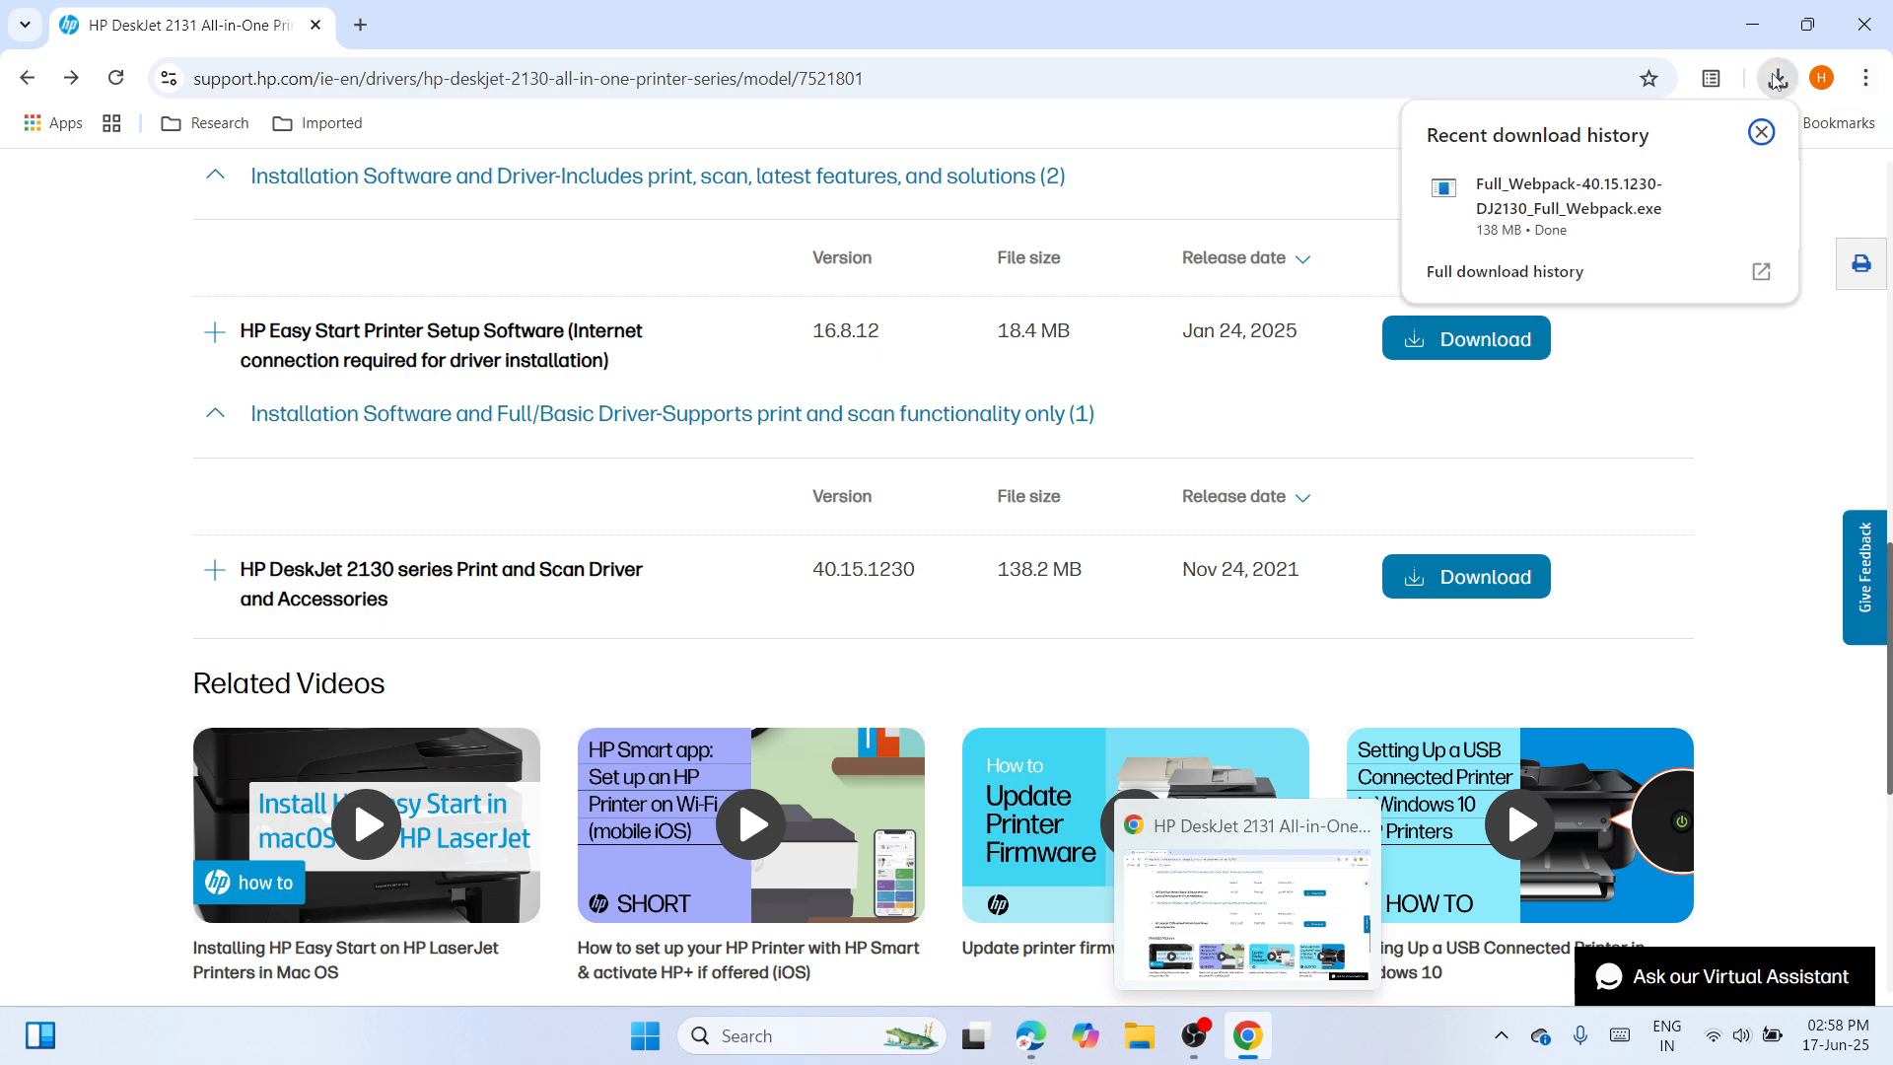
mouse_move(1528, 225)
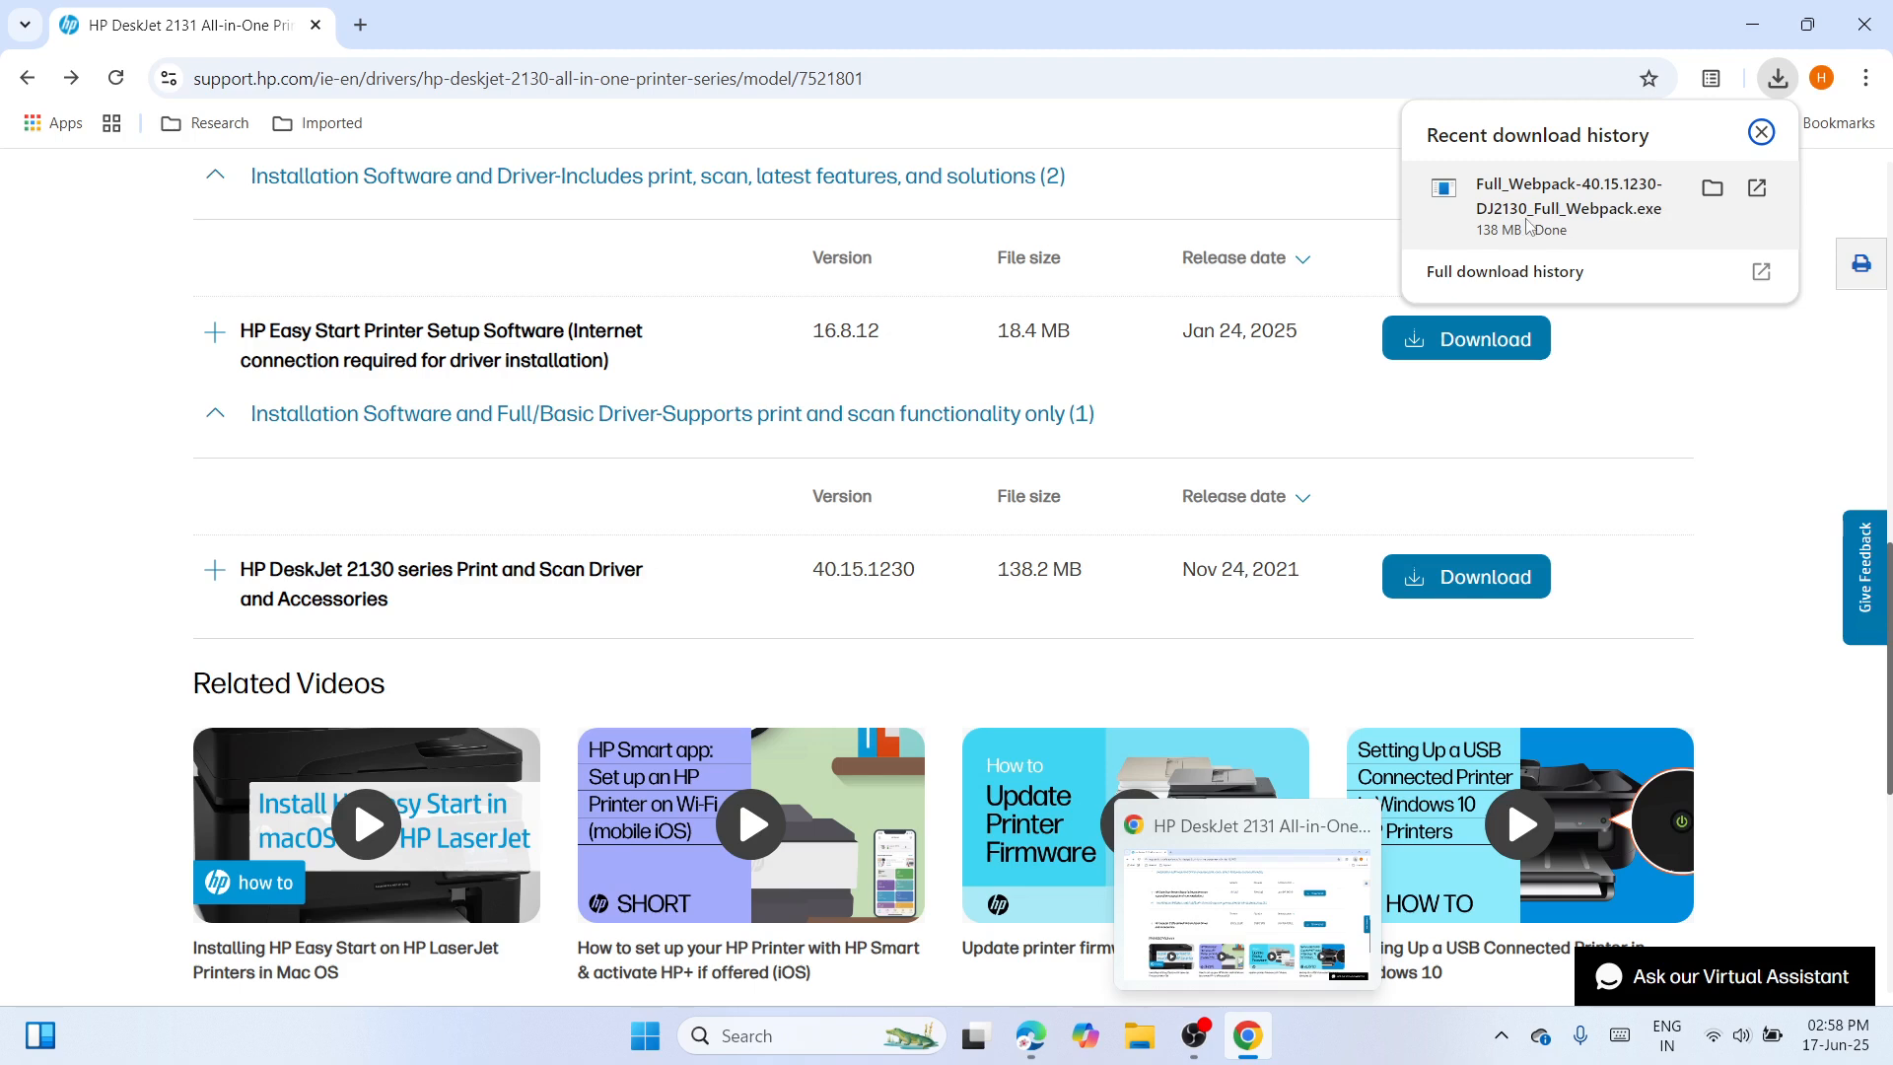
left_click(1713, 188)
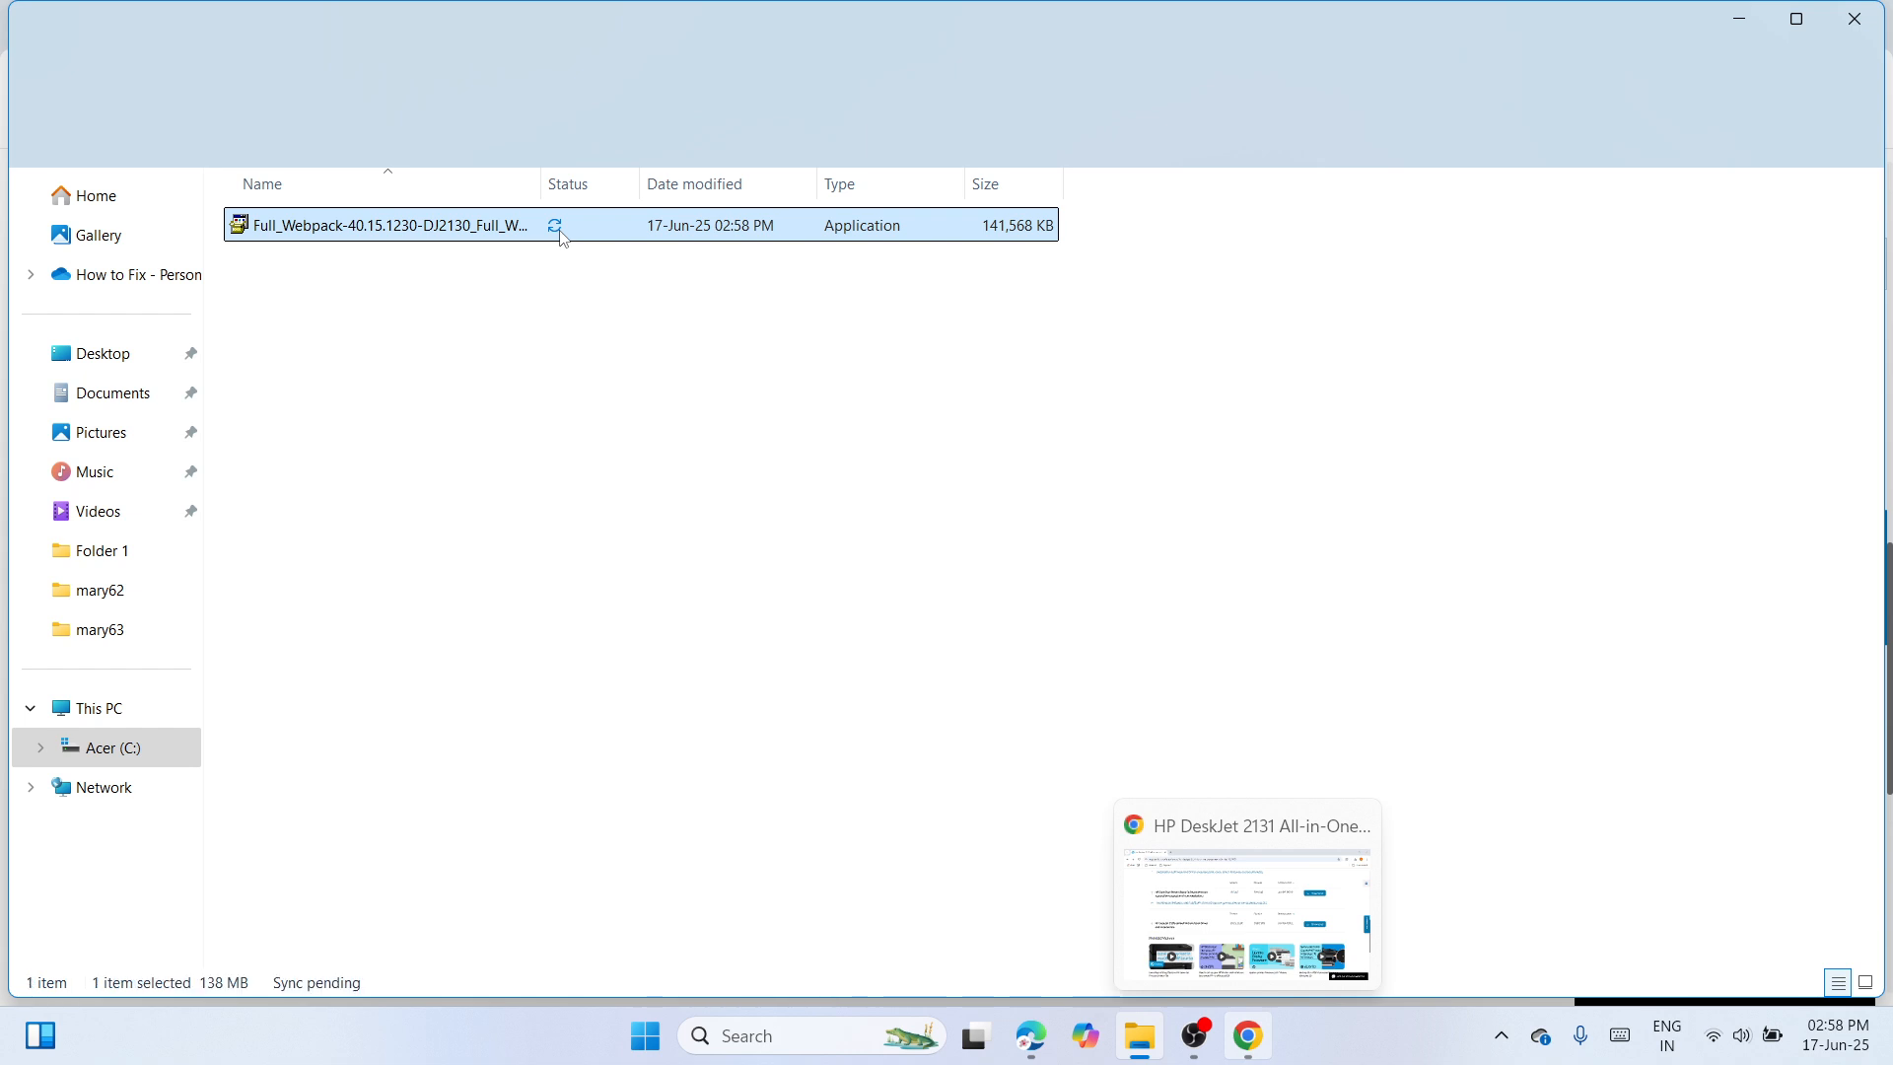
Move the Full_Webpack driver installer from Downloads to an empty area of the desktop, closing the folder and browser windows.
right_click(561, 237)
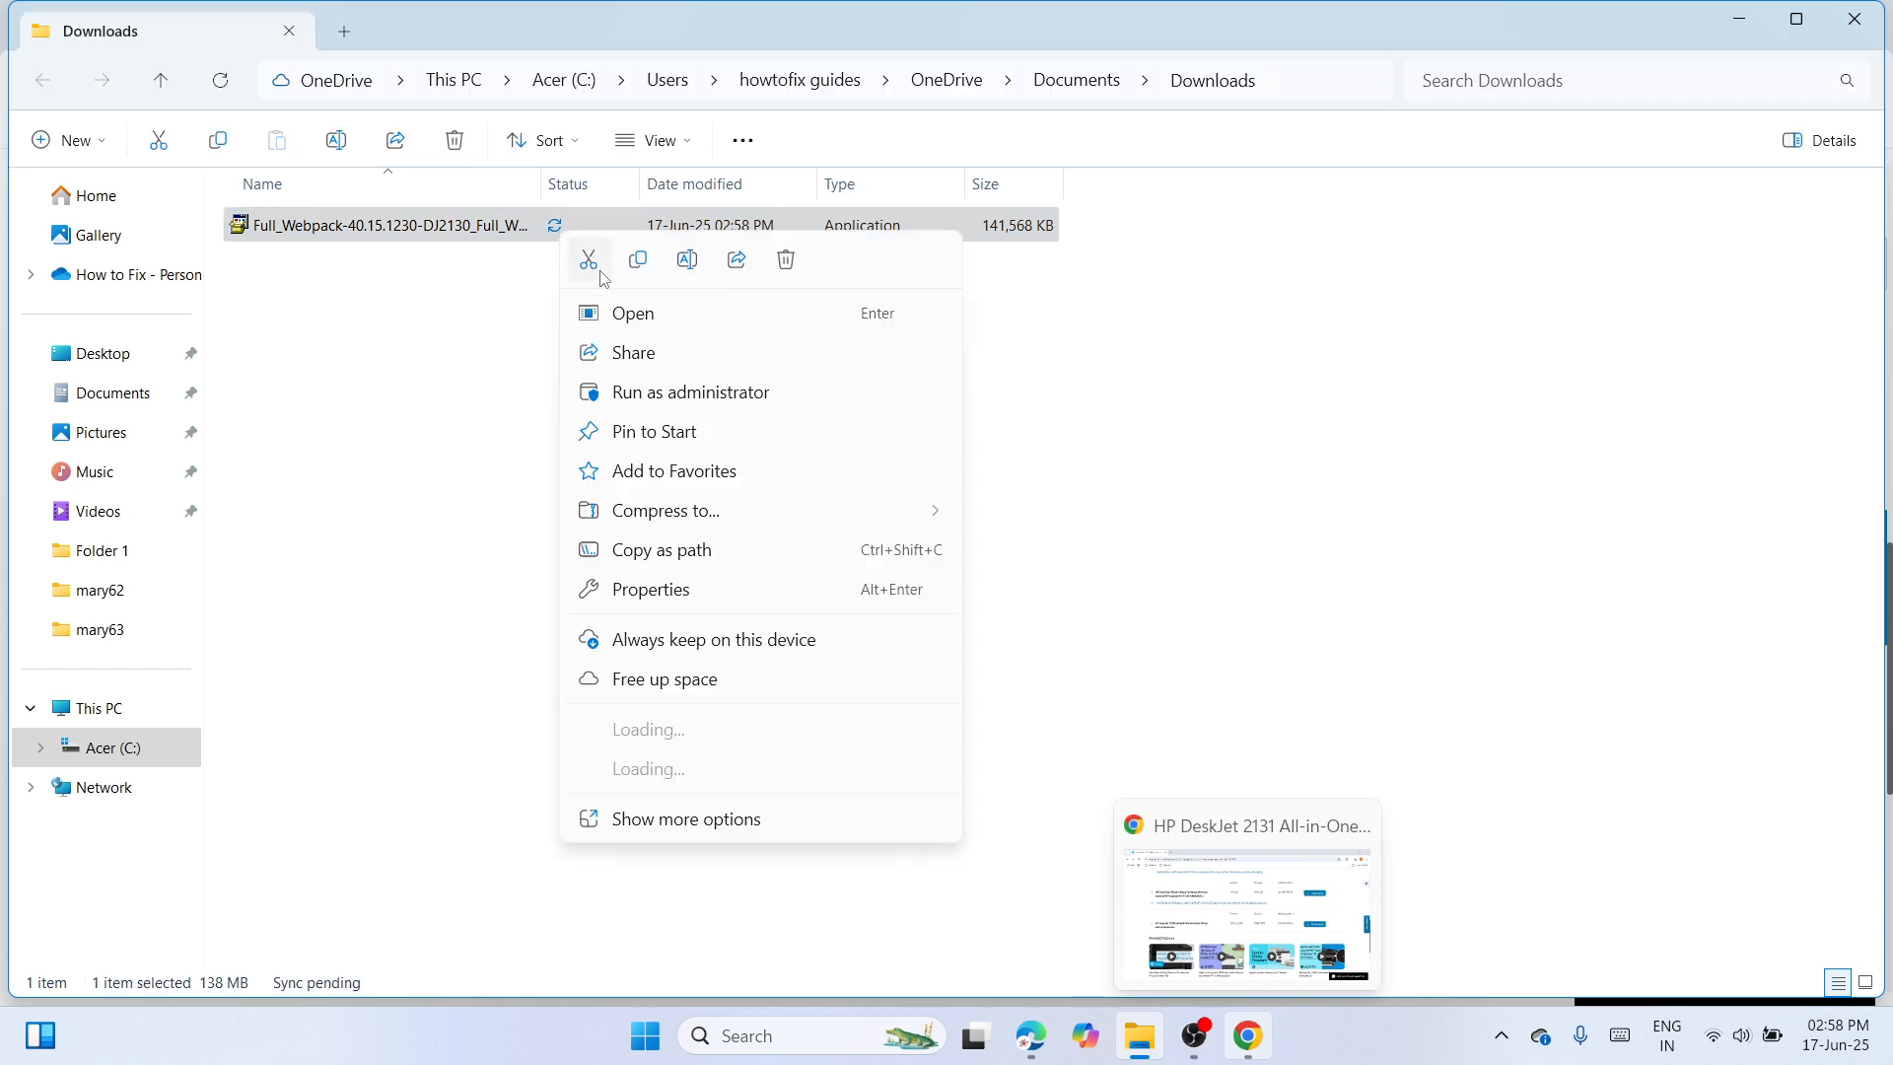
key("Escape")
left_click(1873, 27)
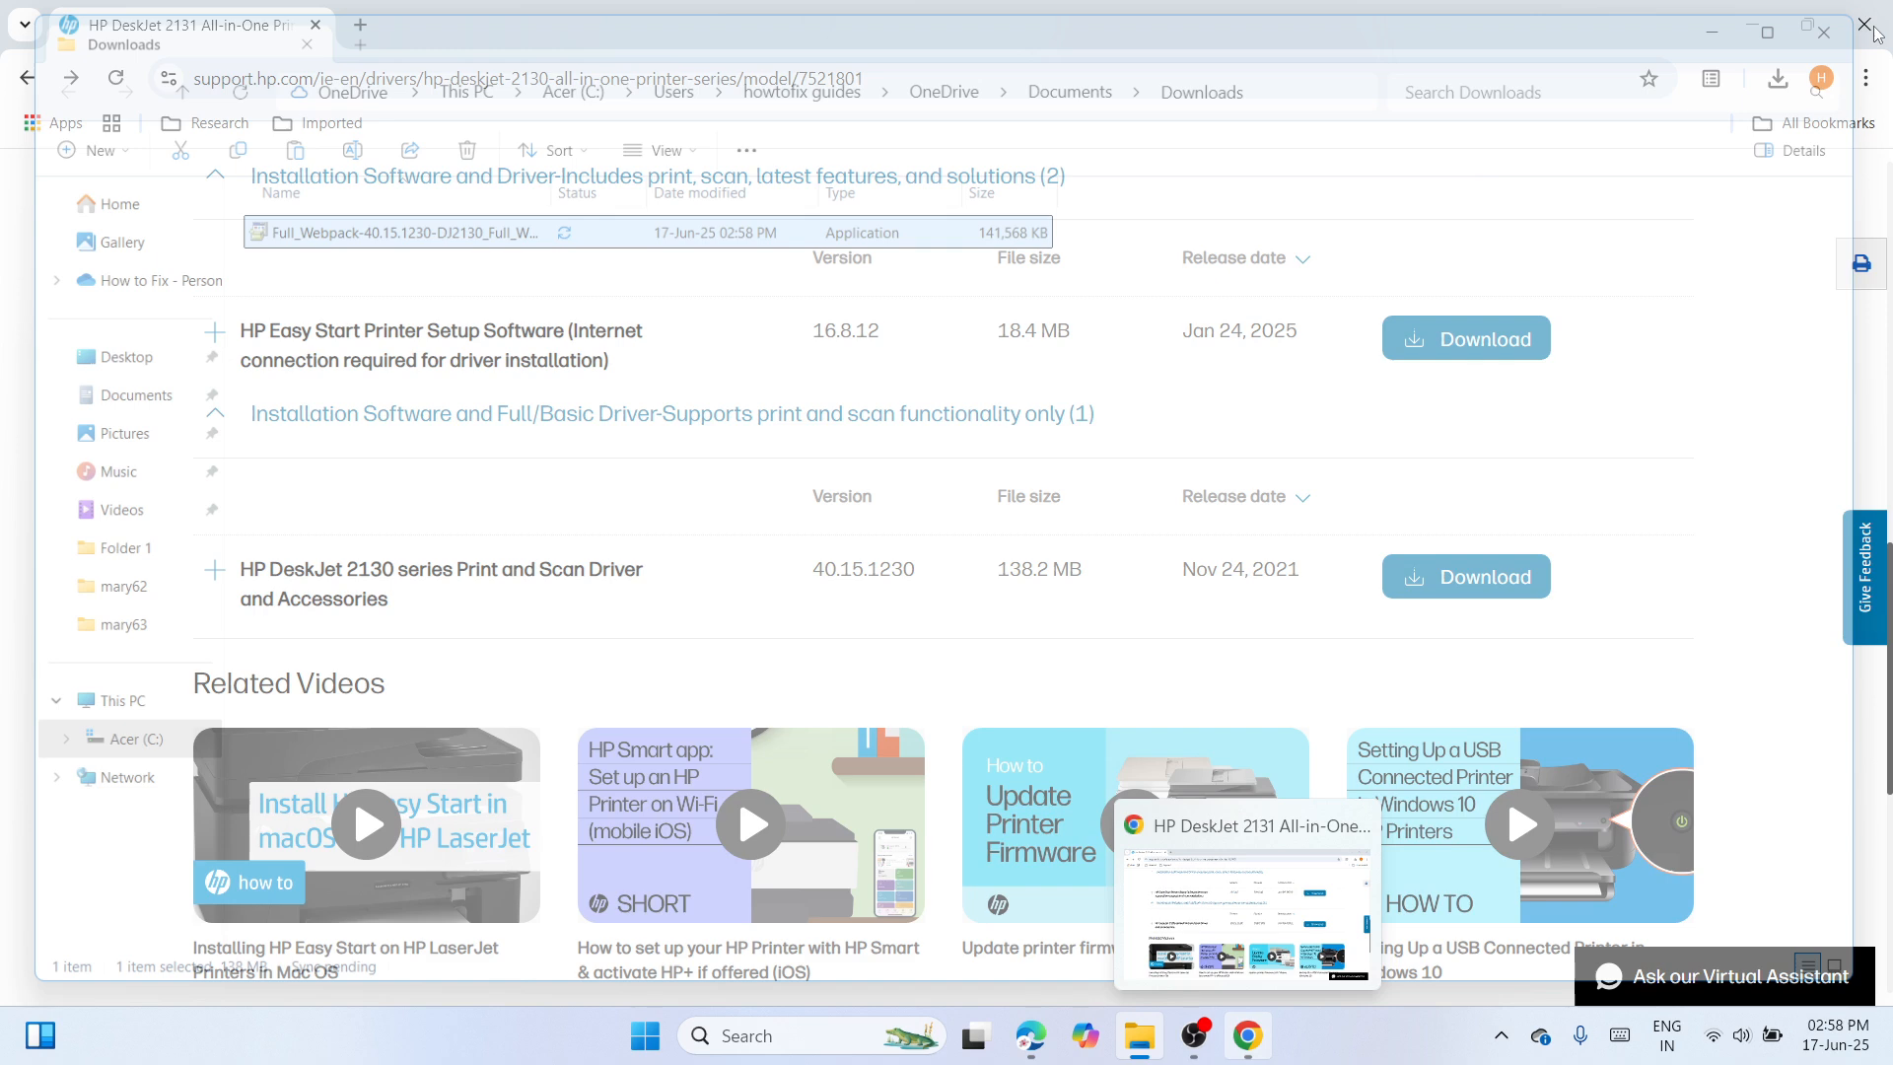
left_click(1873, 28)
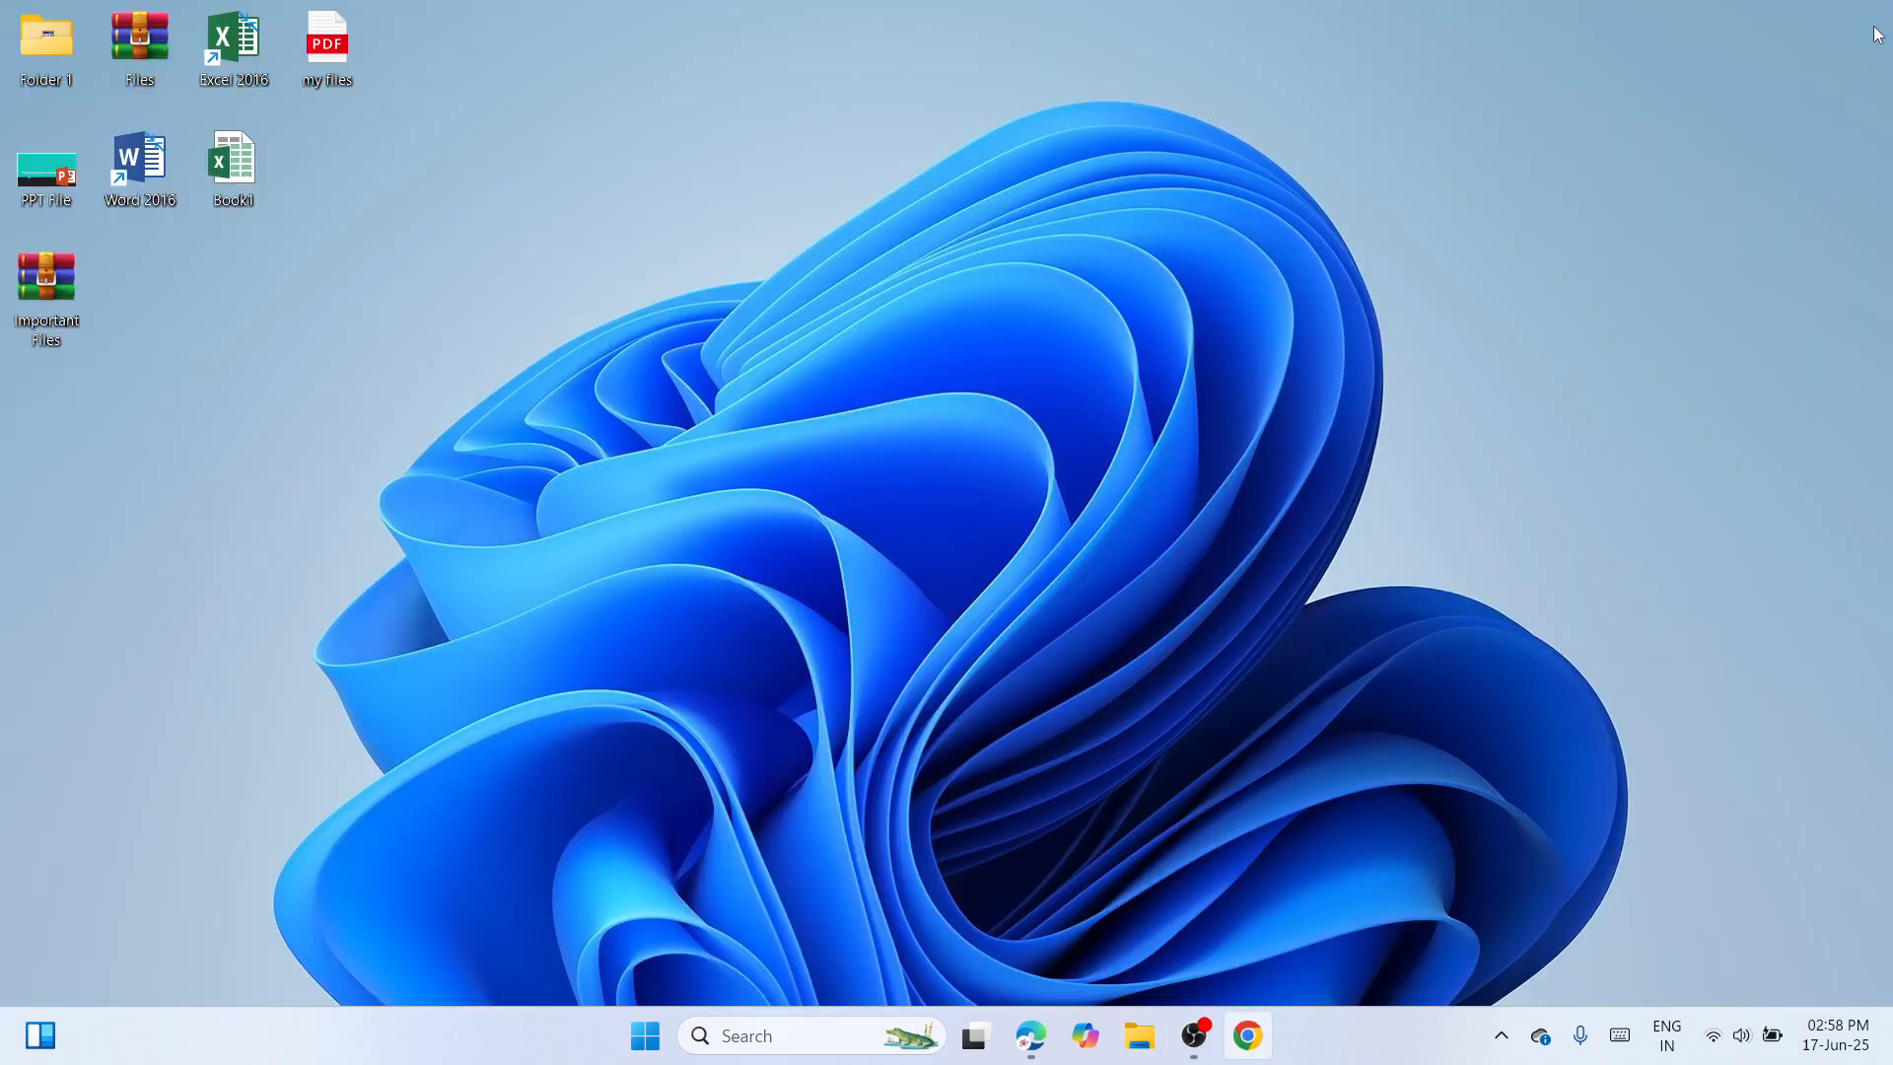
right_click(990, 358)
left_click(1014, 375)
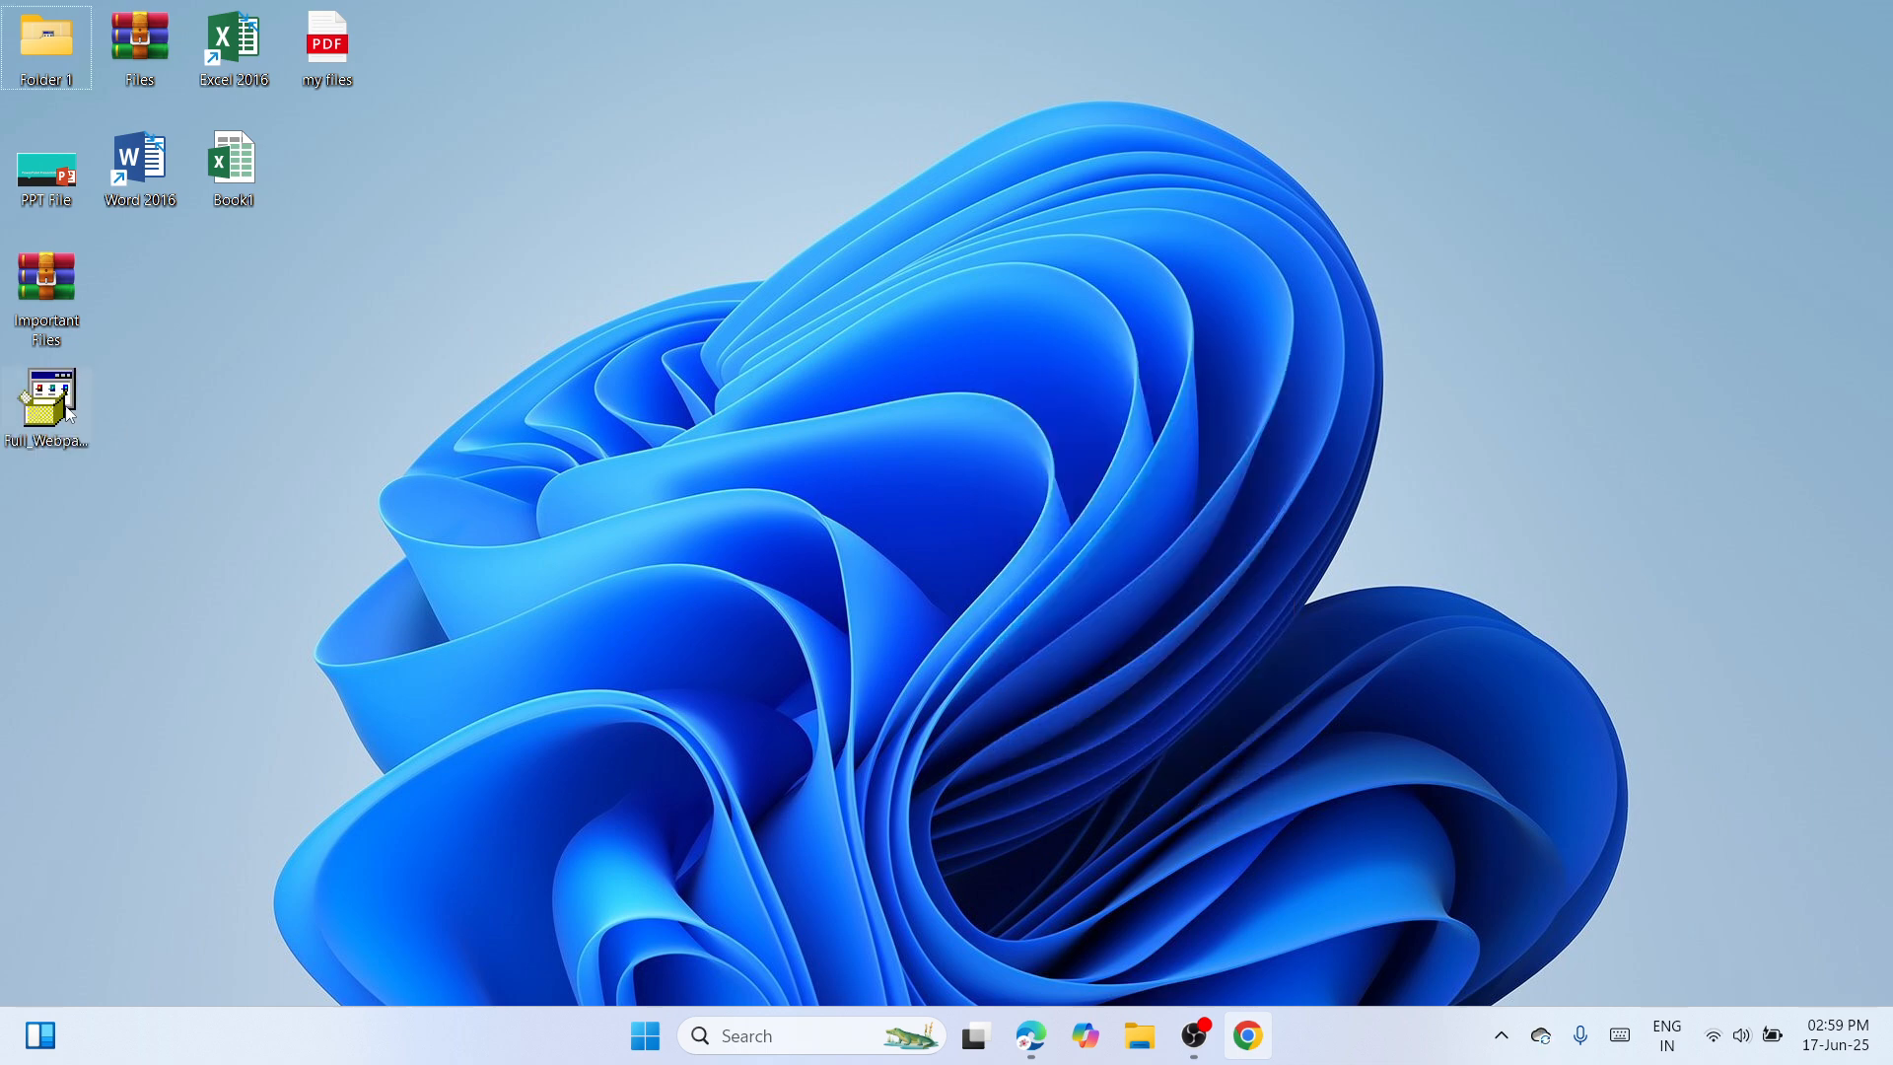
left_click_drag(69, 414, 619, 288)
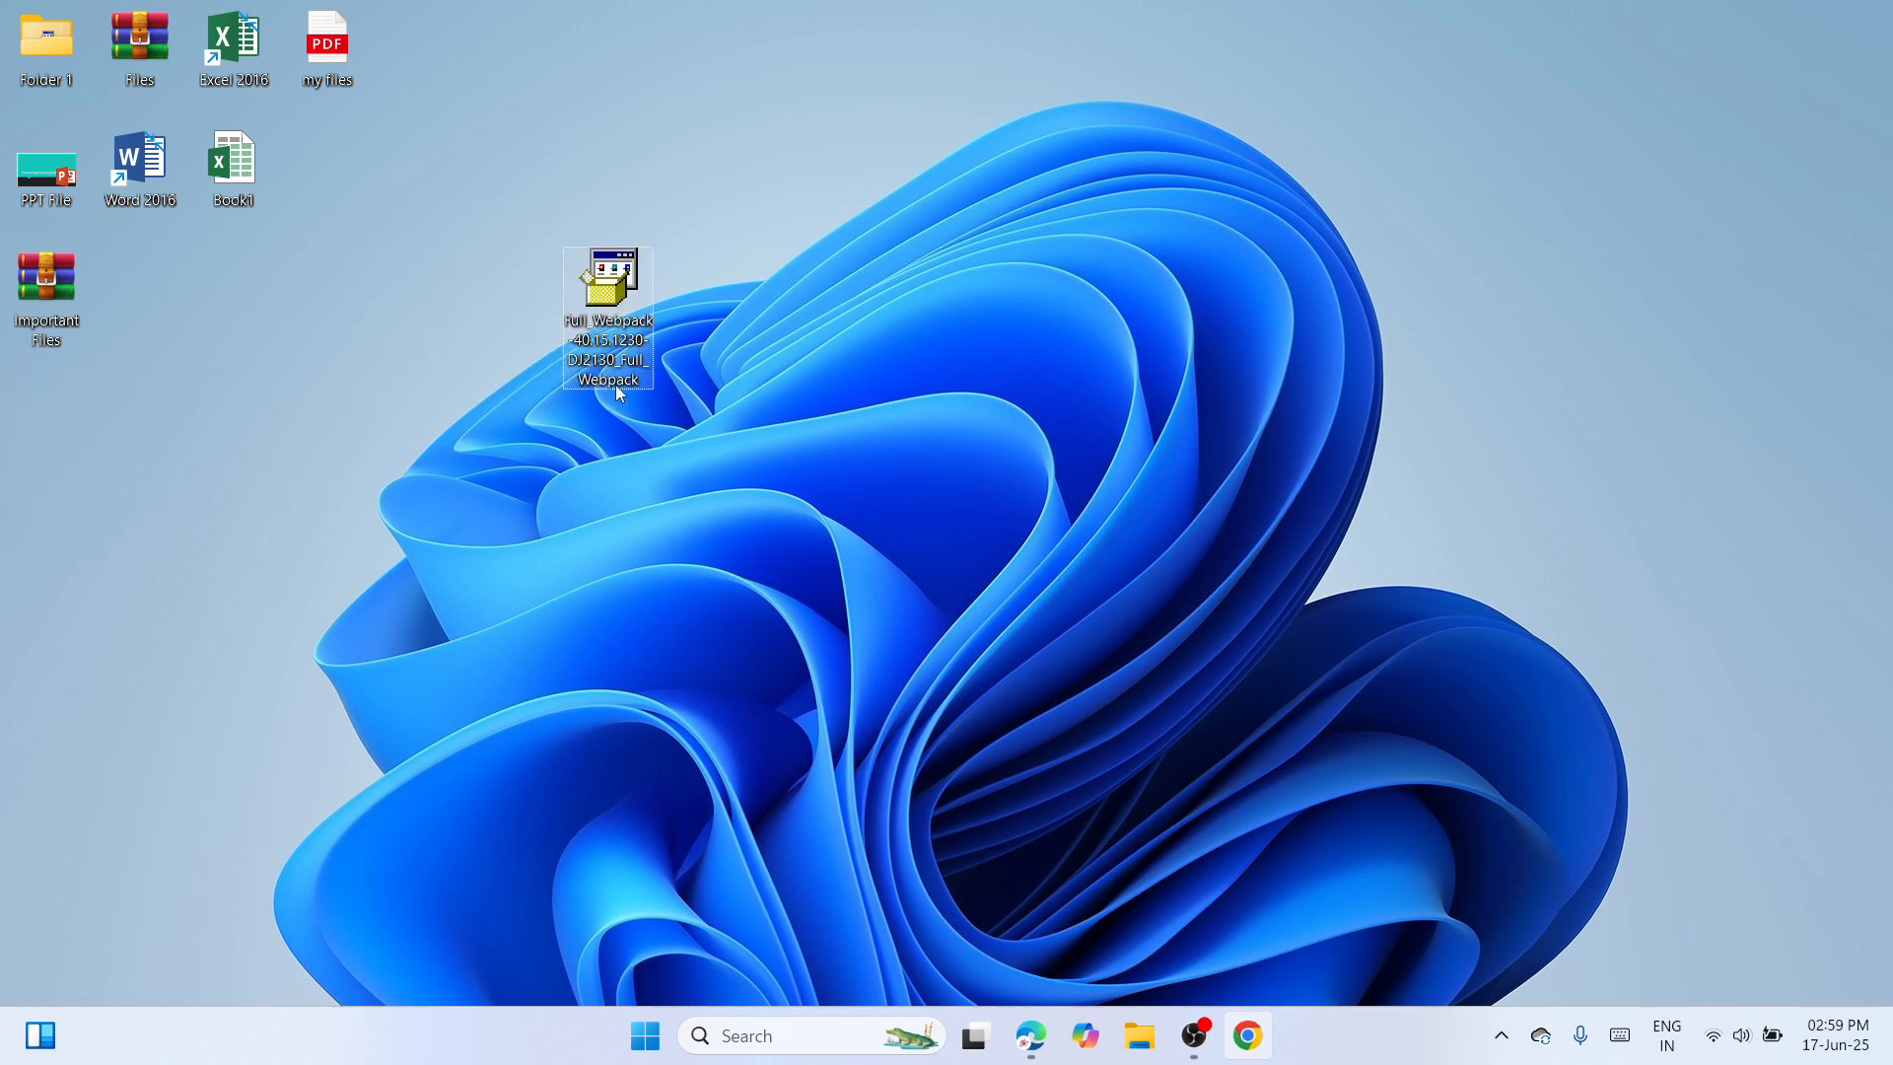
Extract the Full_Webpack installer with WinRAR into a folder of the same name and place that folder beside the installer.
right_click(617, 288)
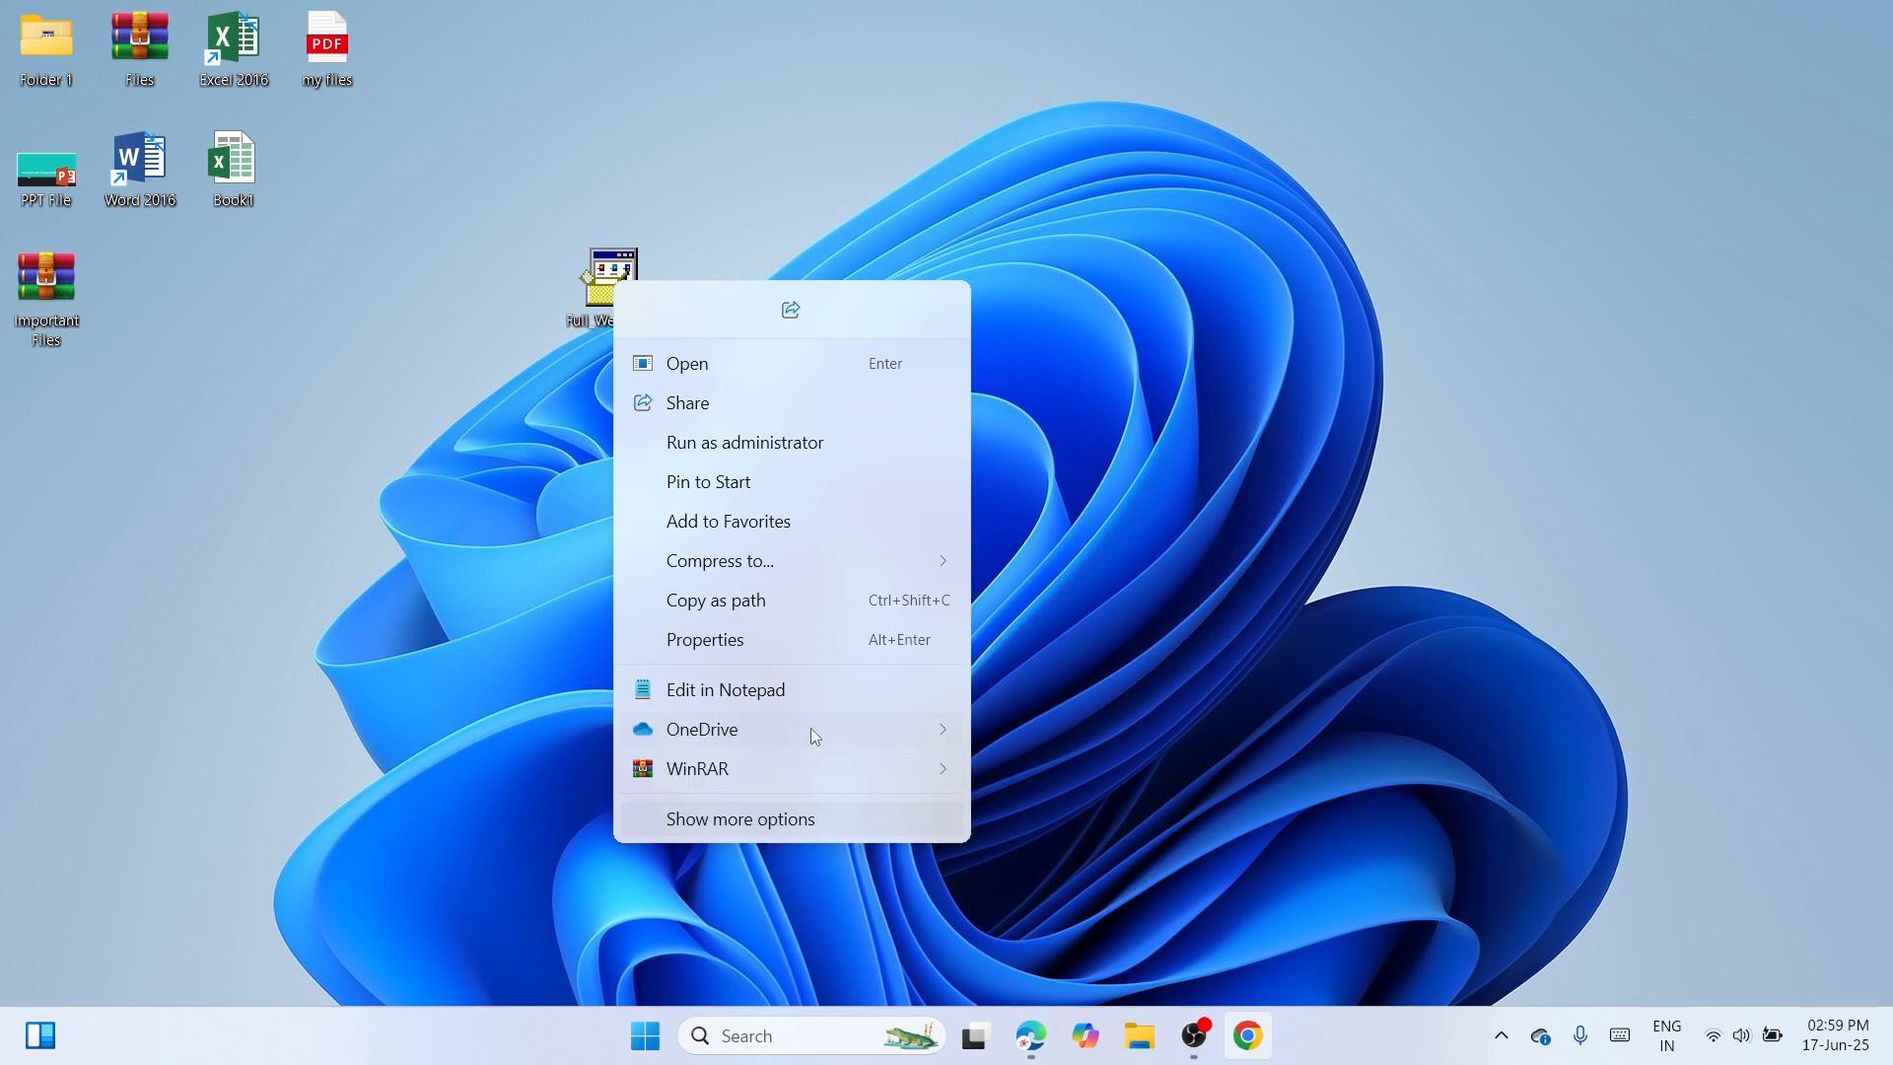
mouse_move(826, 775)
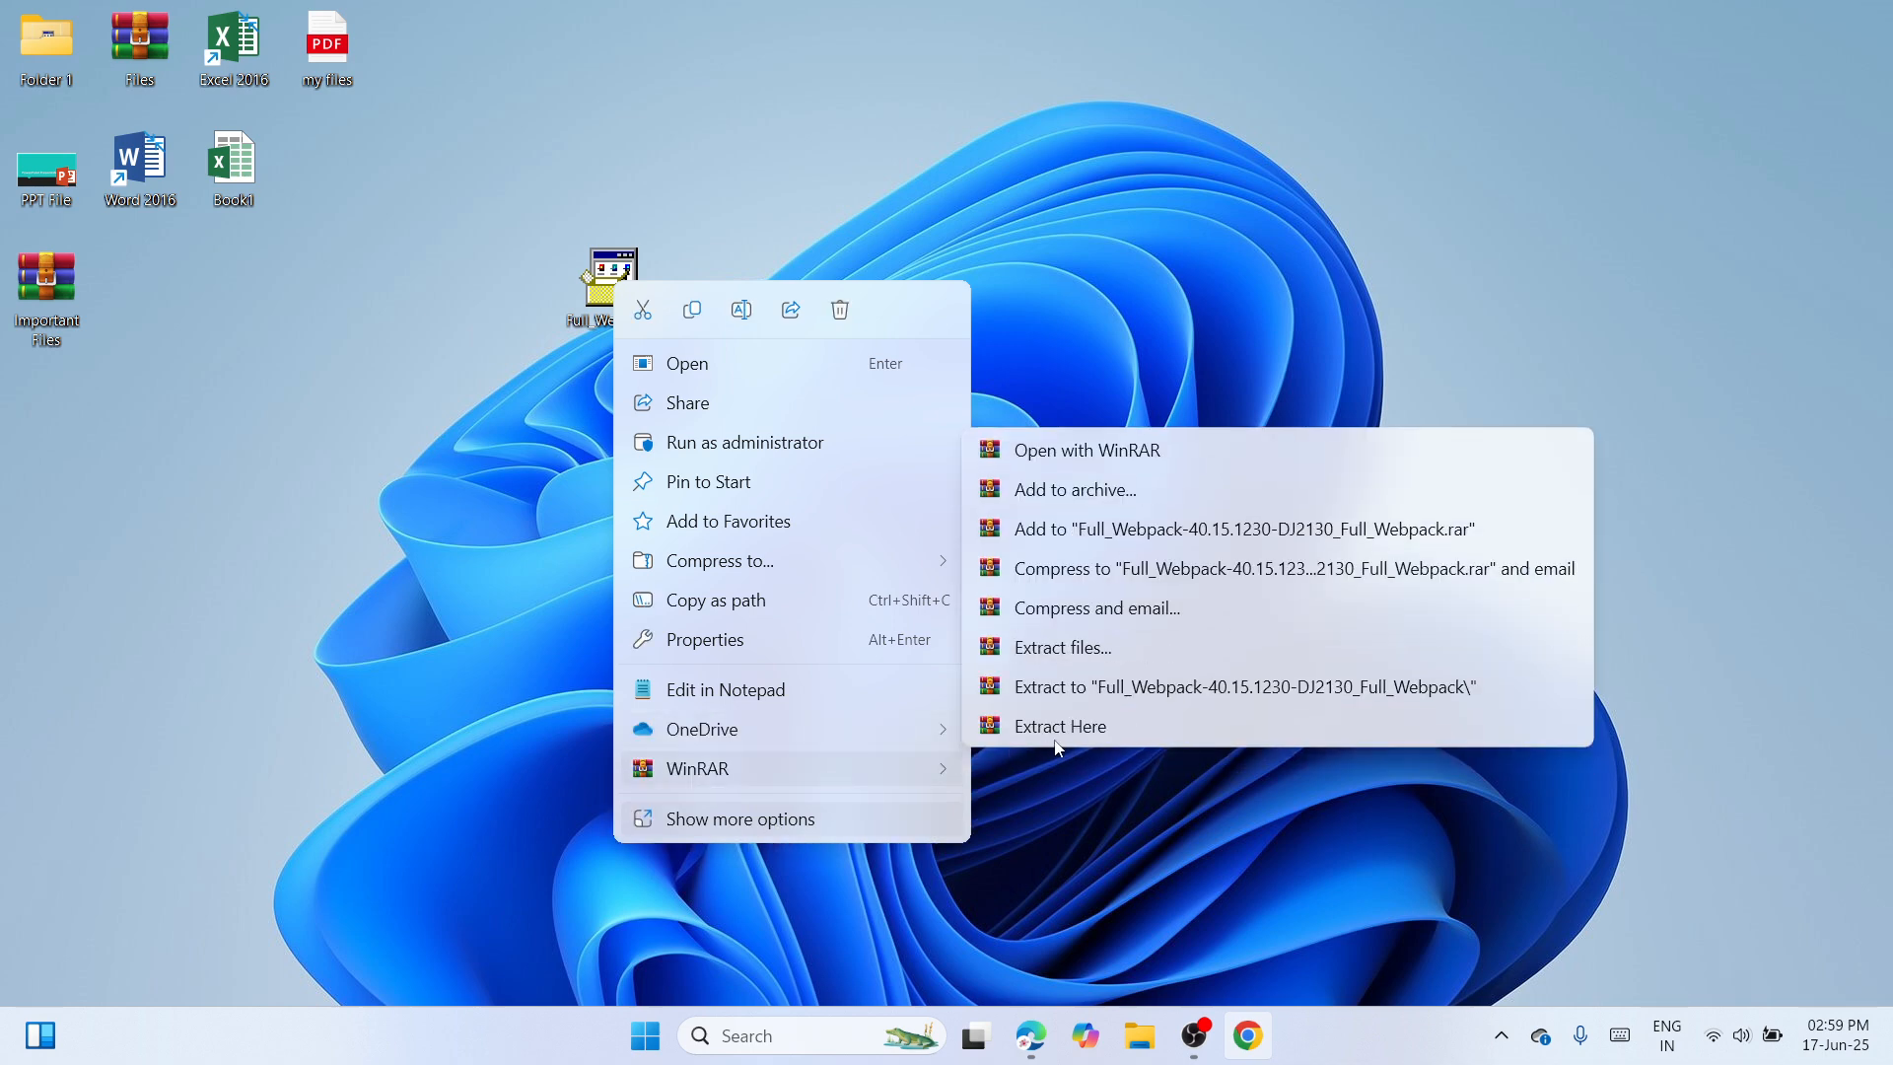
left_click(1203, 685)
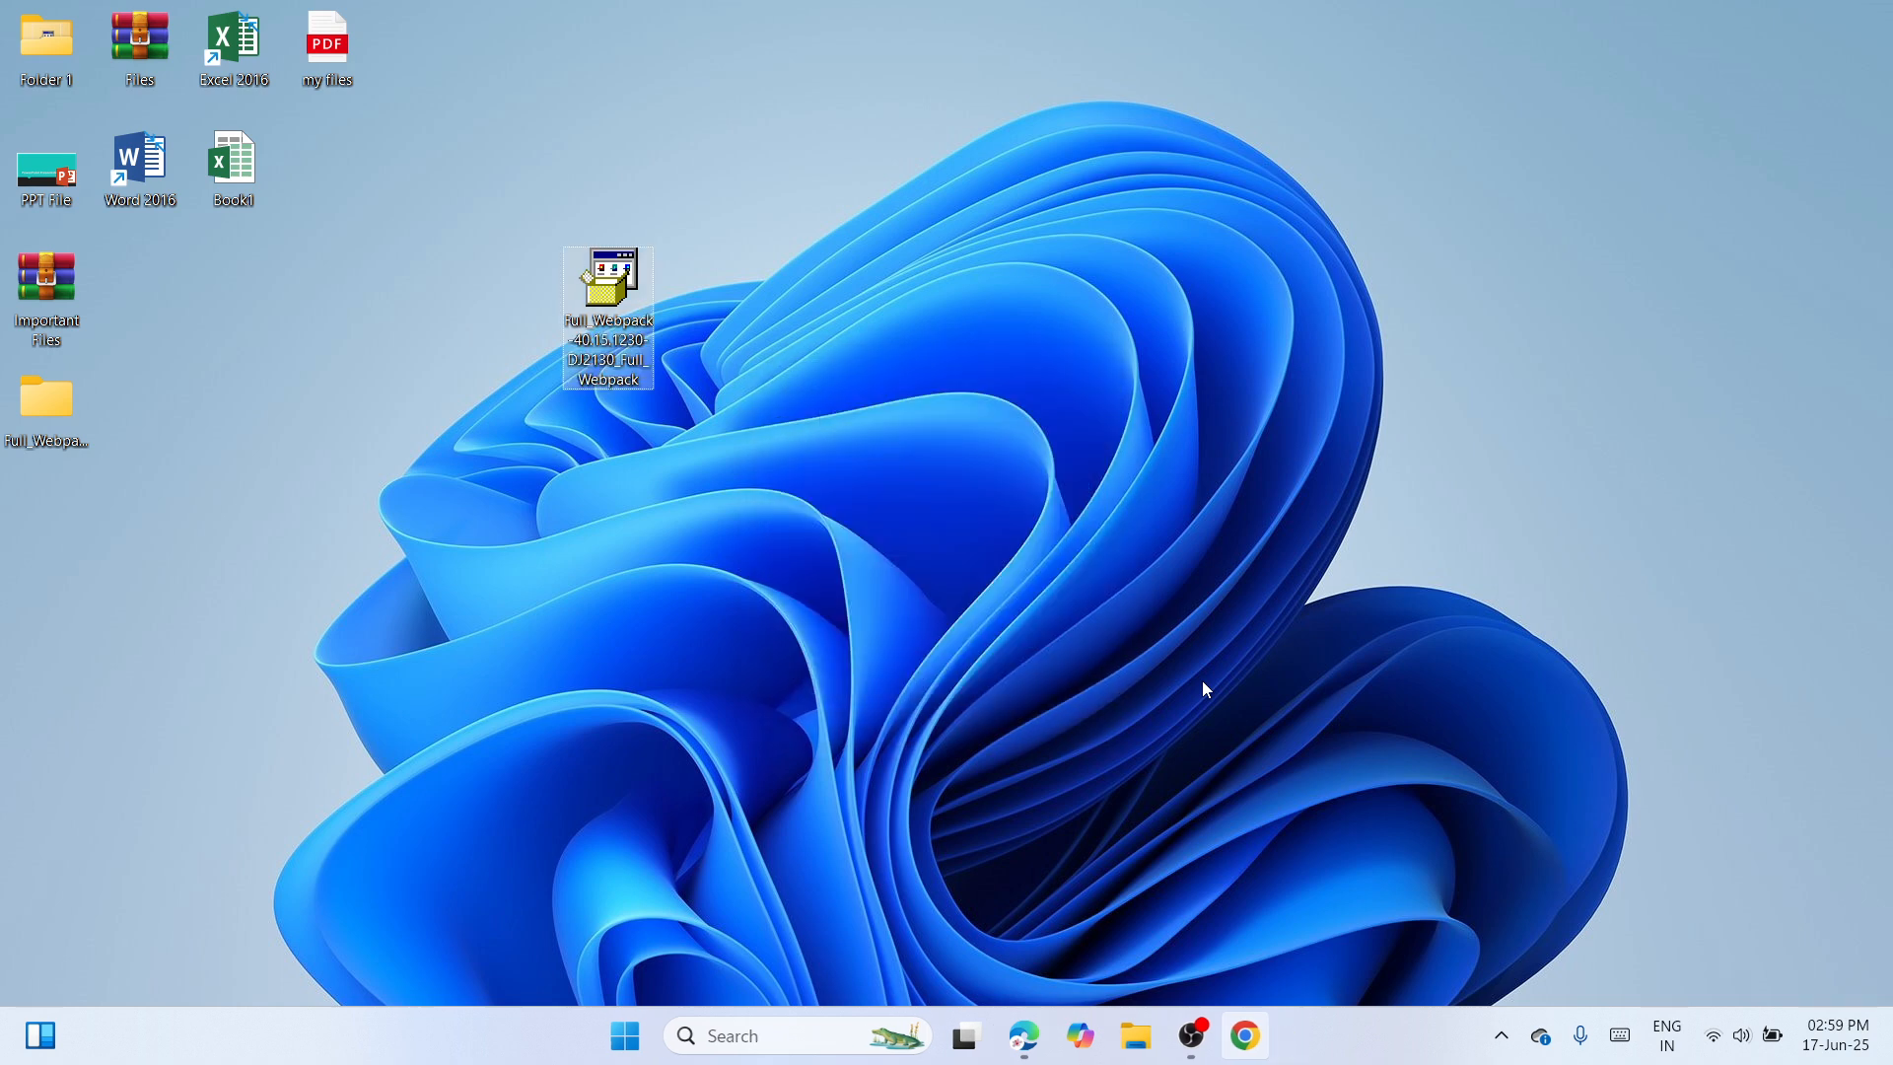
left_click_drag(33, 412, 458, 300)
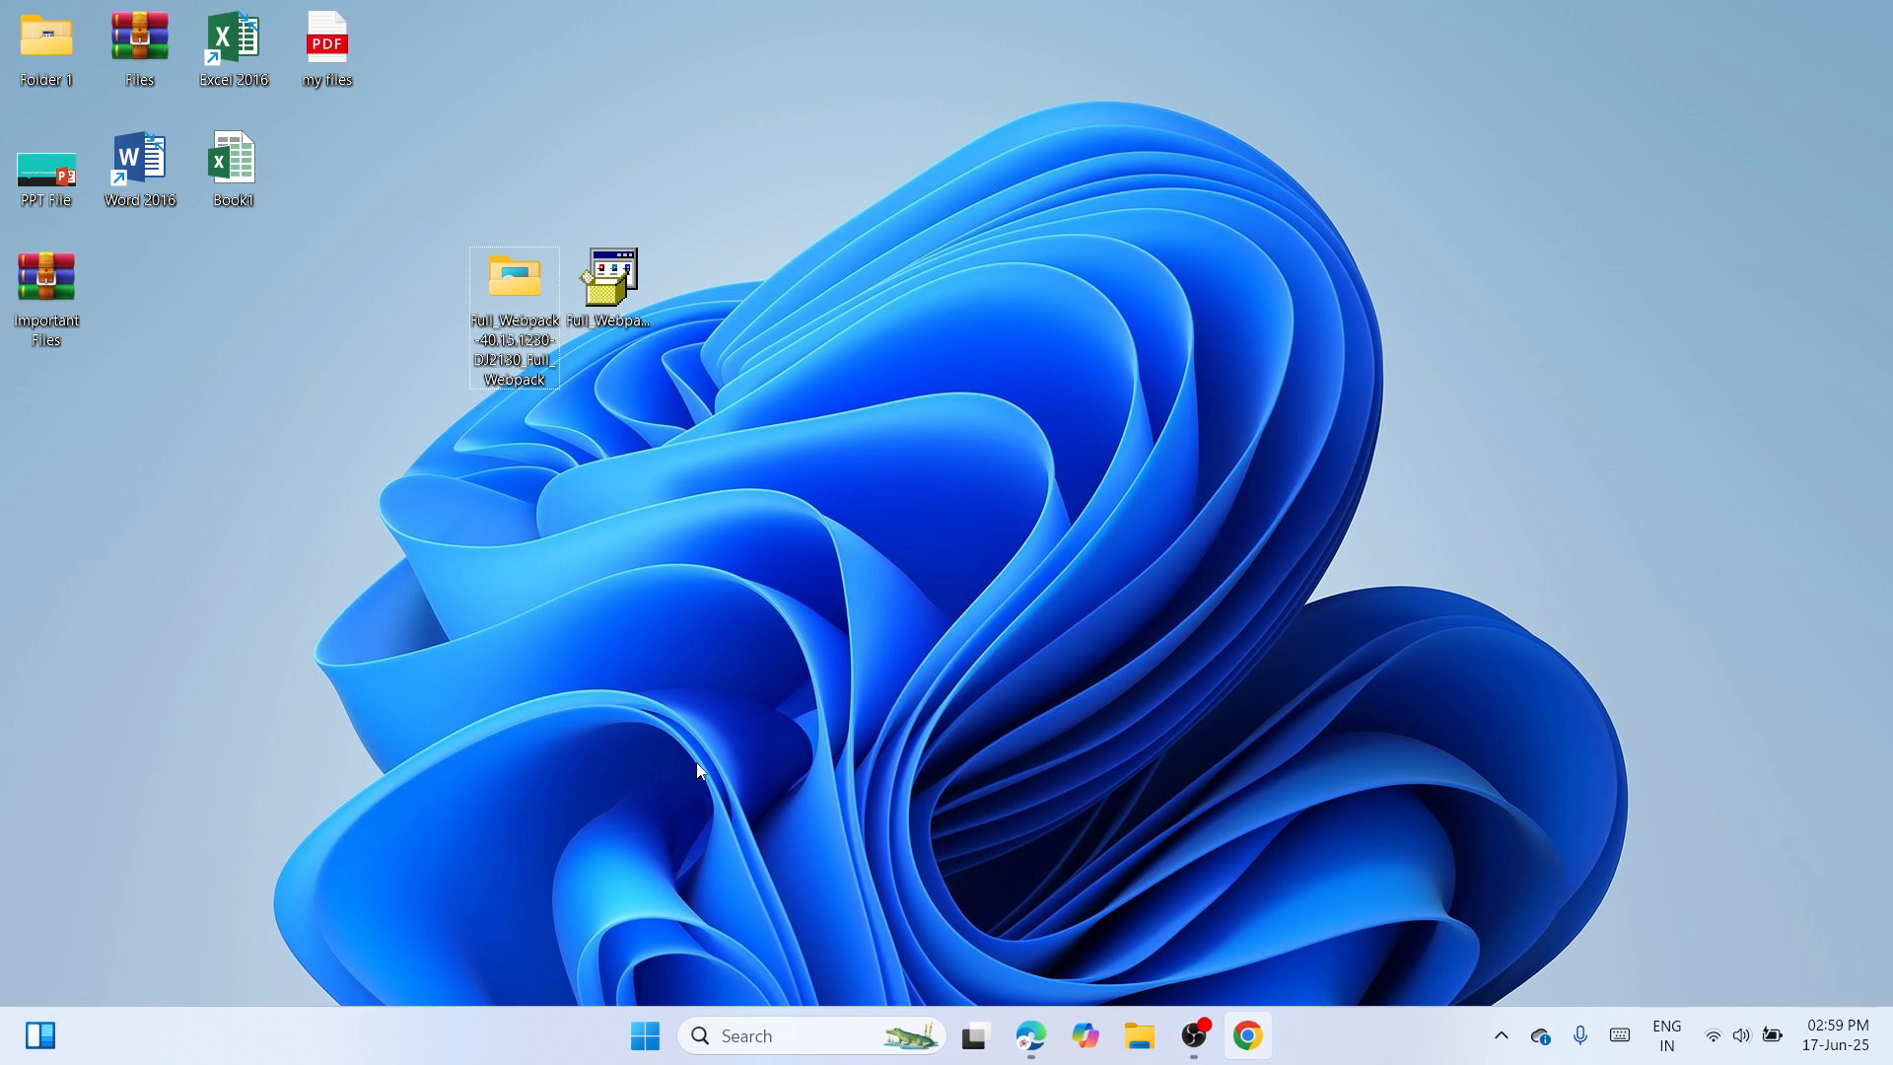
Open the Printers & scanners page under Bluetooth & devices in Windows Settings.
left_click(650, 1035)
left_click(613, 754)
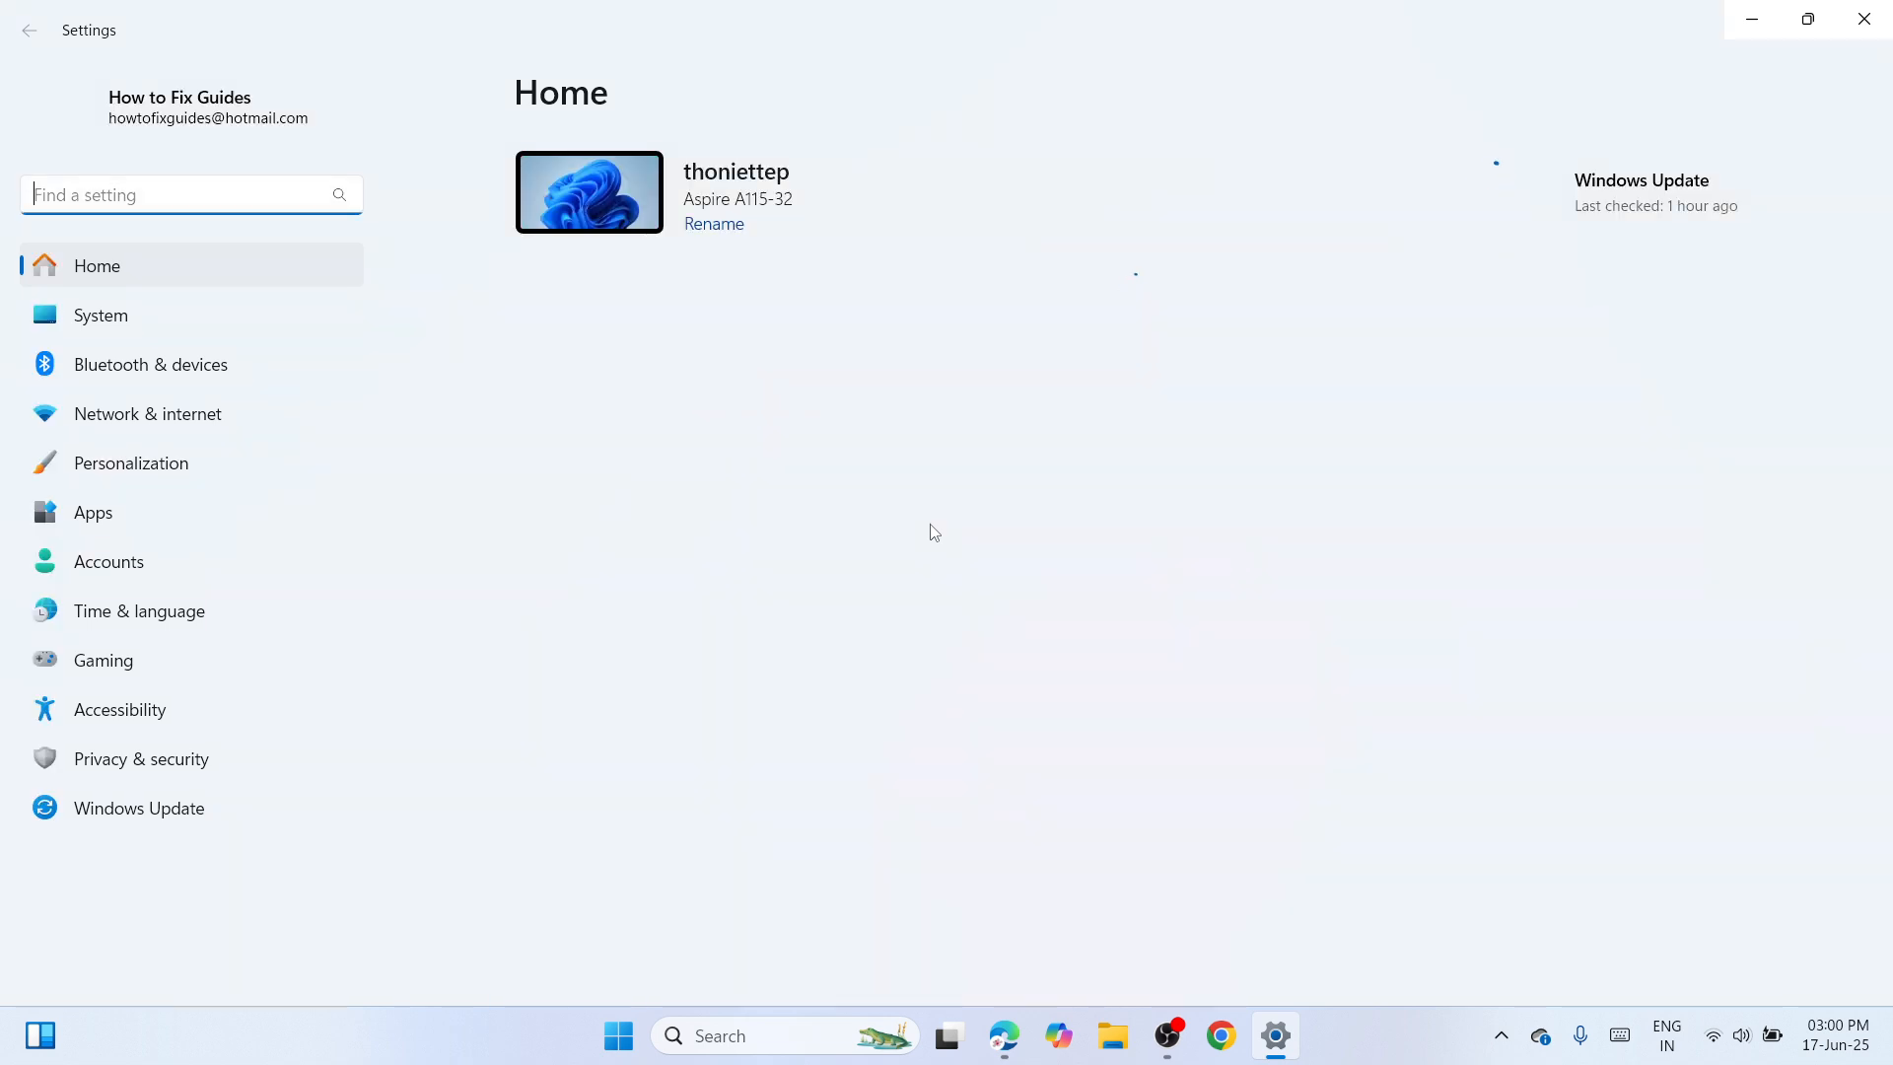
left_click(192, 378)
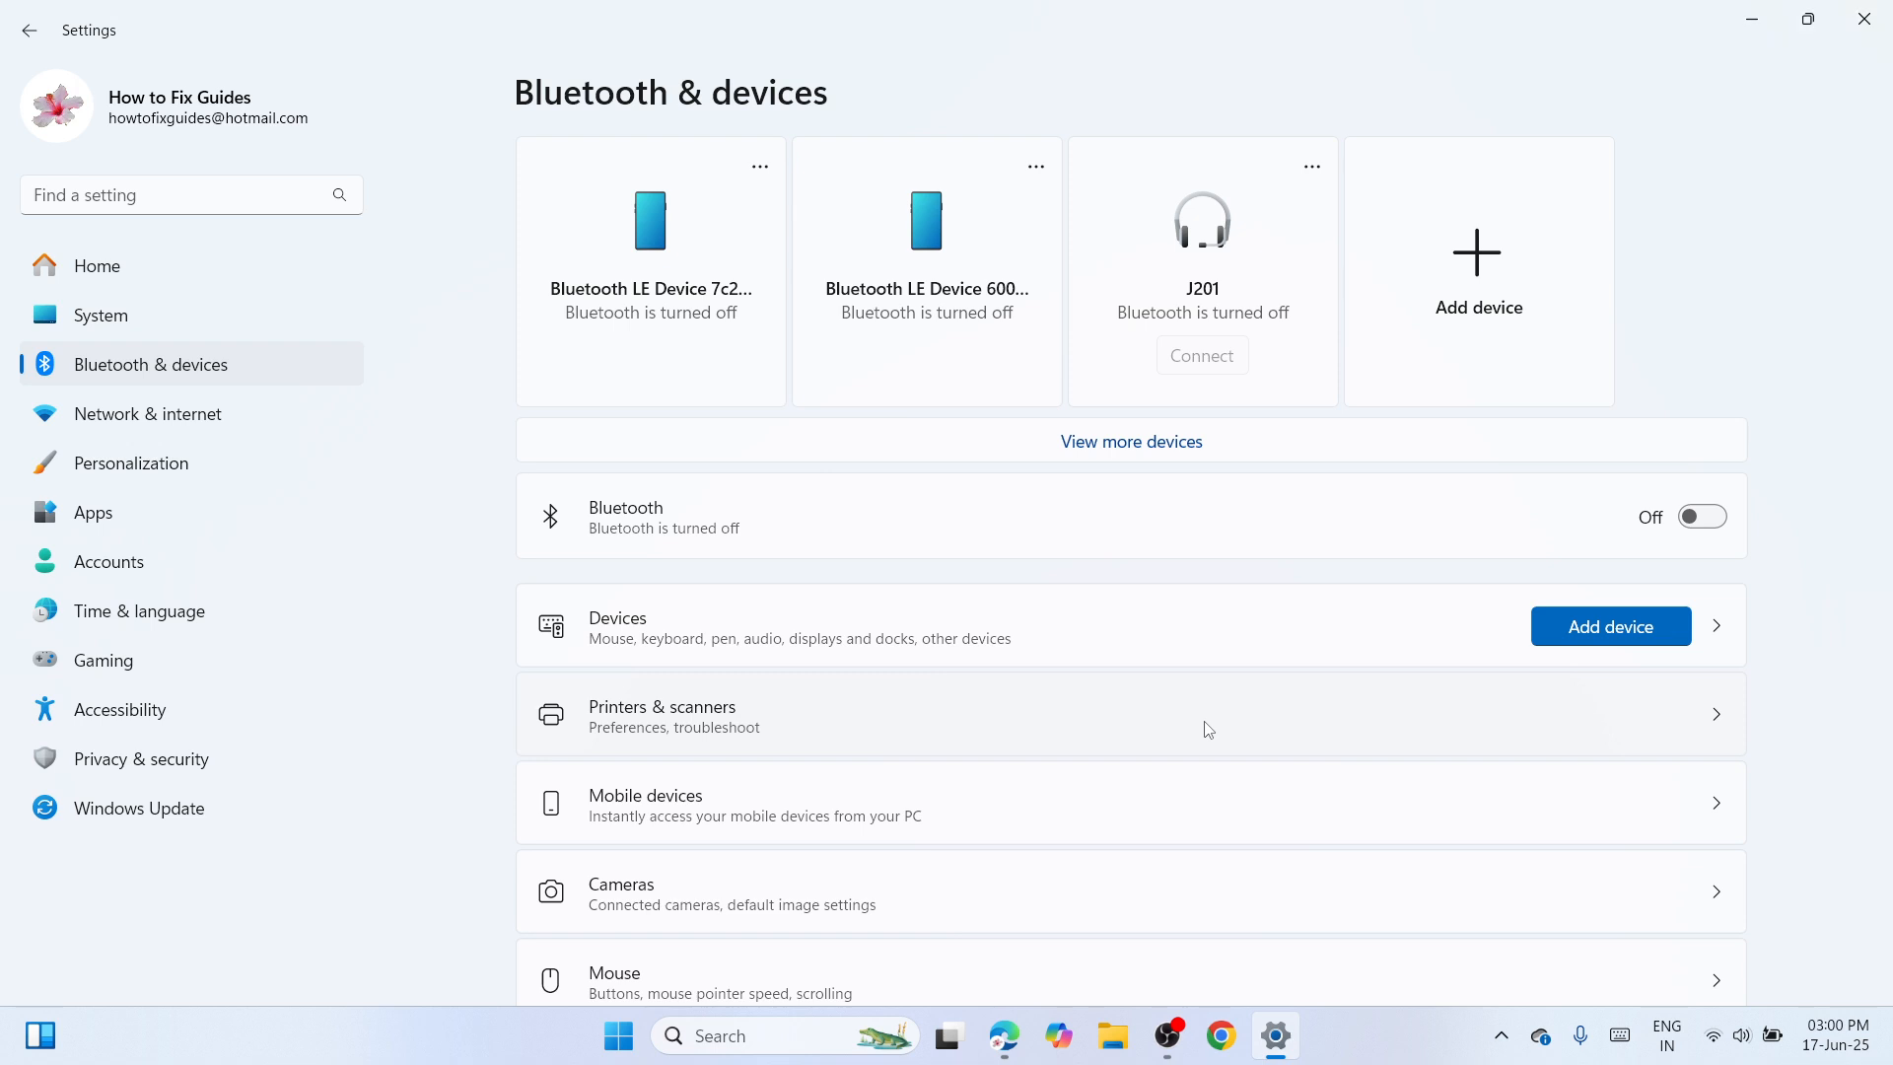
left_click(1208, 730)
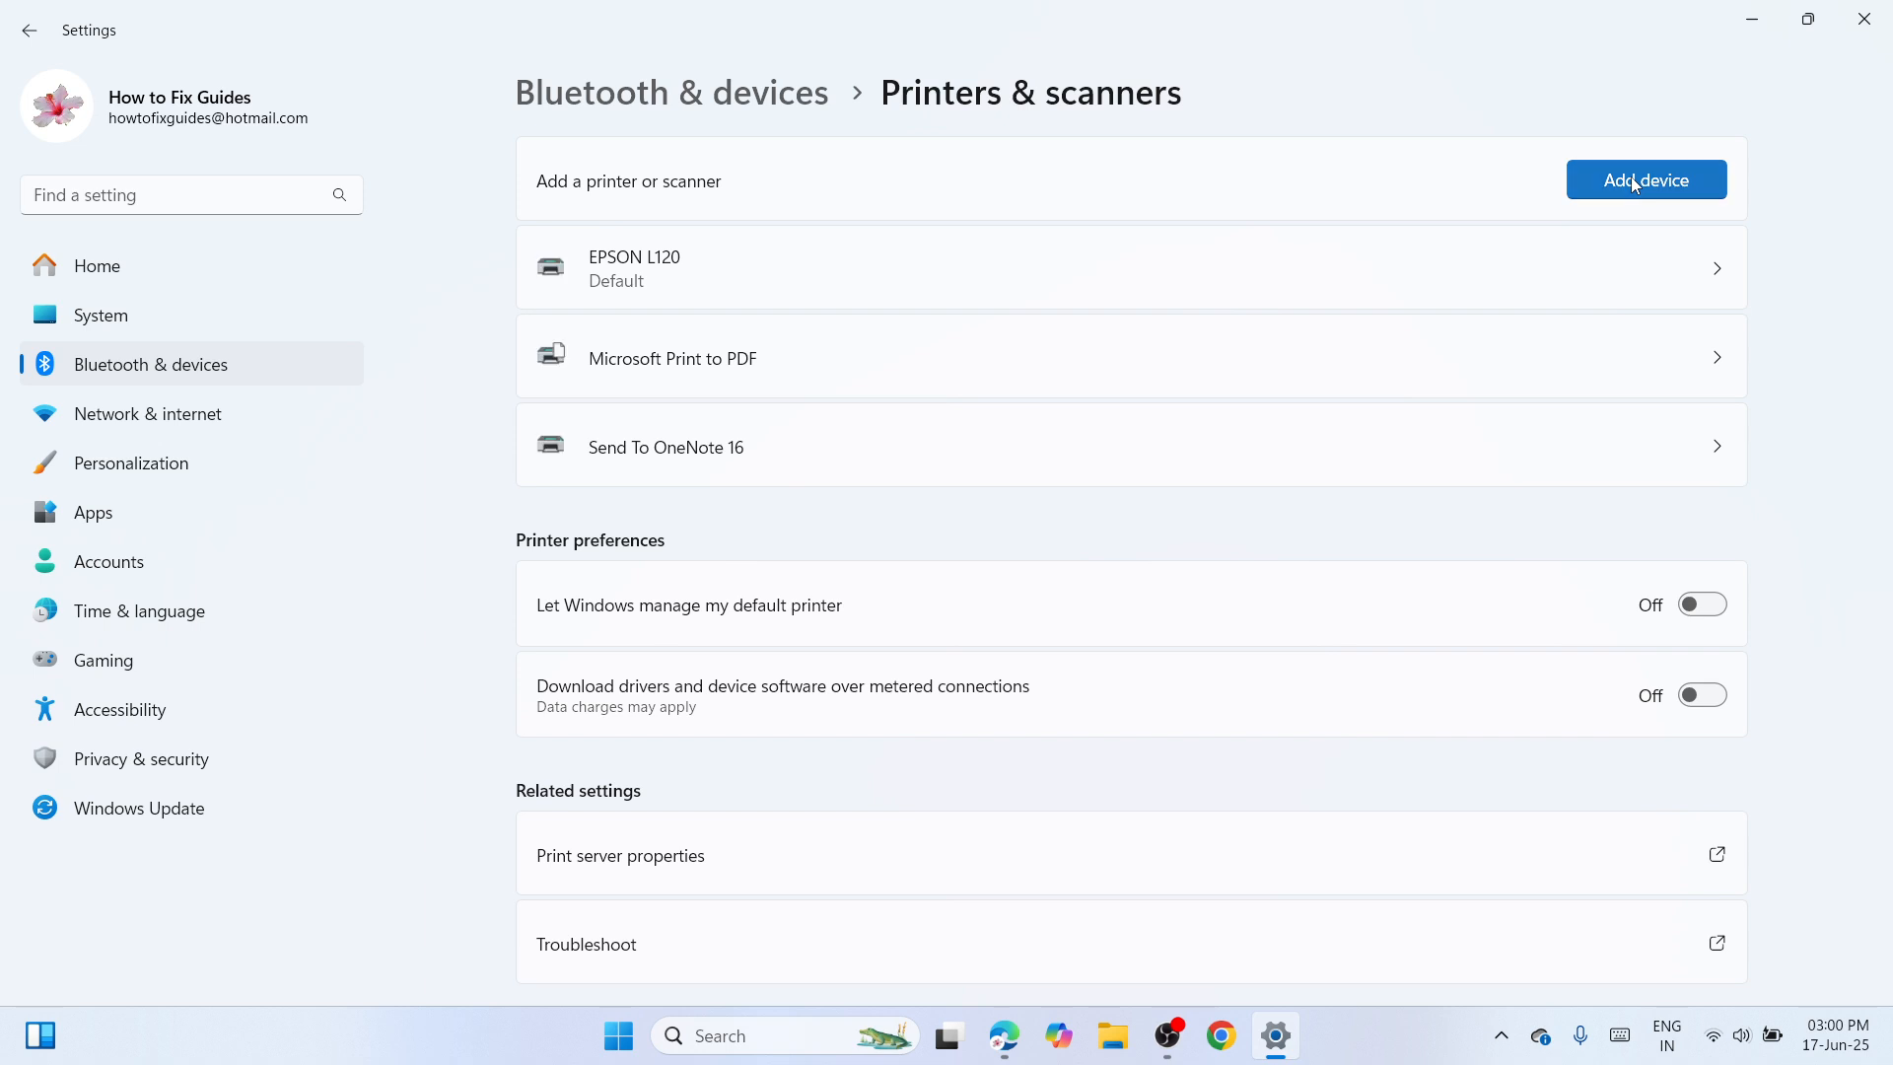
Start adding a printer manually, using the option for a local or network printer with manual settings.
left_click(1634, 182)
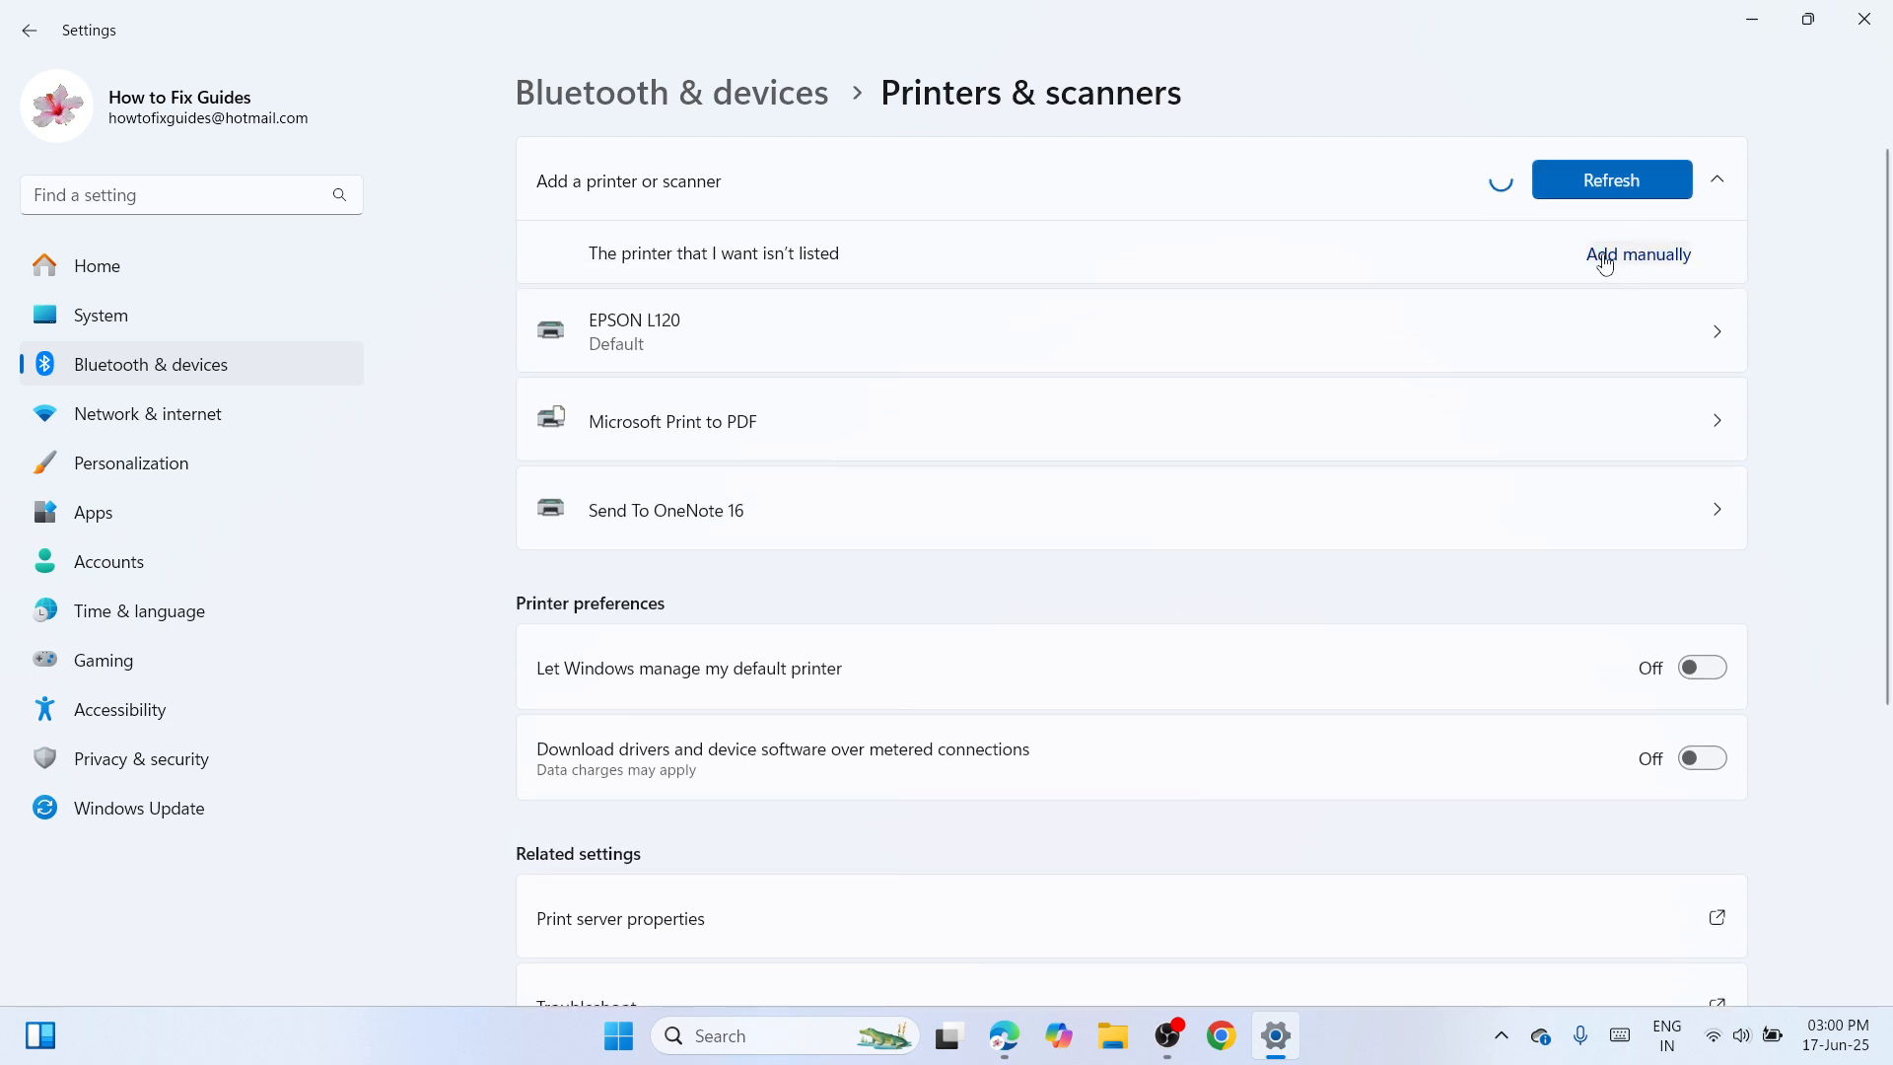
left_click(1604, 259)
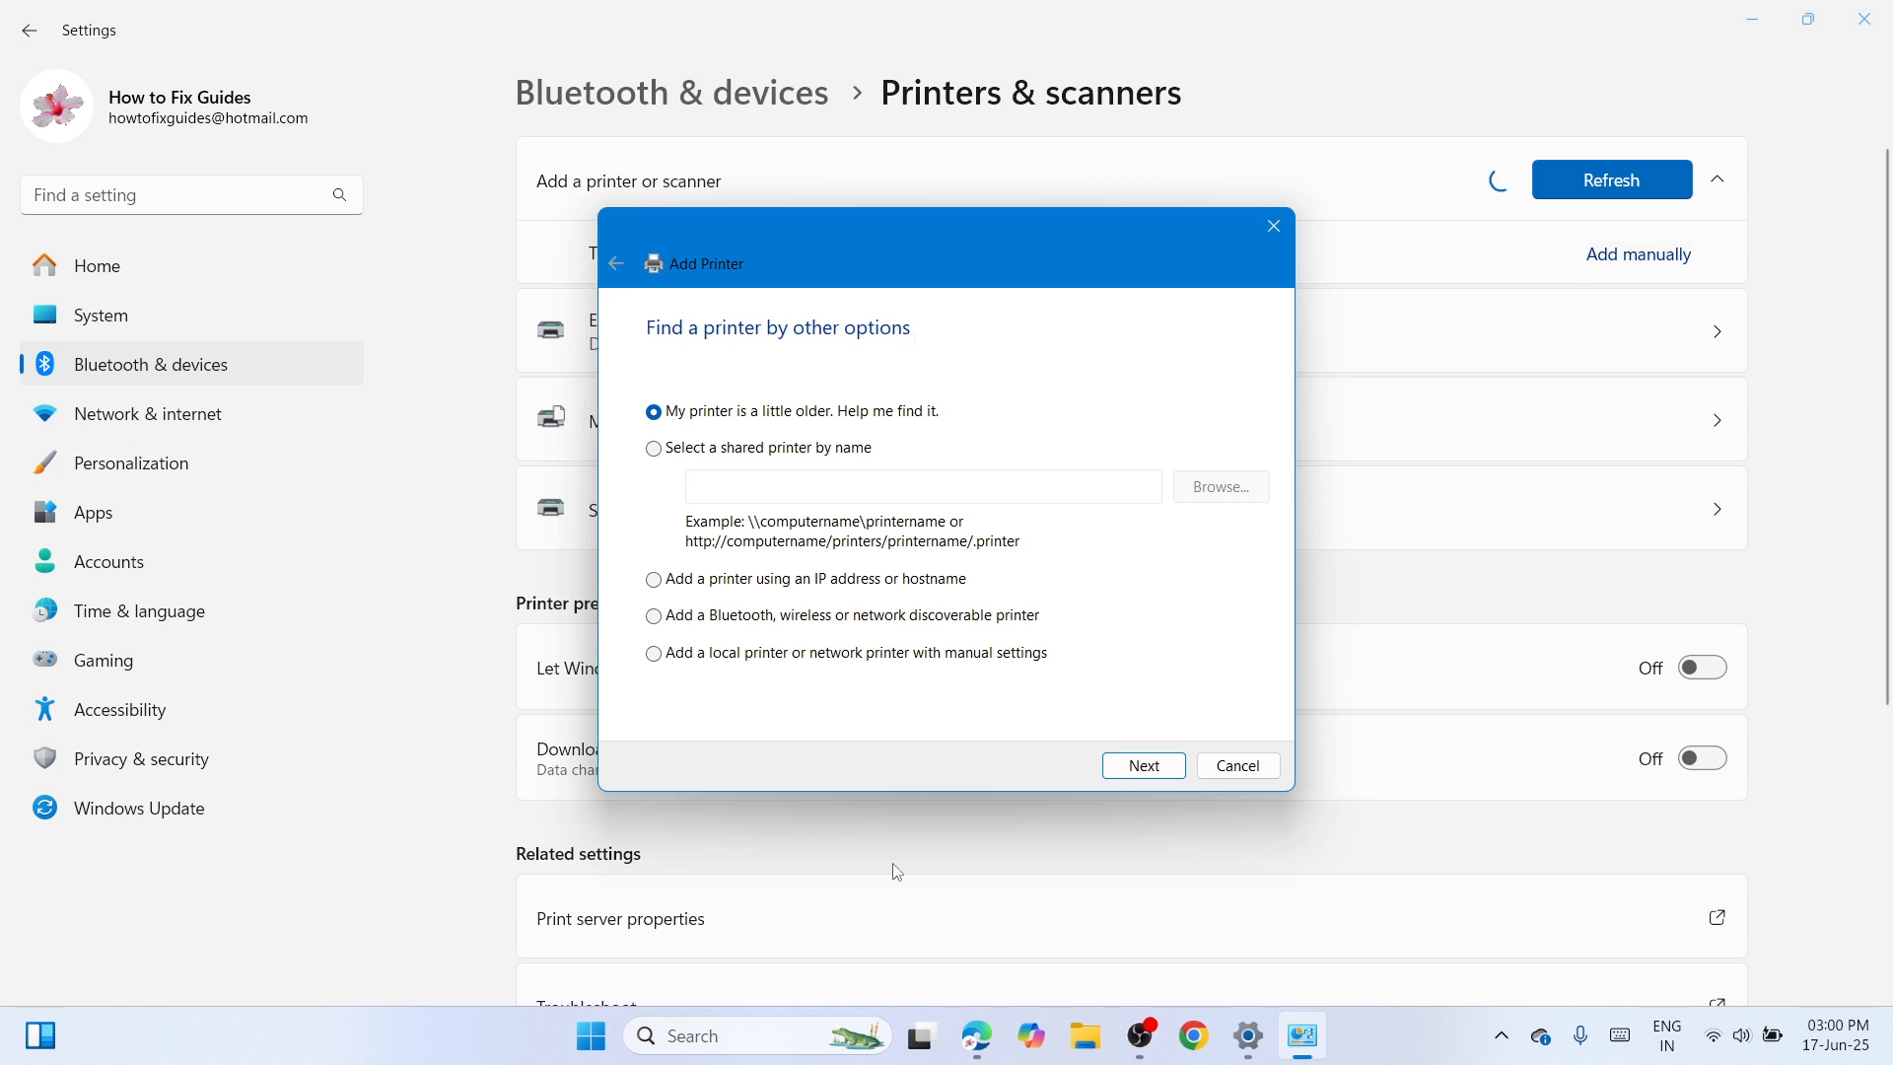
left_click(667, 658)
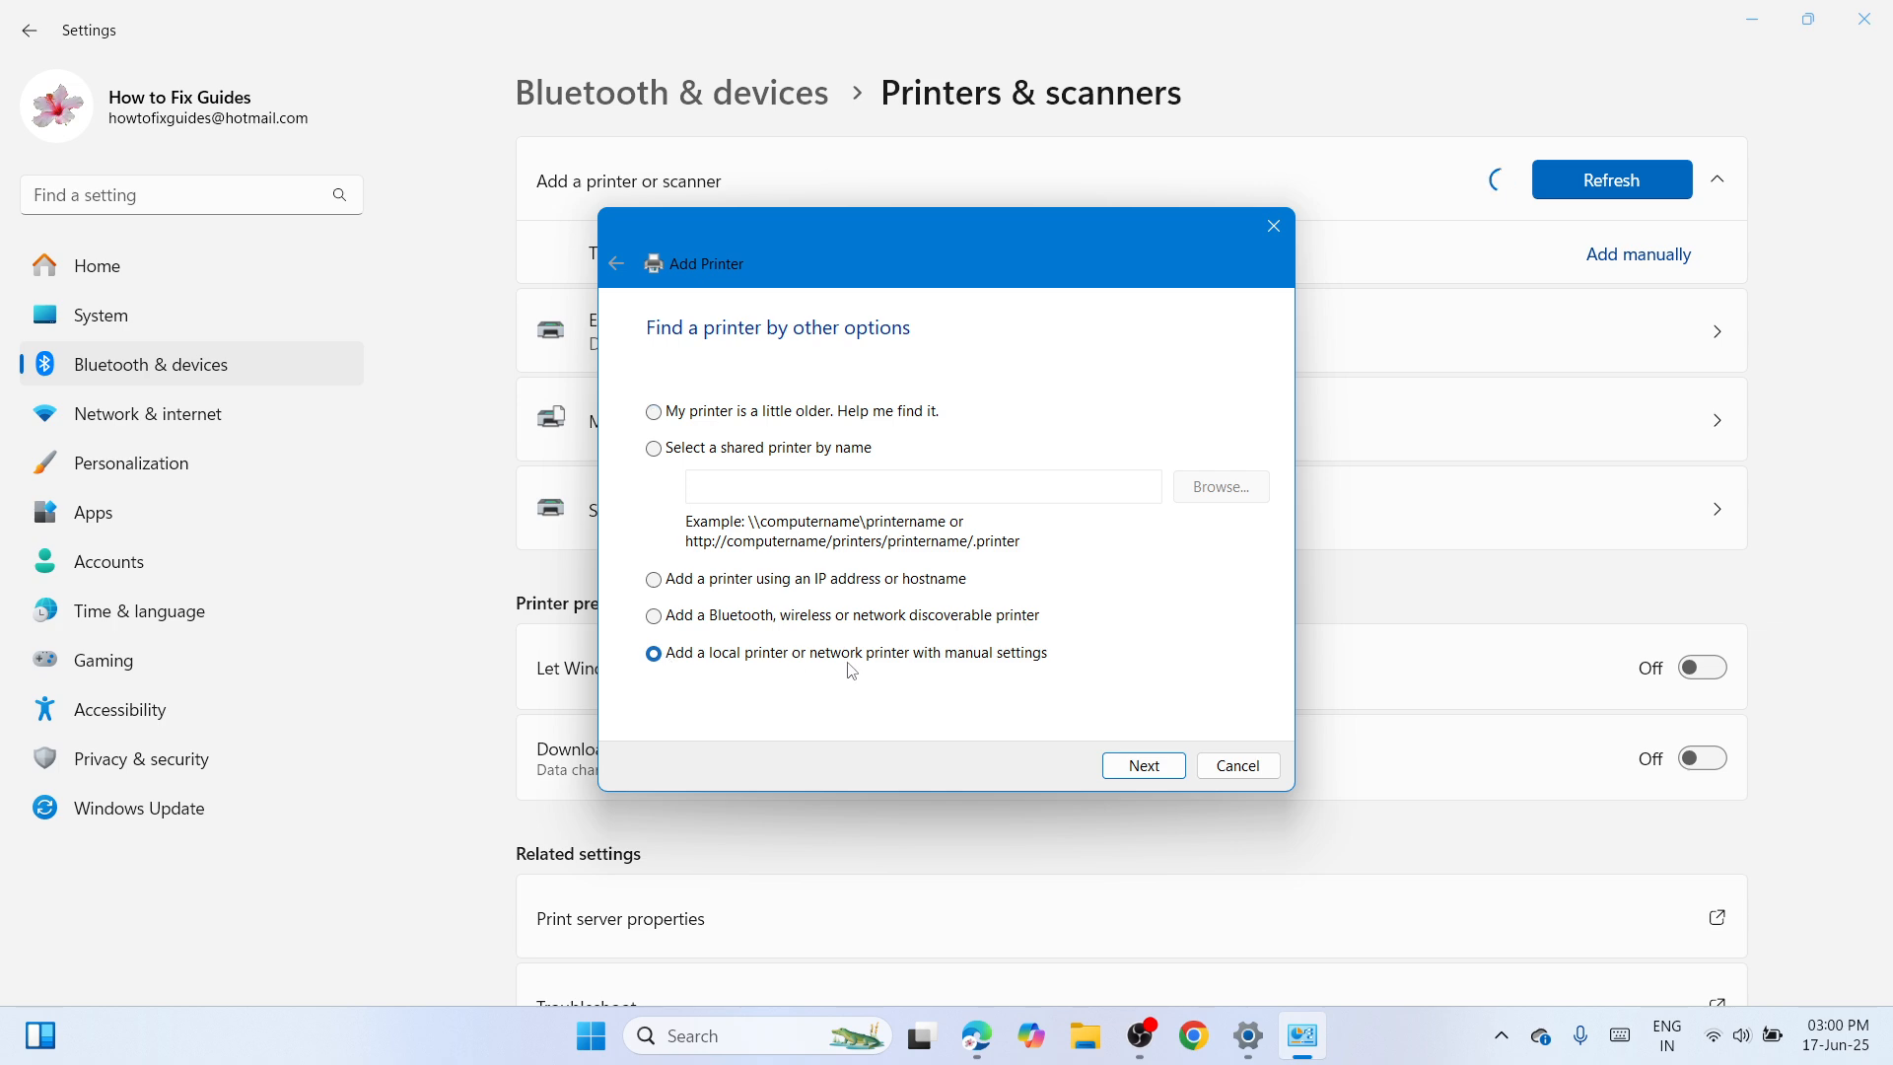
left_click(1143, 766)
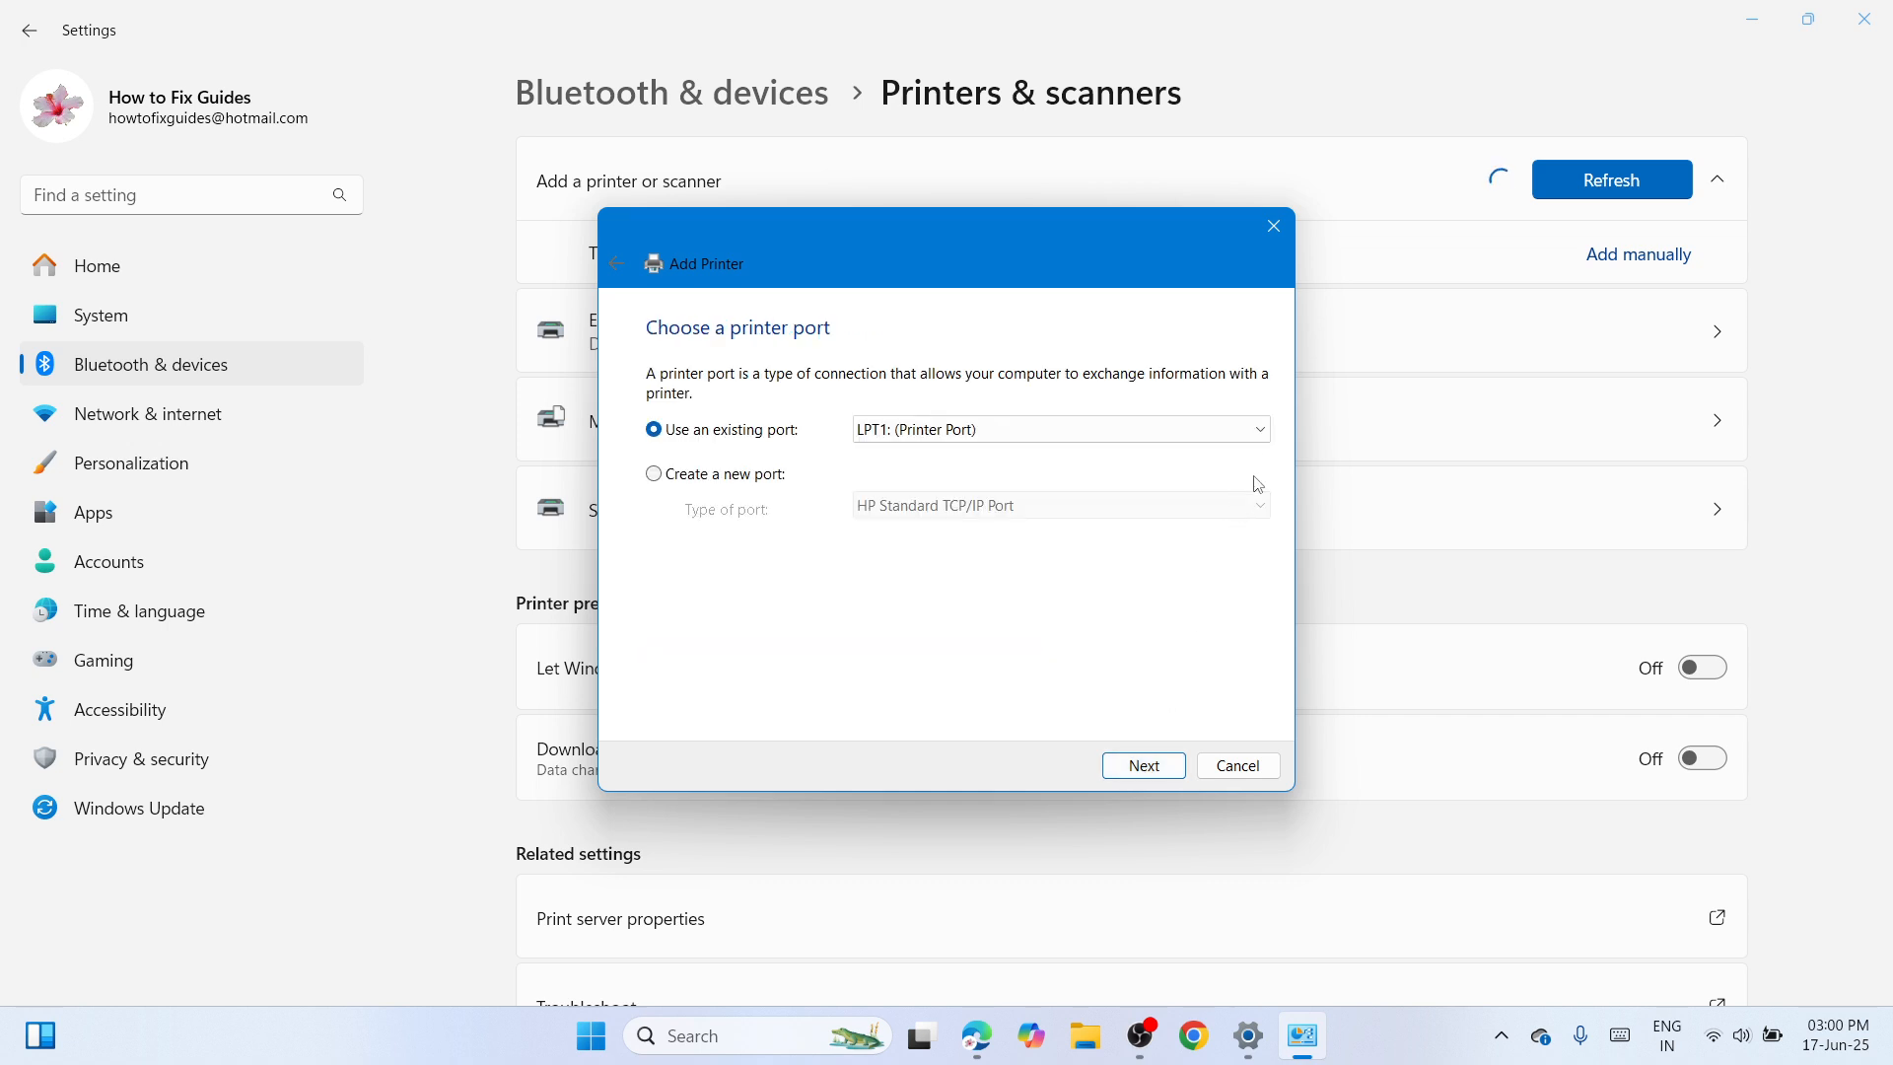
Set the existing printer port to USB001 (Virtual printer port for USB) and continue to the driver selection.
left_click(1262, 430)
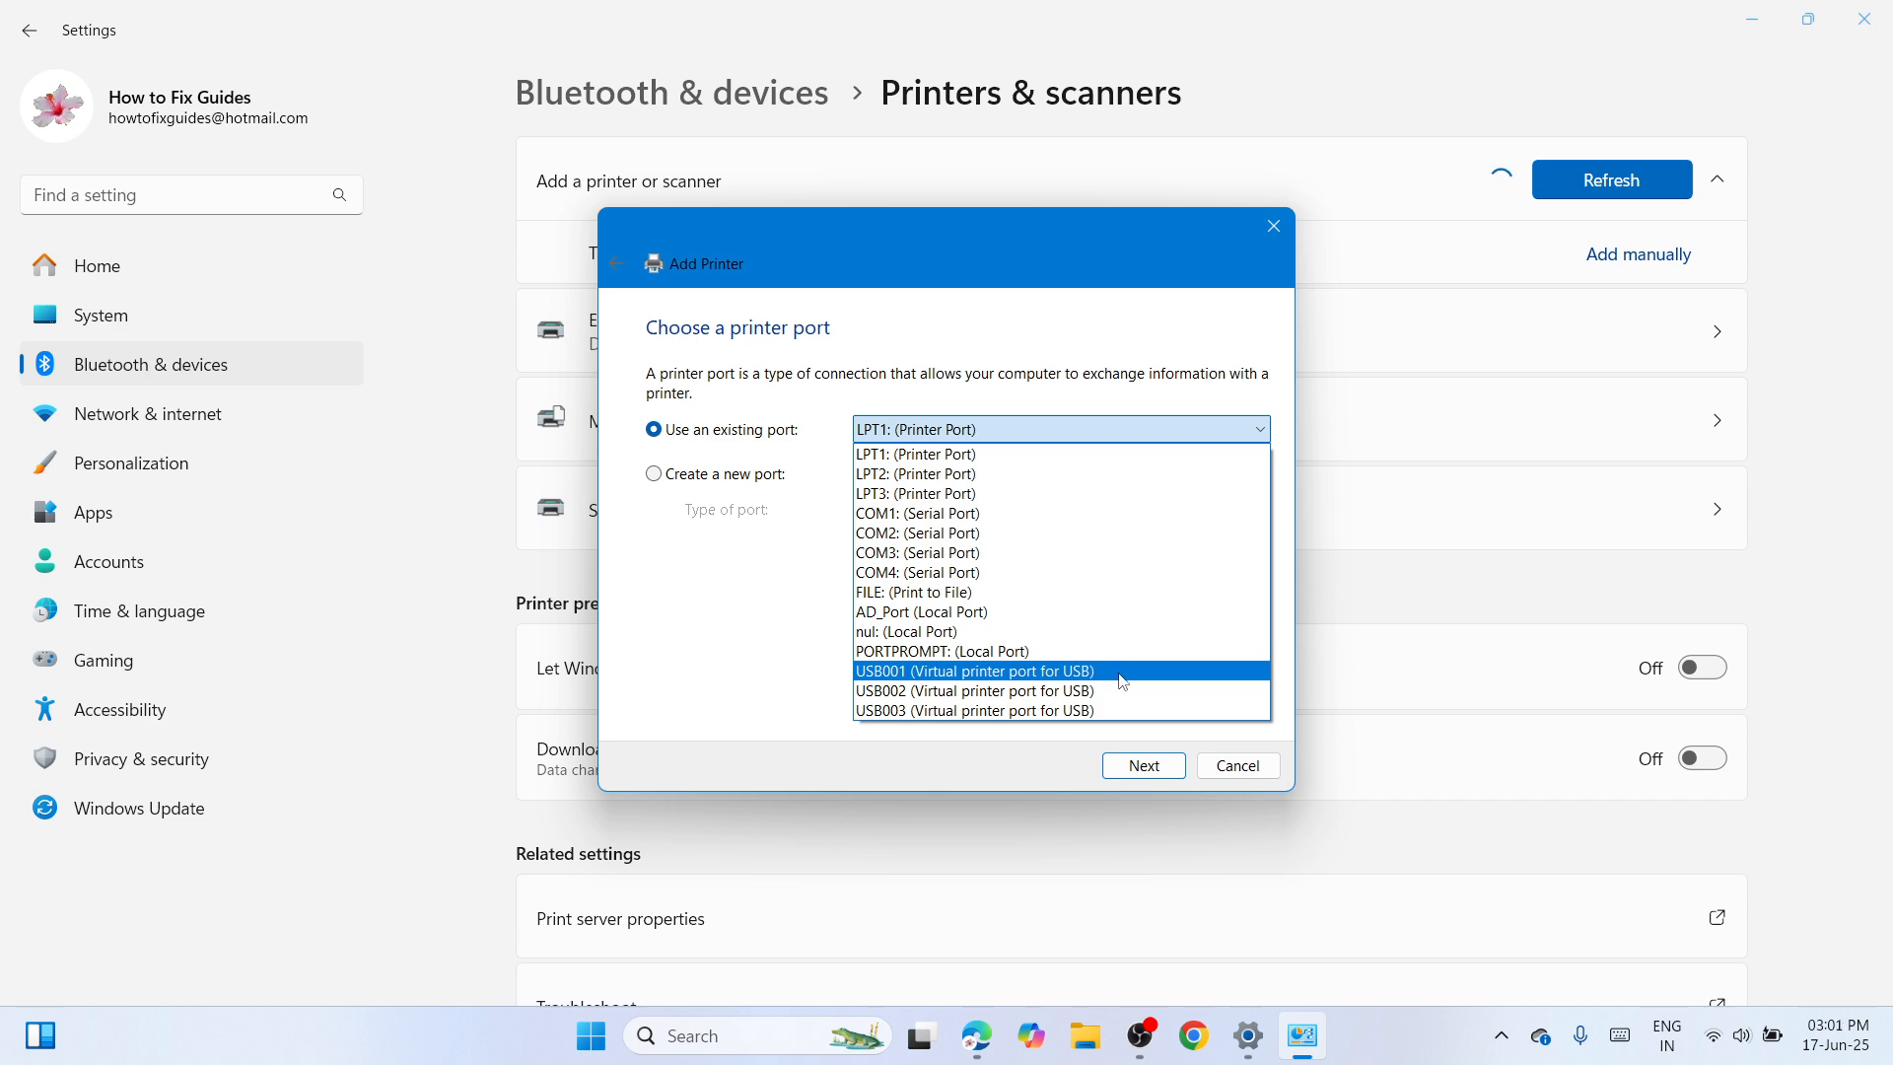
left_click(1120, 676)
left_click(1136, 761)
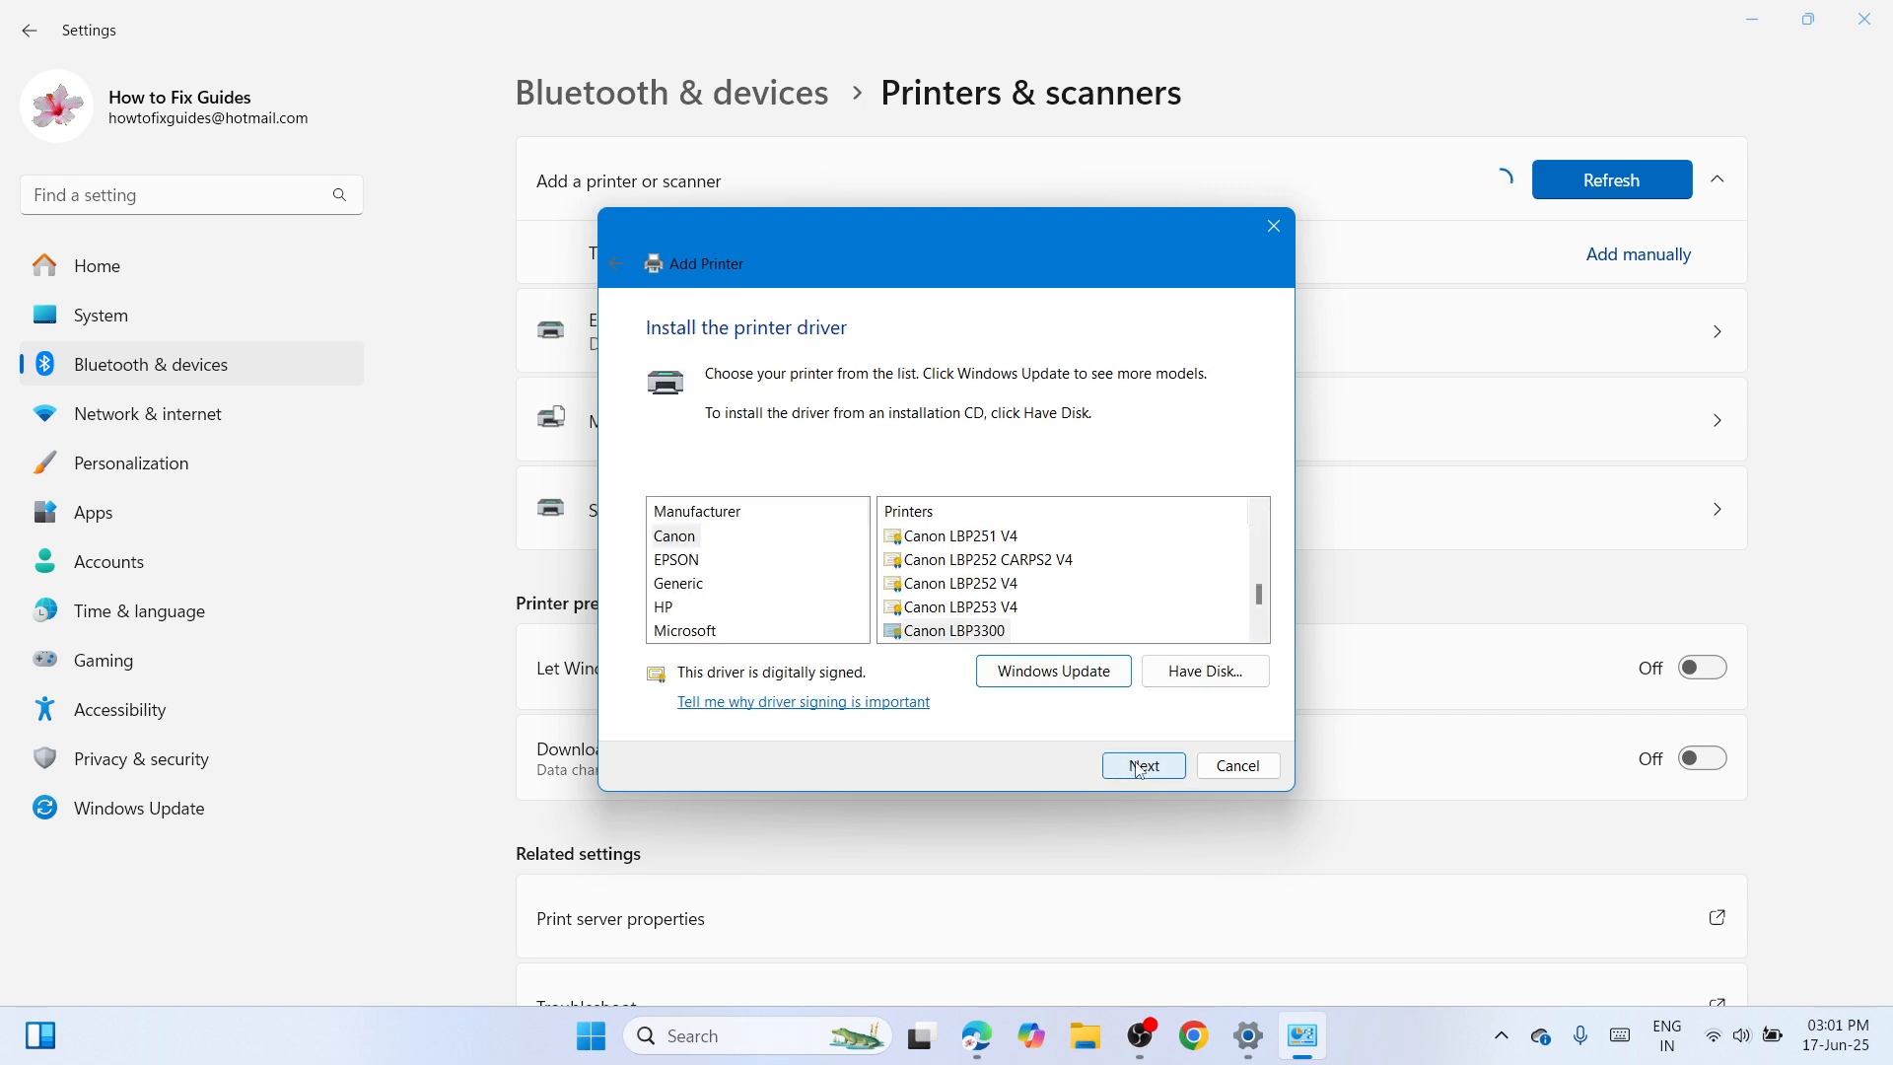
Choose to install the printer driver from disk and browse to the extracted Full_Webpack-40.15.1230-DJ2130 folder on the Desktop.
left_click(1204, 672)
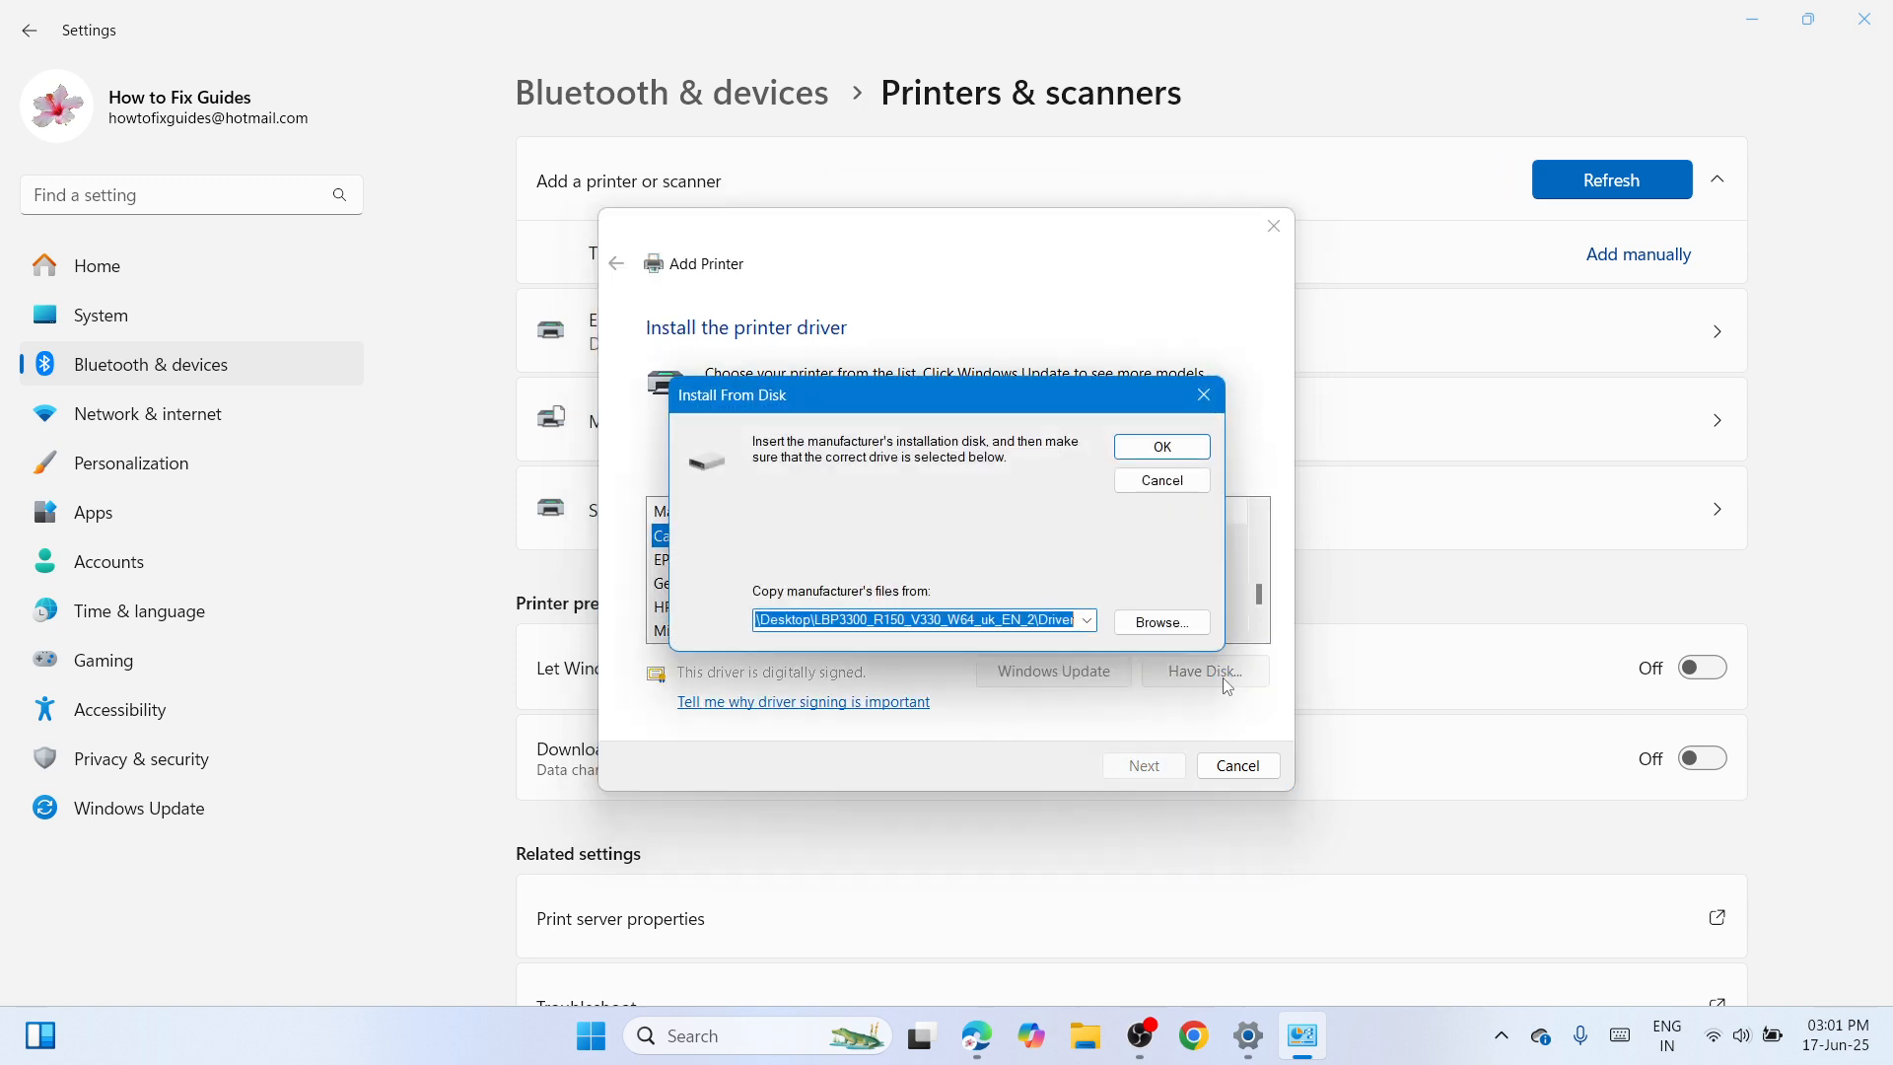
left_click(1159, 631)
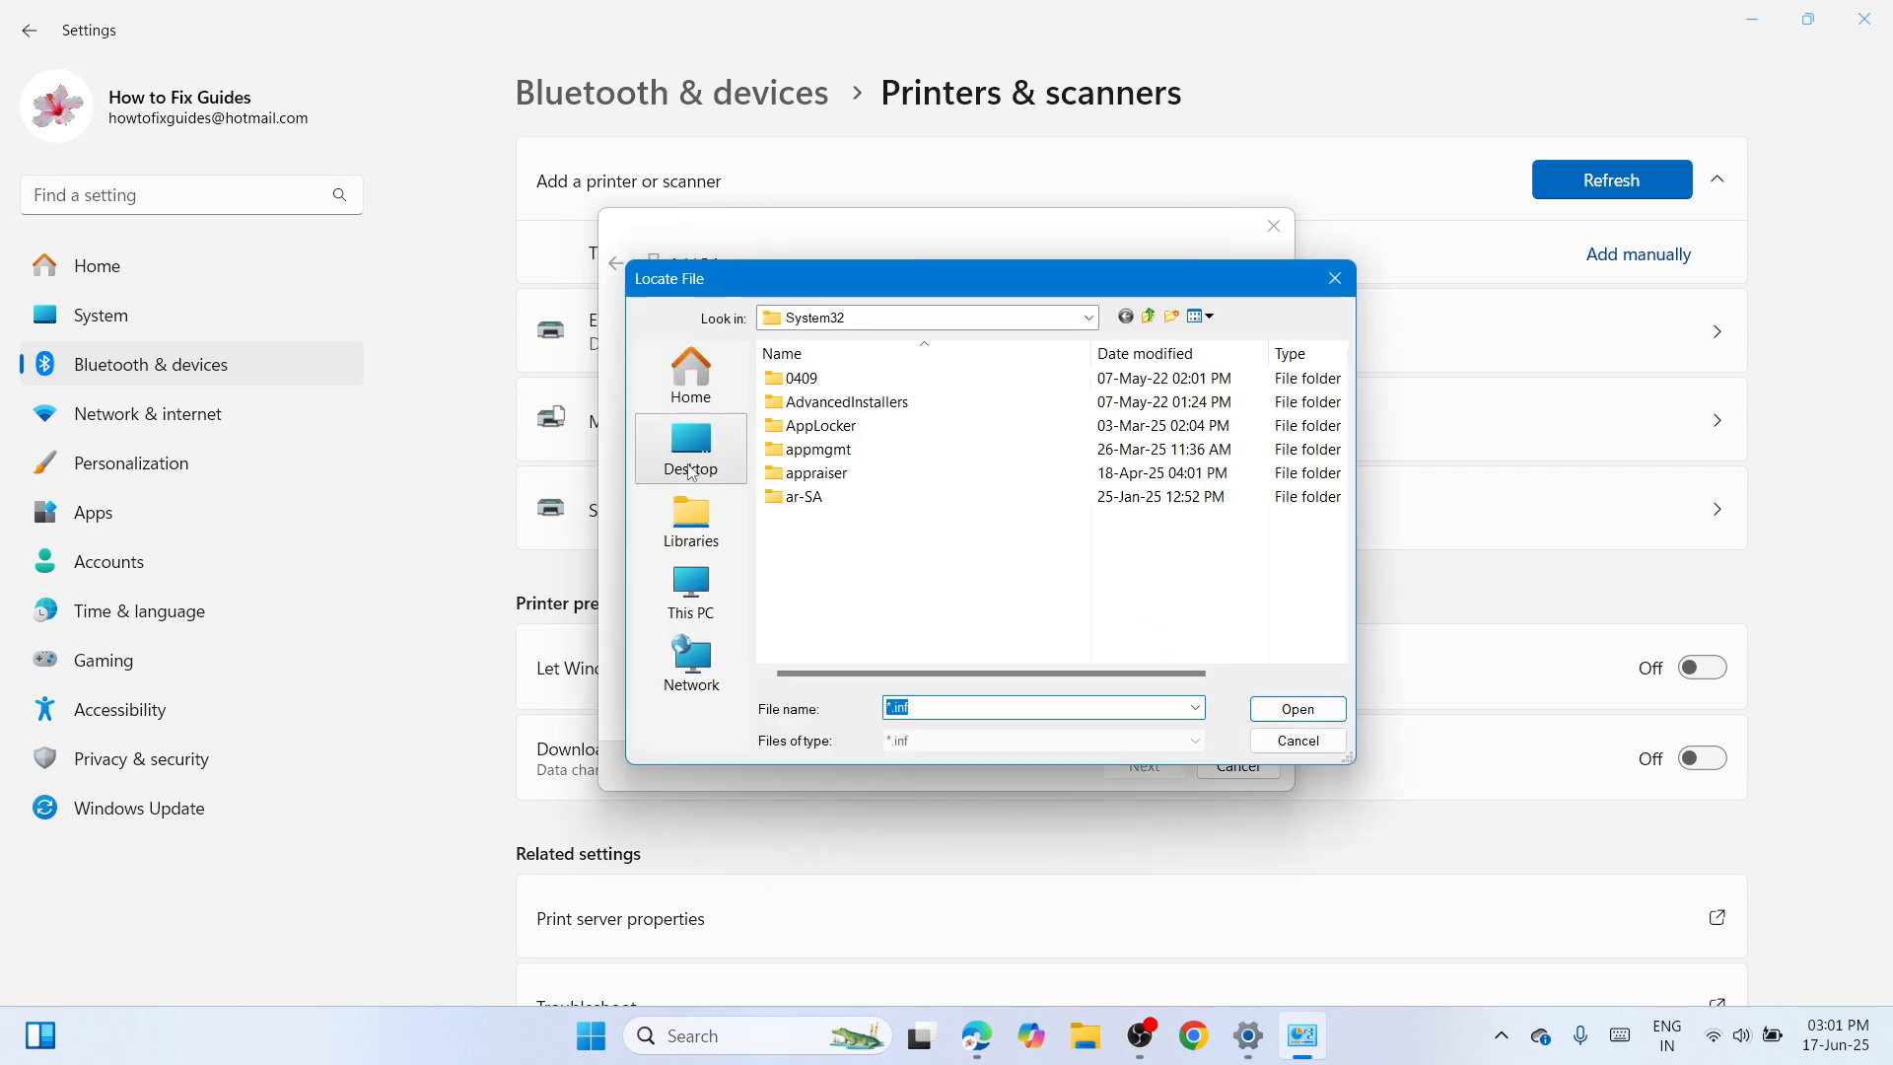
left_click(673, 452)
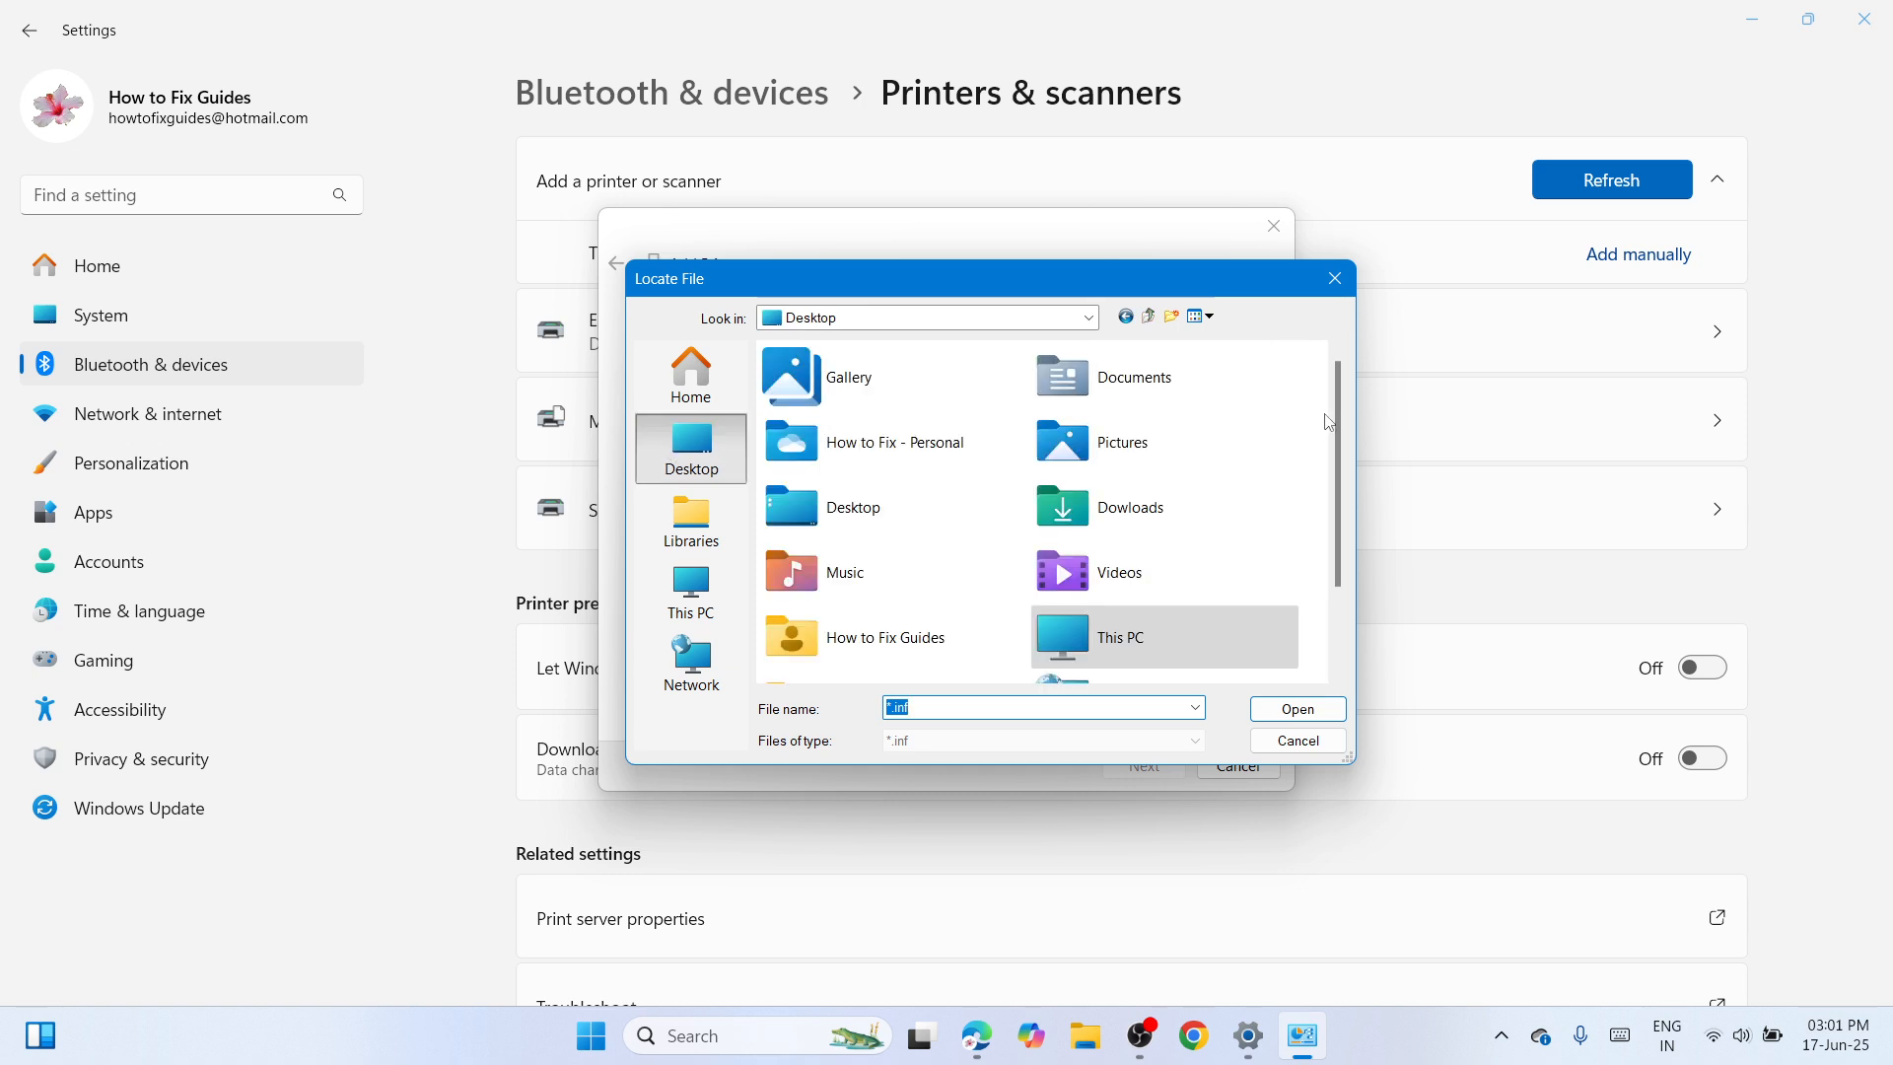
scroll(1340, 464, "down", 2)
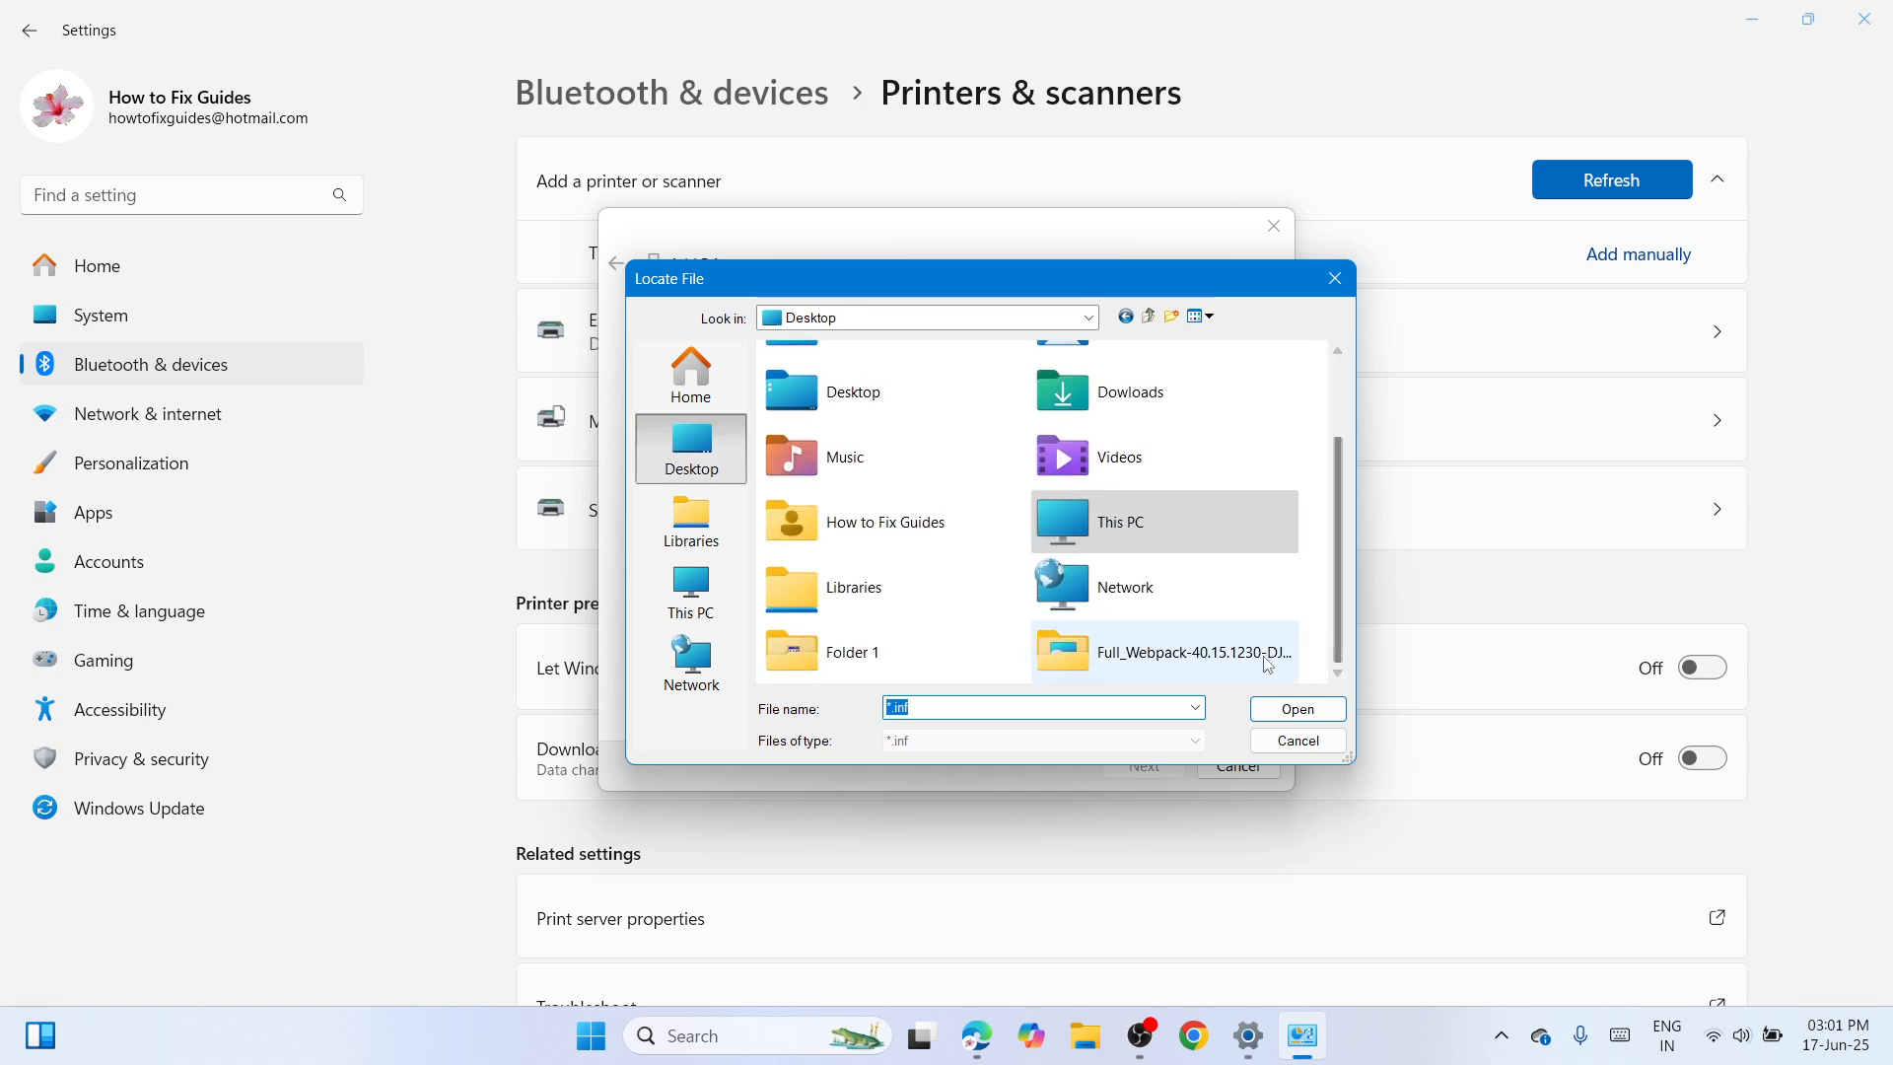
double_click(1143, 673)
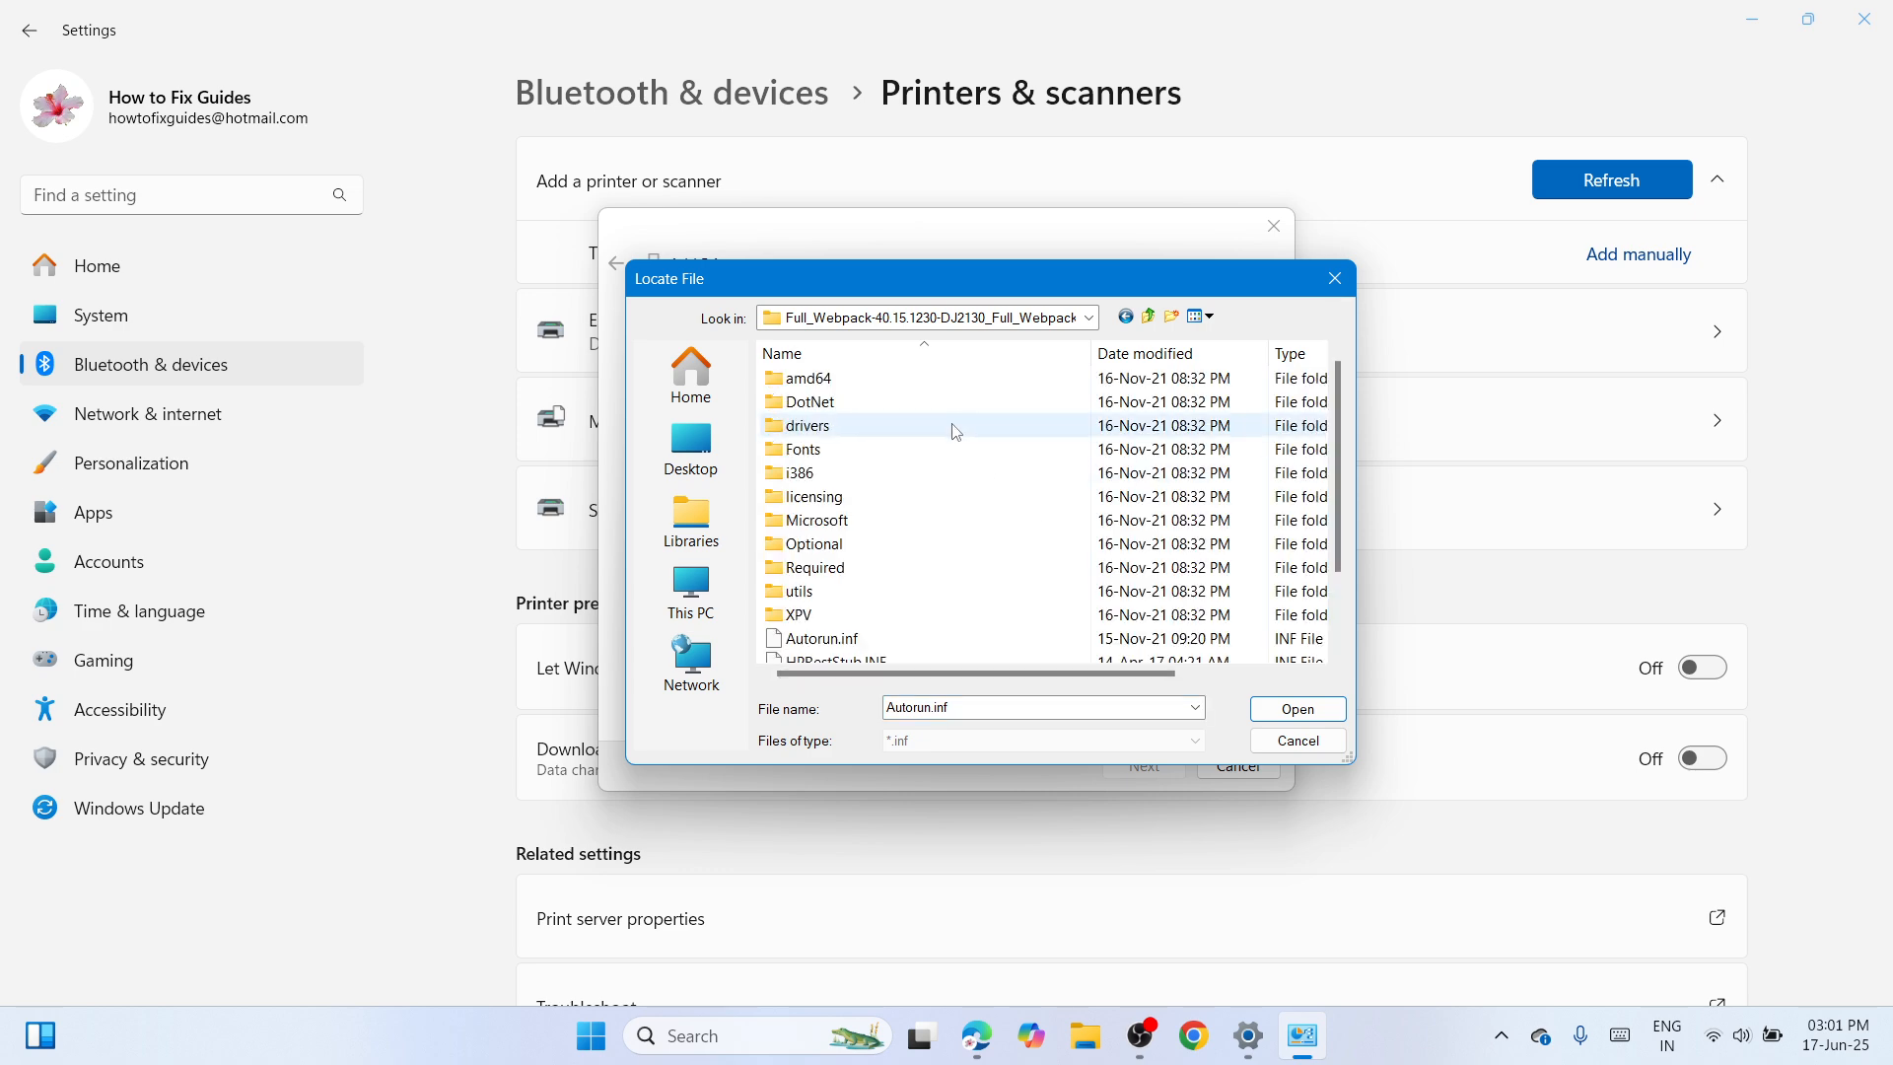
Select Autorun.inf in the extracted folder as the driver file and load the driver from that location.
scroll(1343, 548, "down", 1)
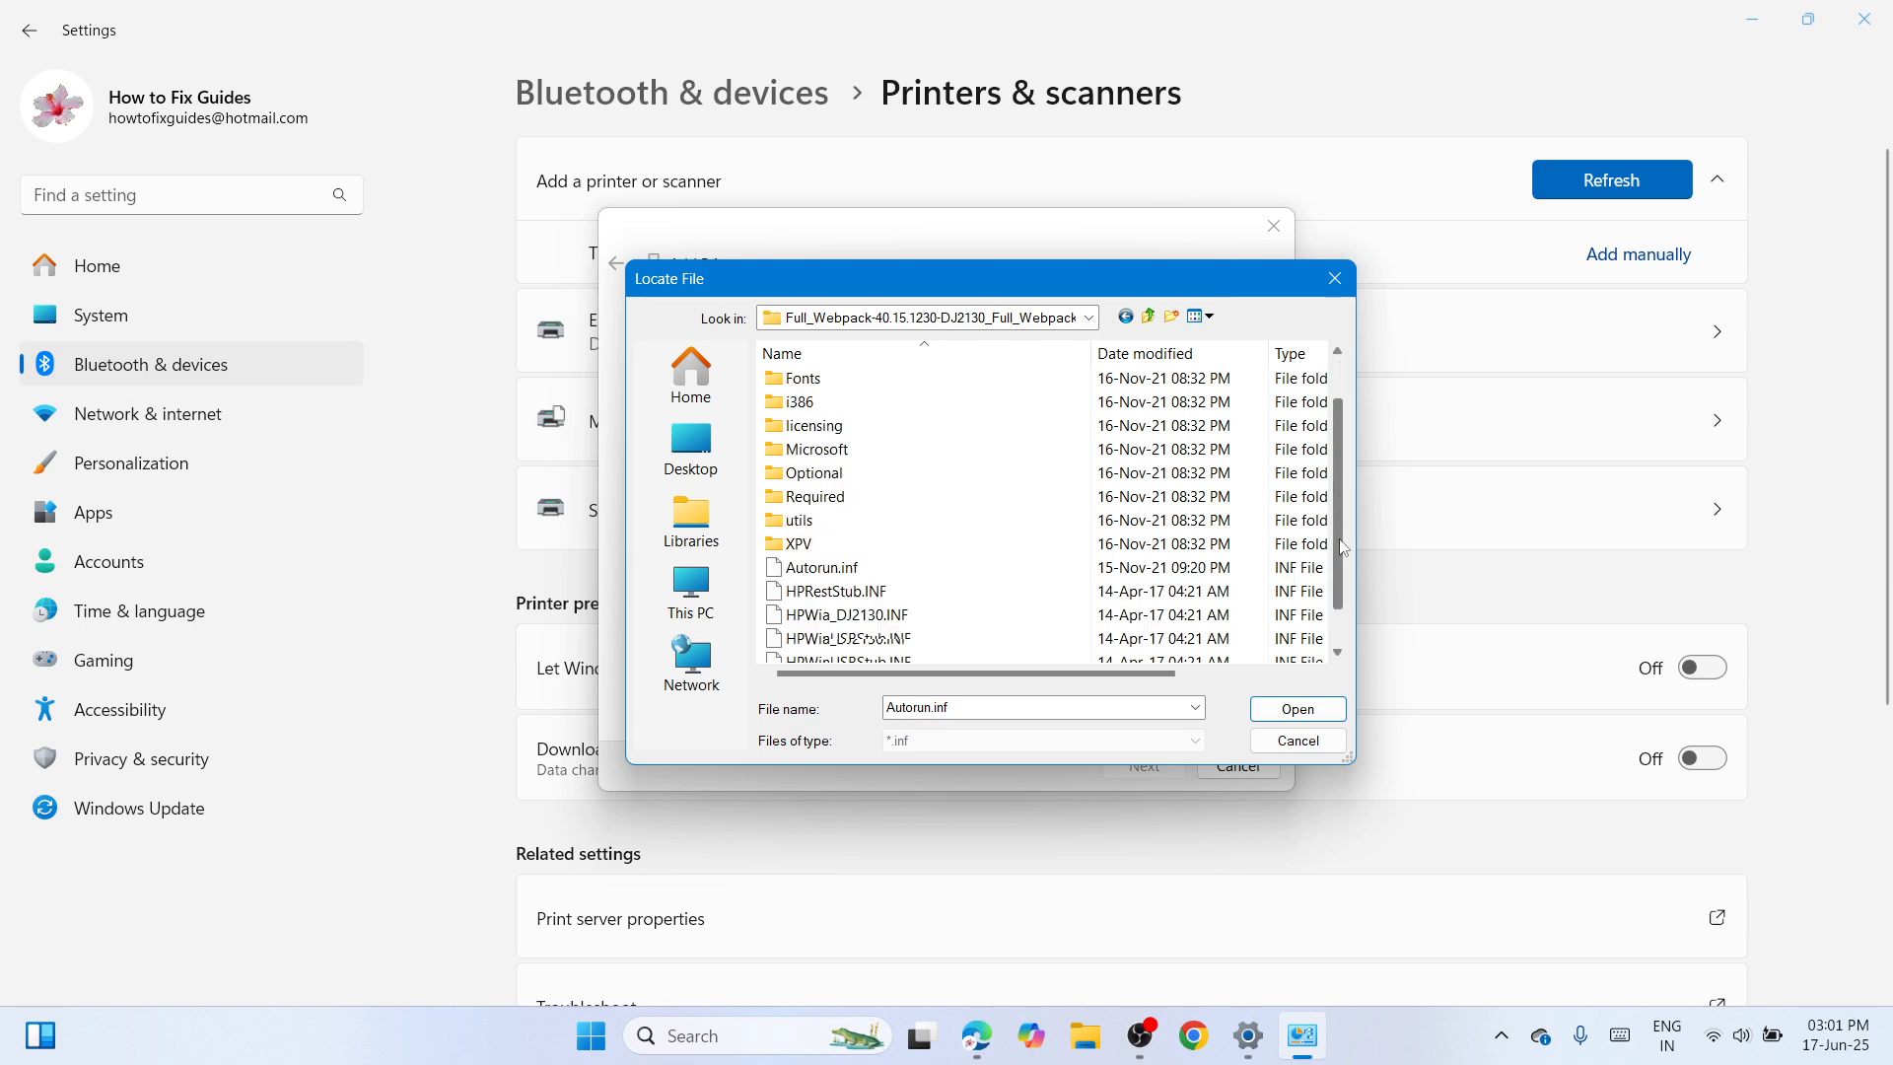
scroll(1343, 548, "down", 1)
left_click(1037, 545)
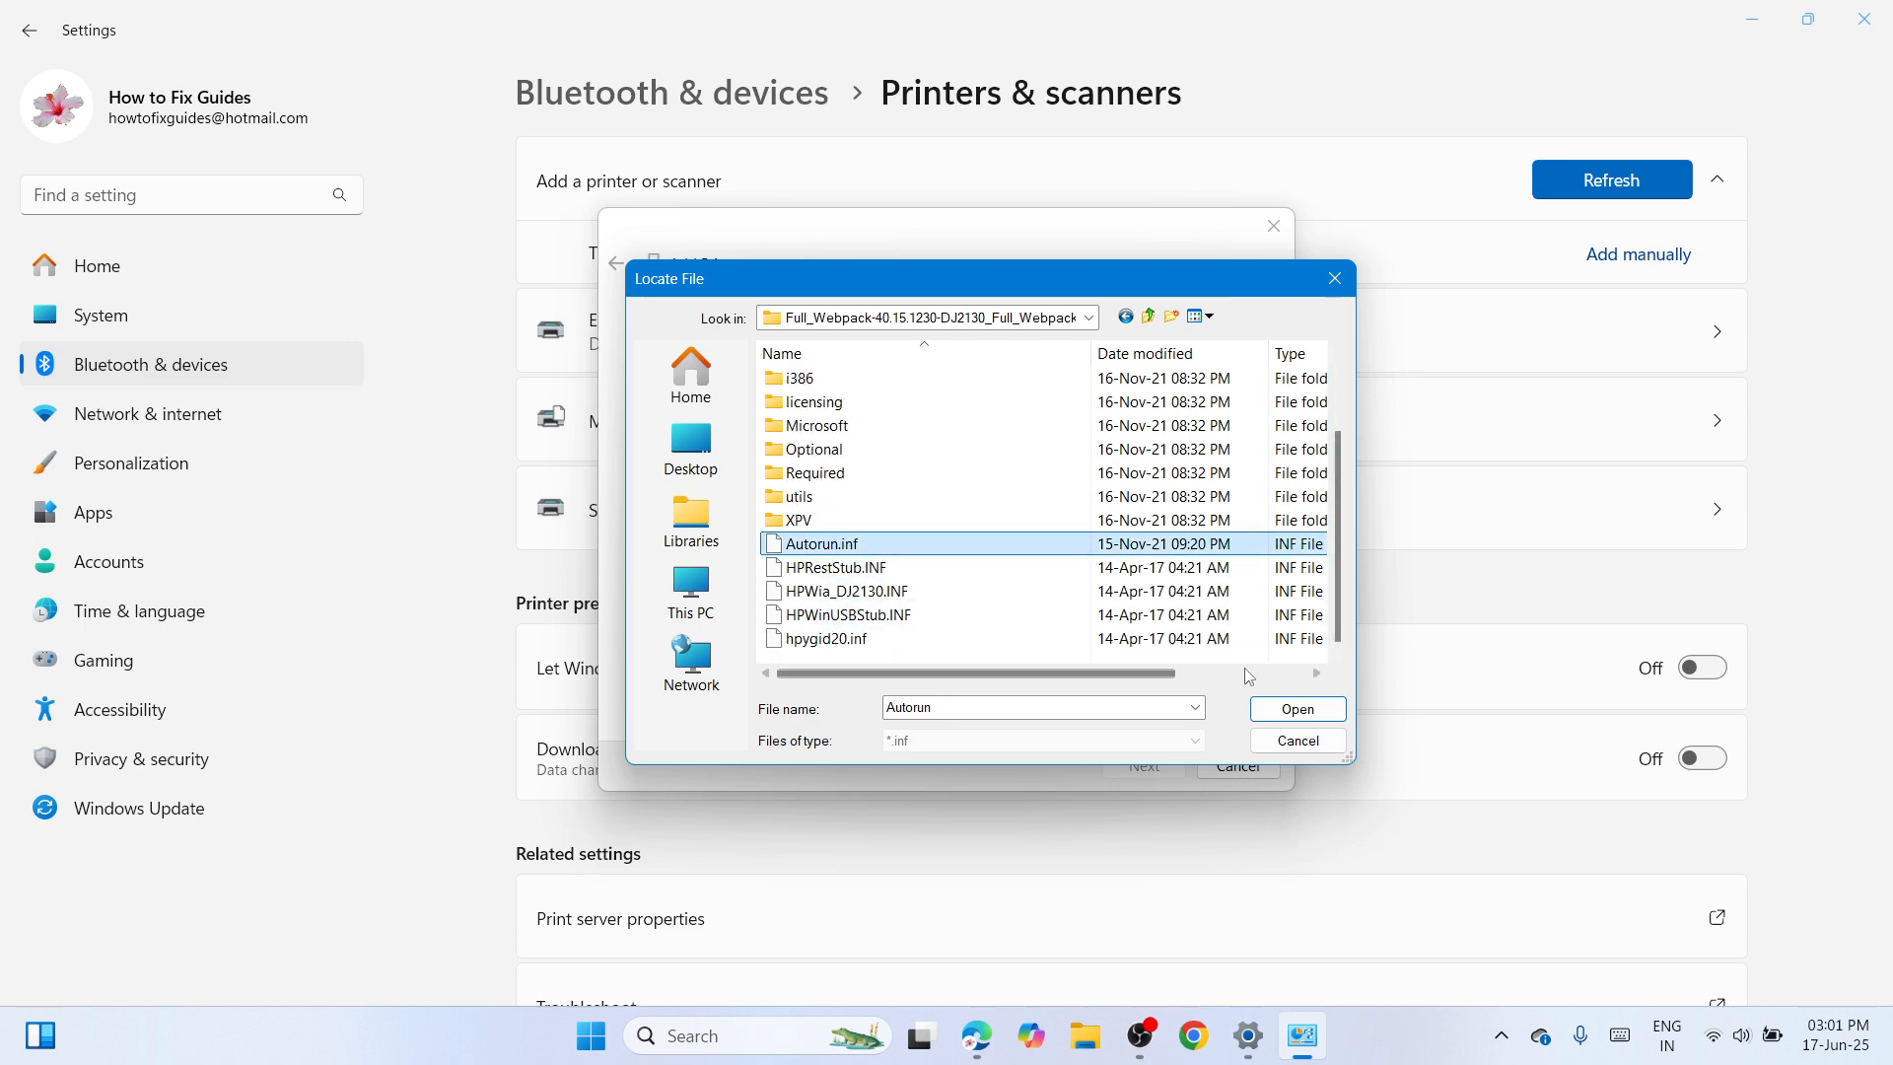
left_click(1298, 709)
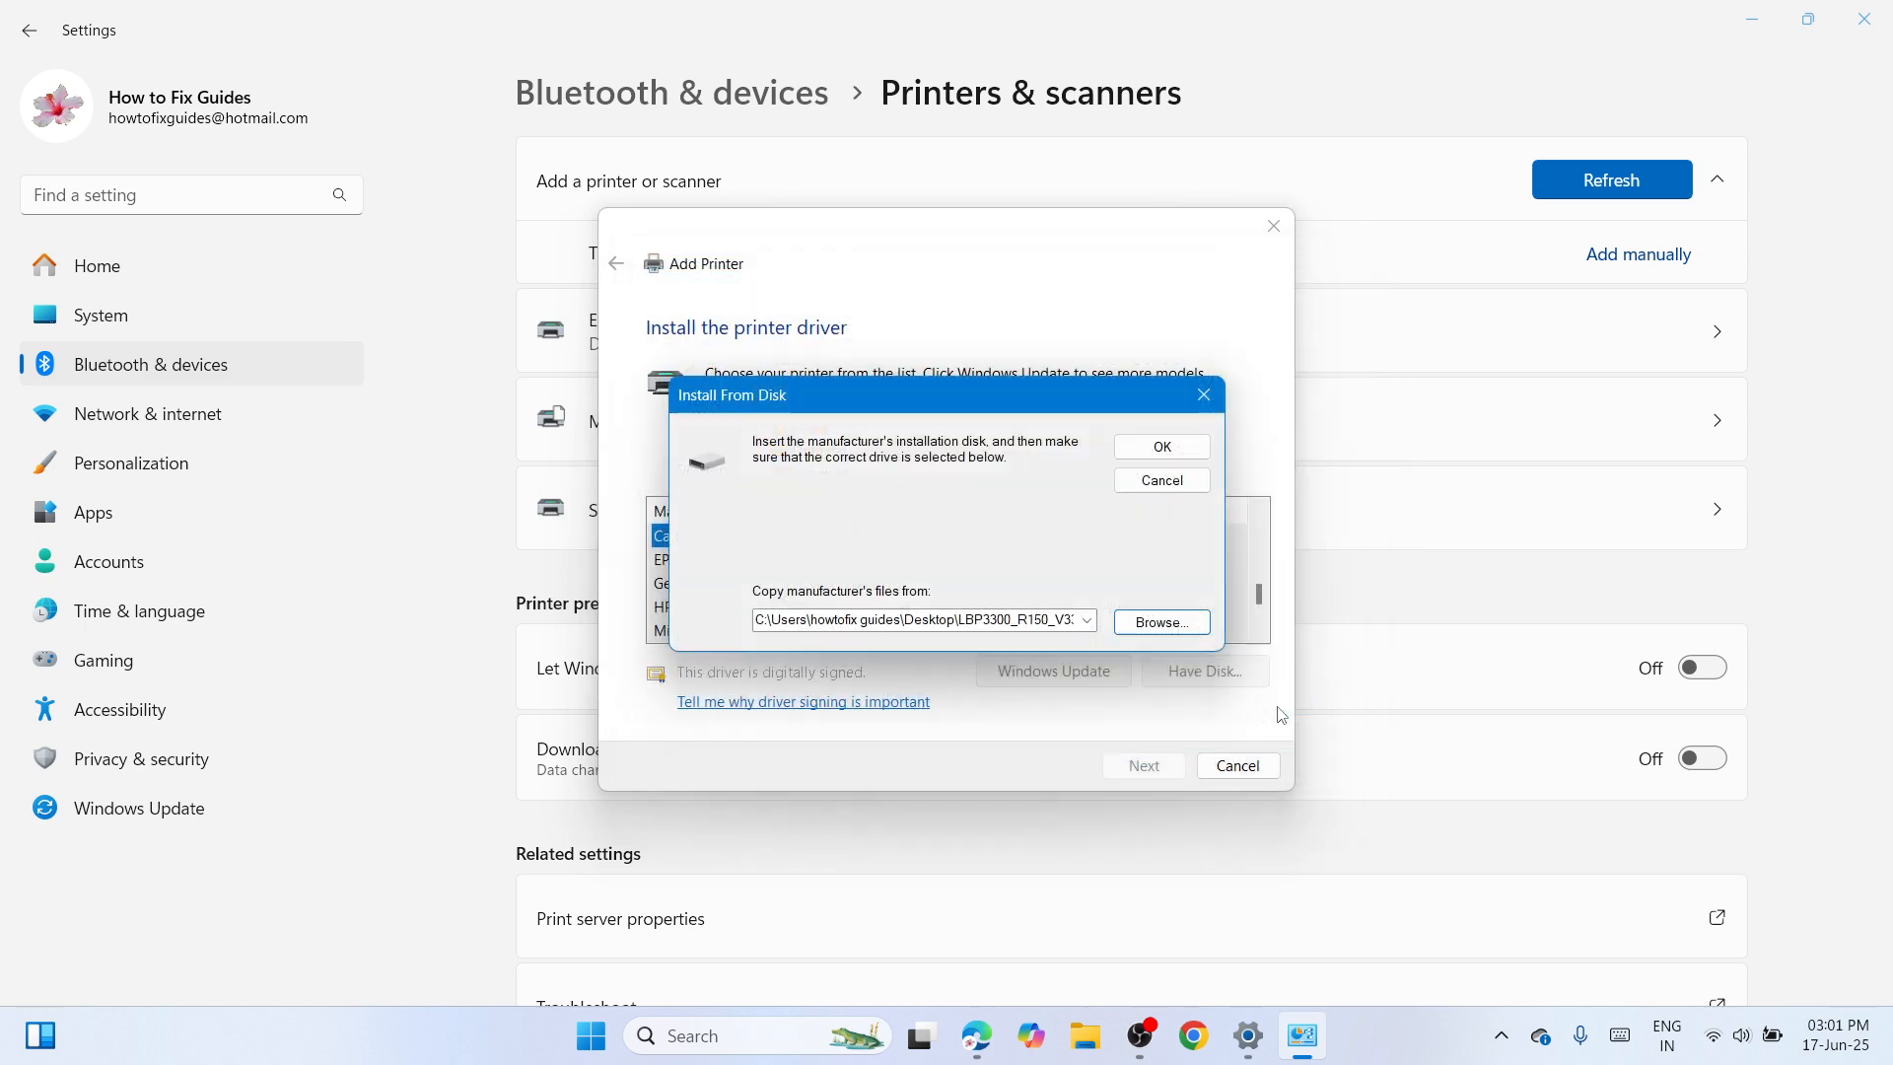
left_click(1144, 448)
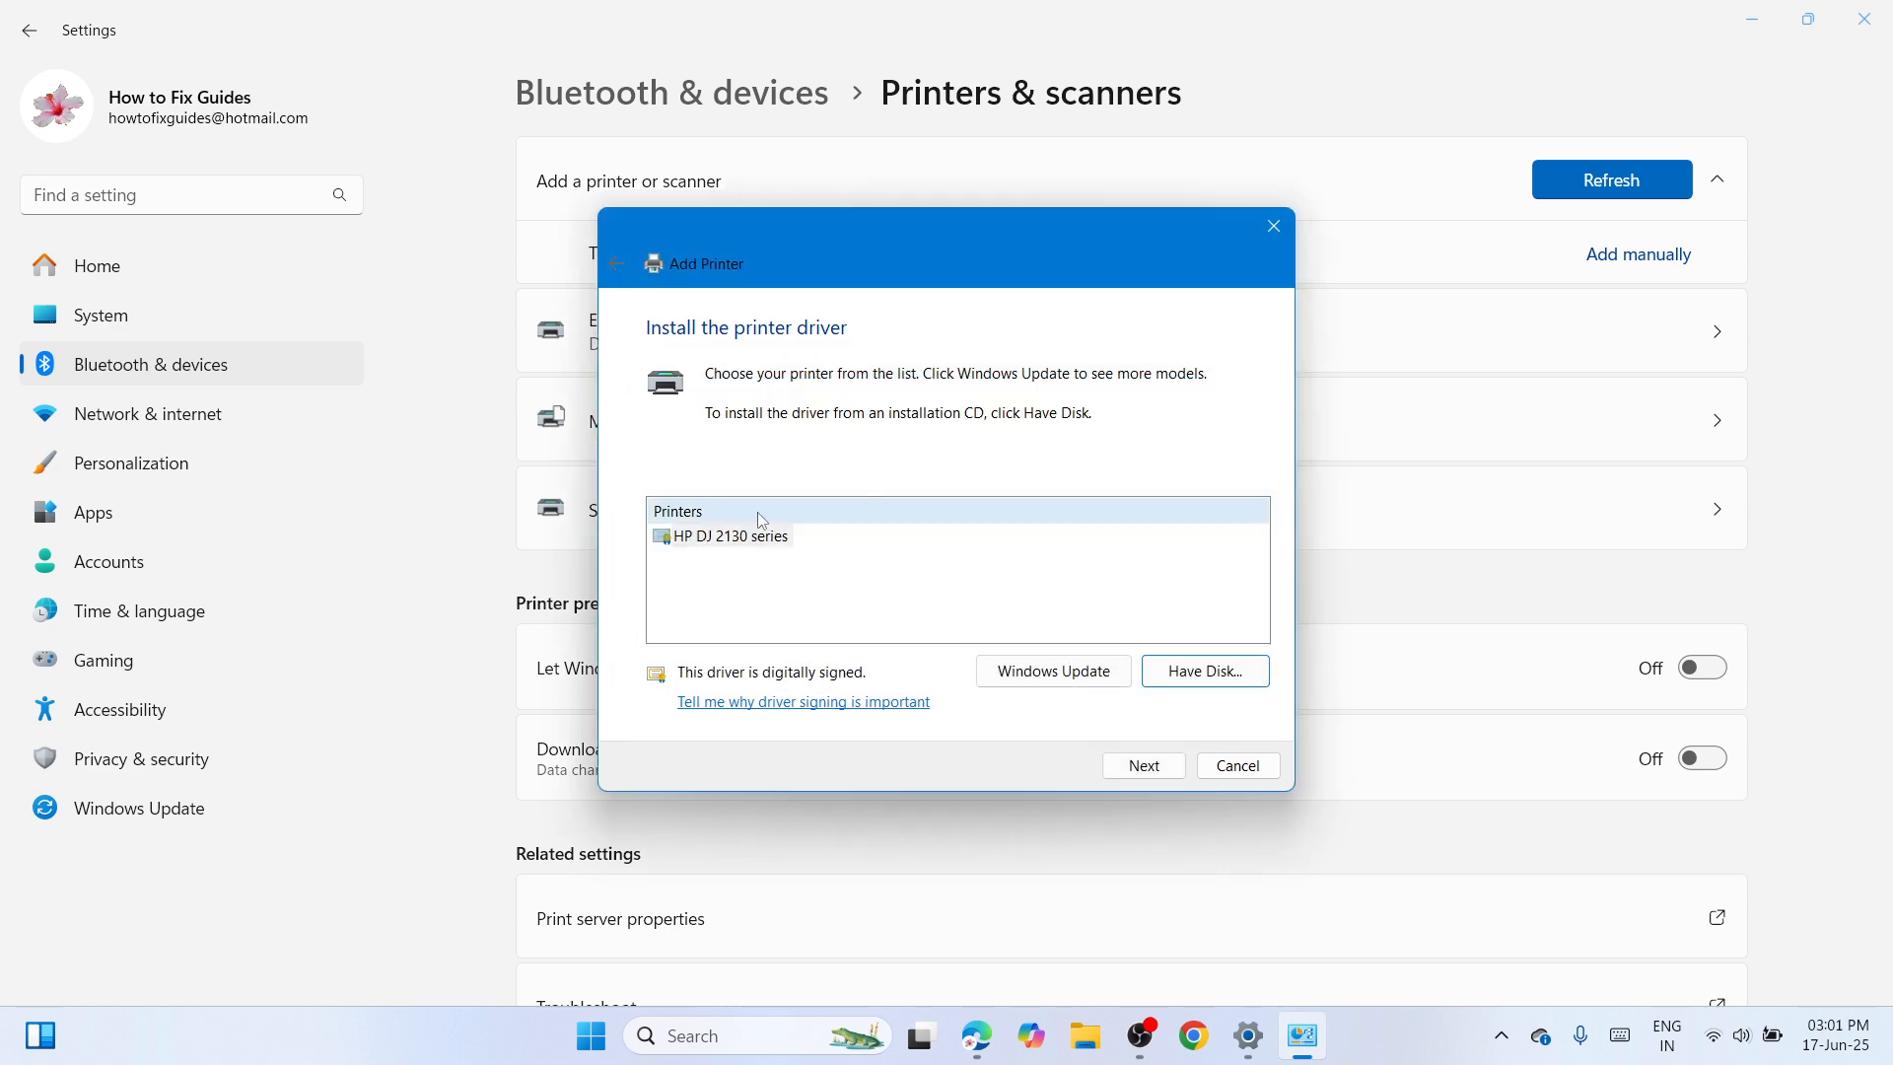
Accept the HP DJ 2130 series driver and name the printer HP DJ 2131.
left_click(1133, 768)
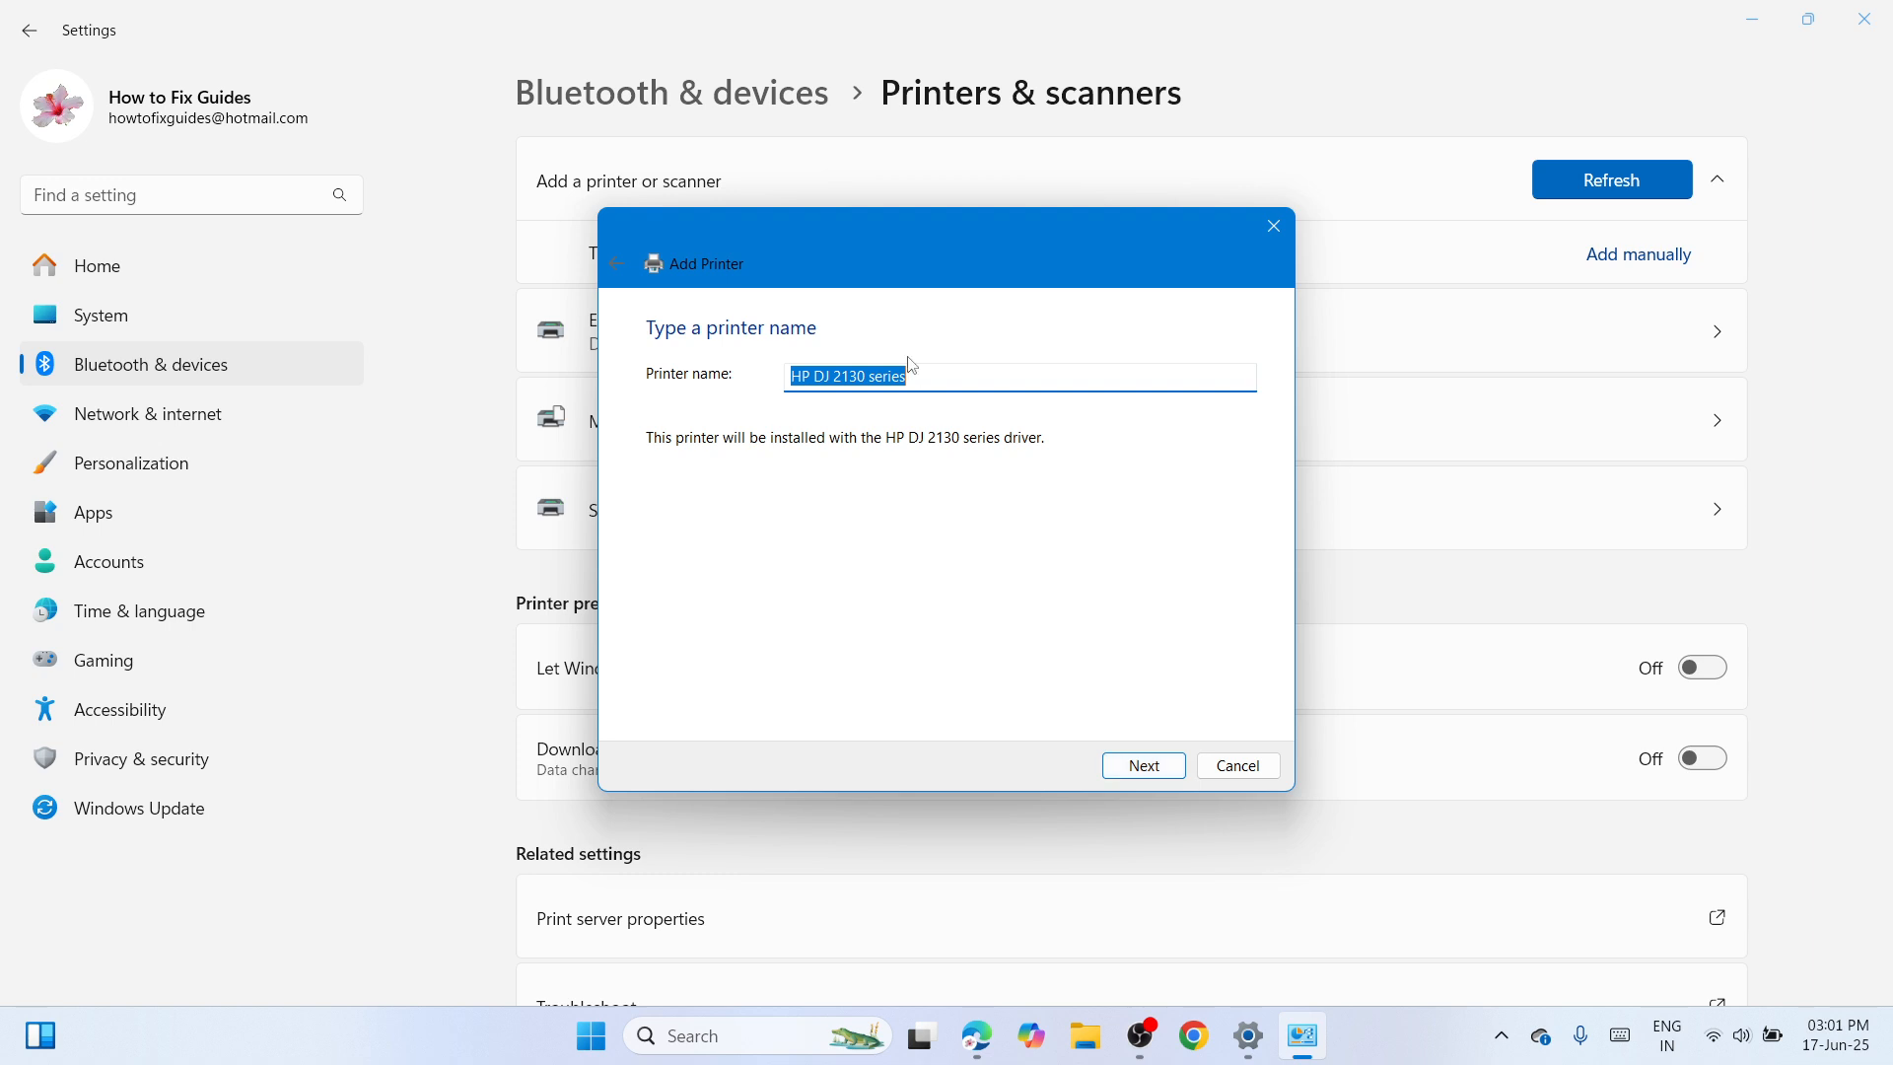
left_click(920, 375)
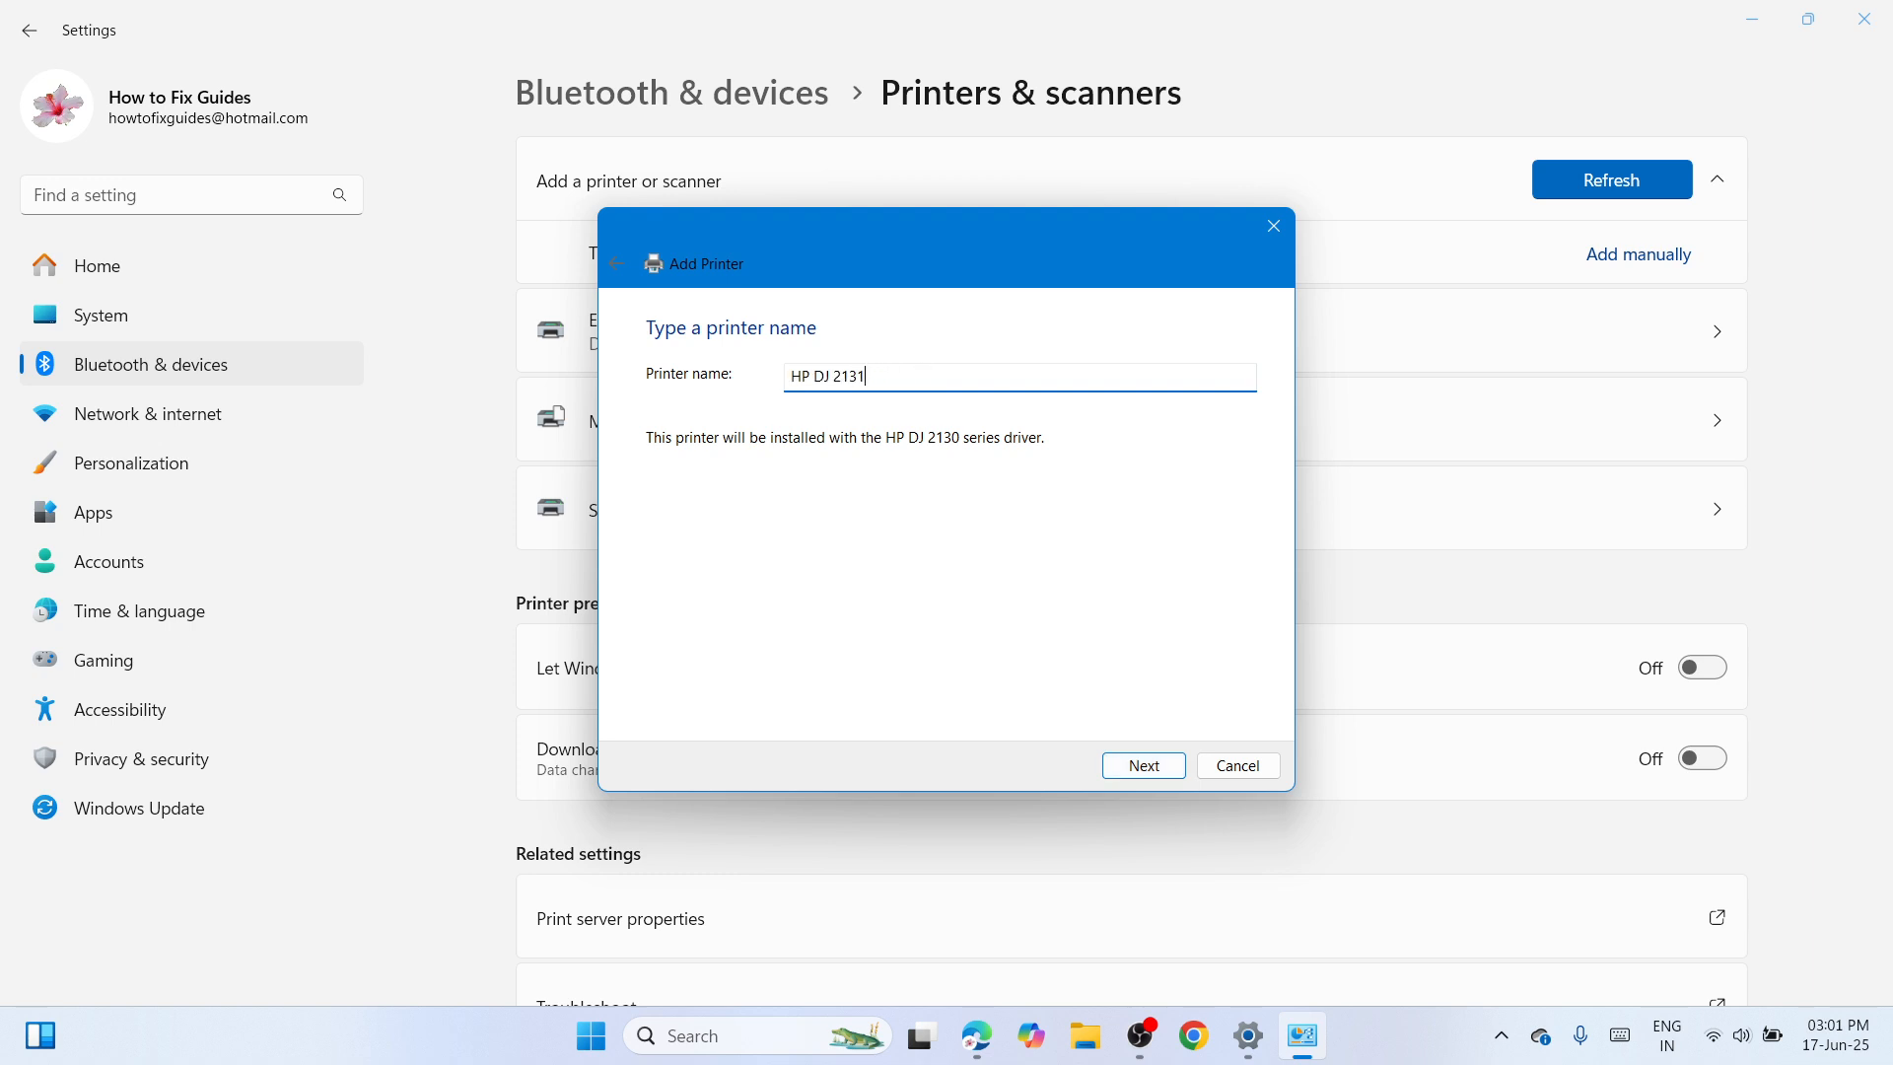
left_click(1124, 765)
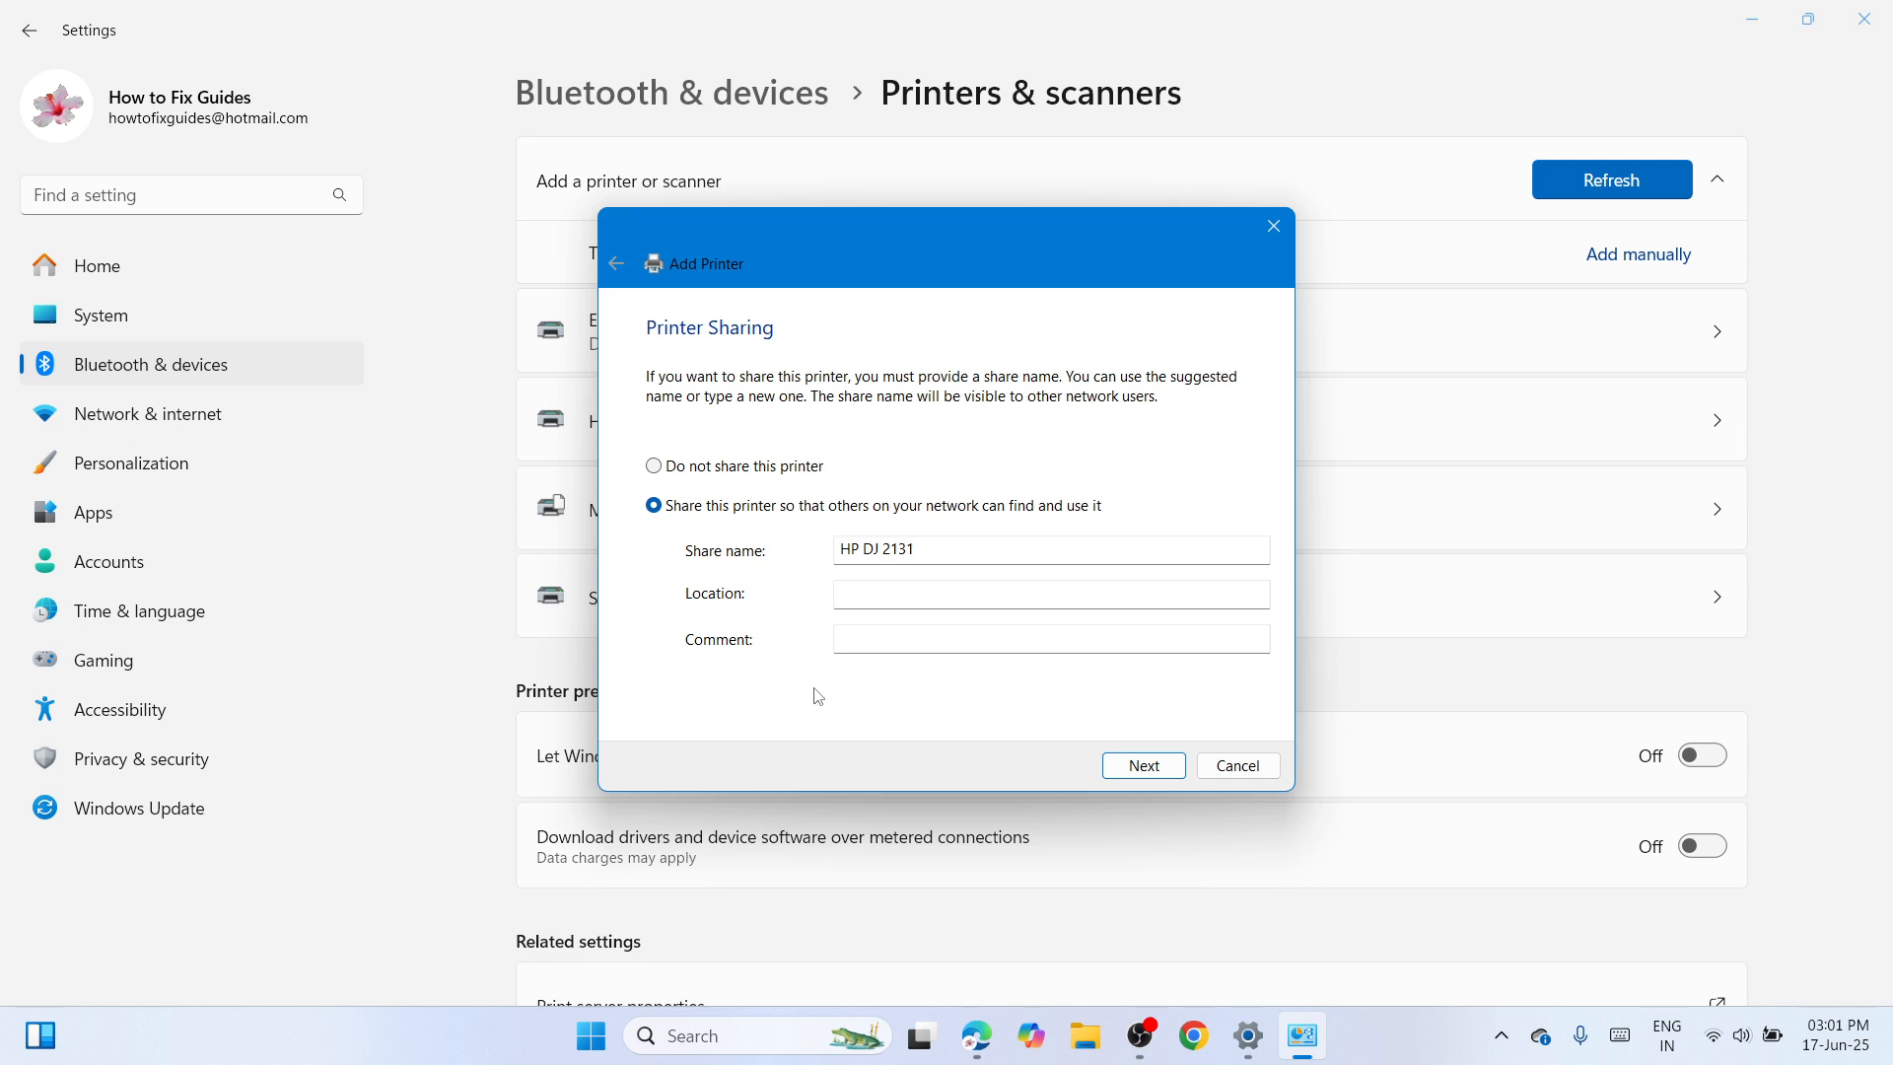
Share the printer on the network as HP DJ 2131 and finish adding it without making it the default.
left_click(1142, 774)
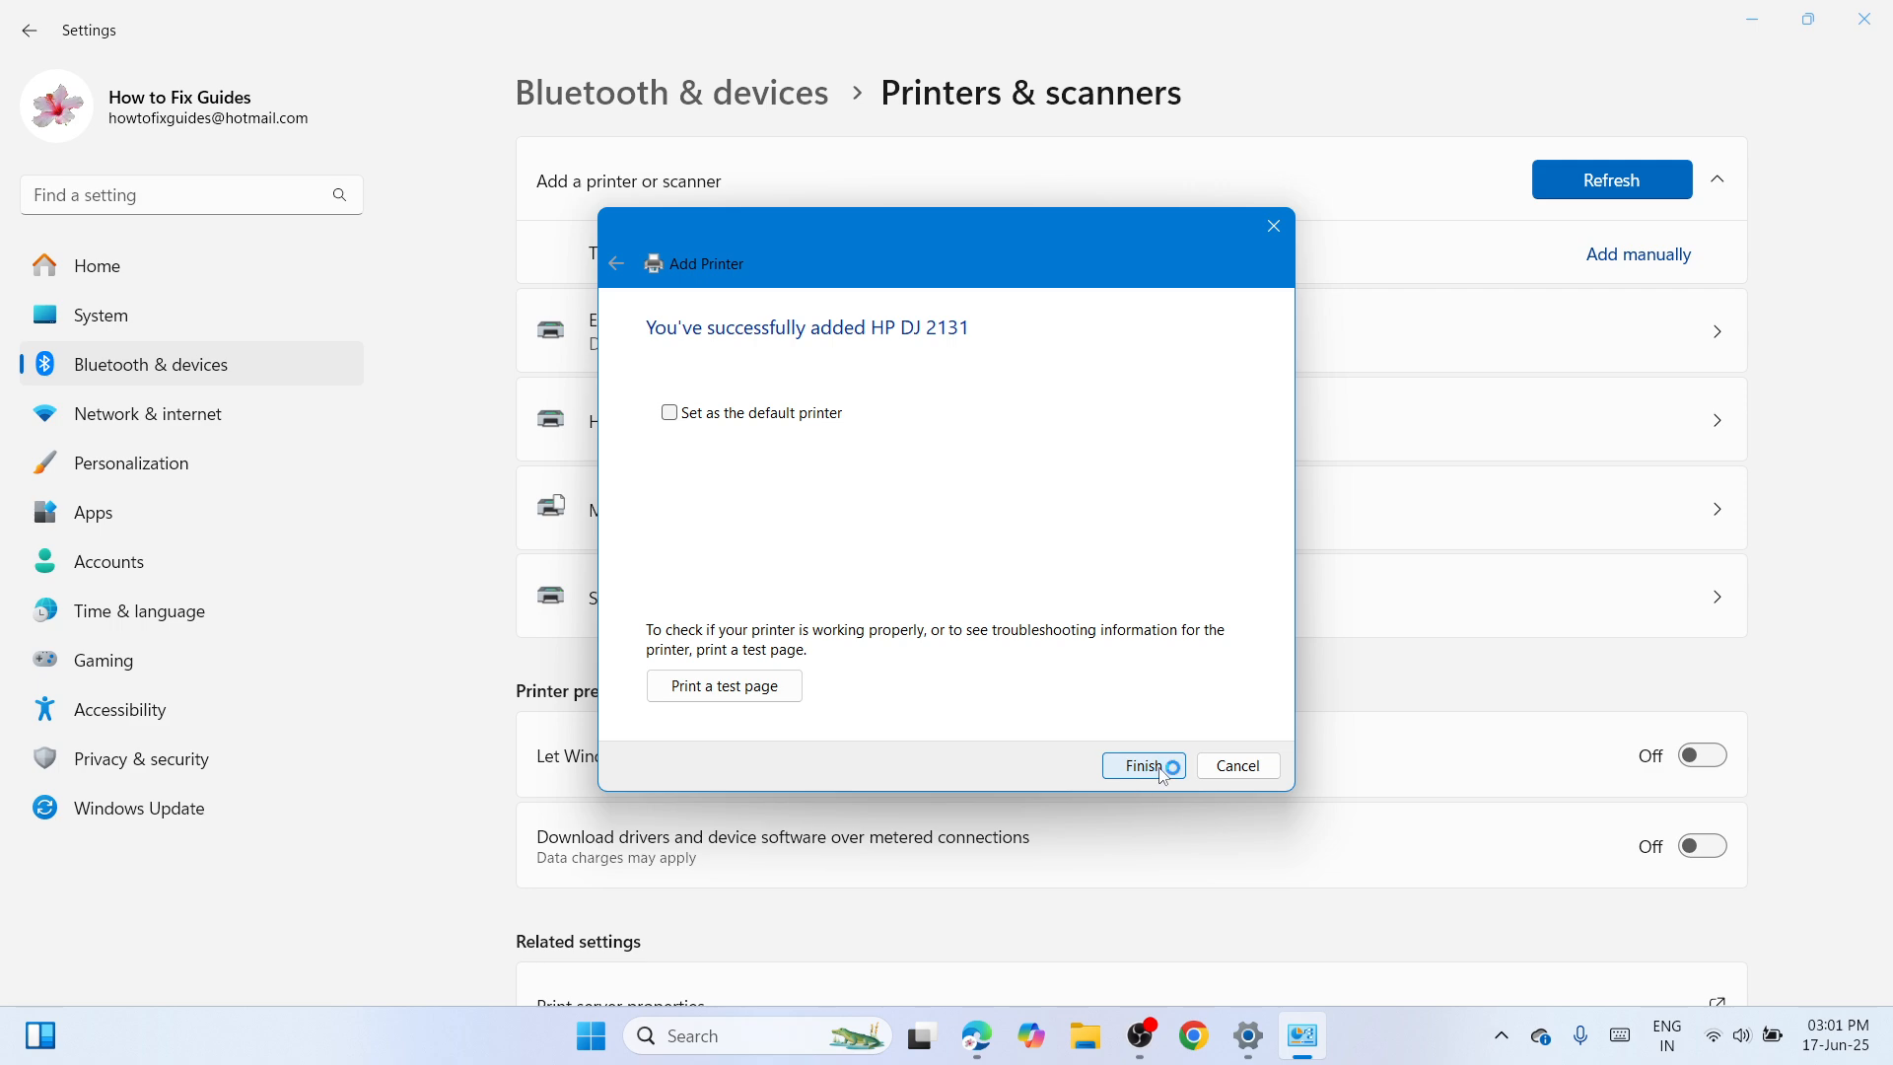
left_click(1155, 767)
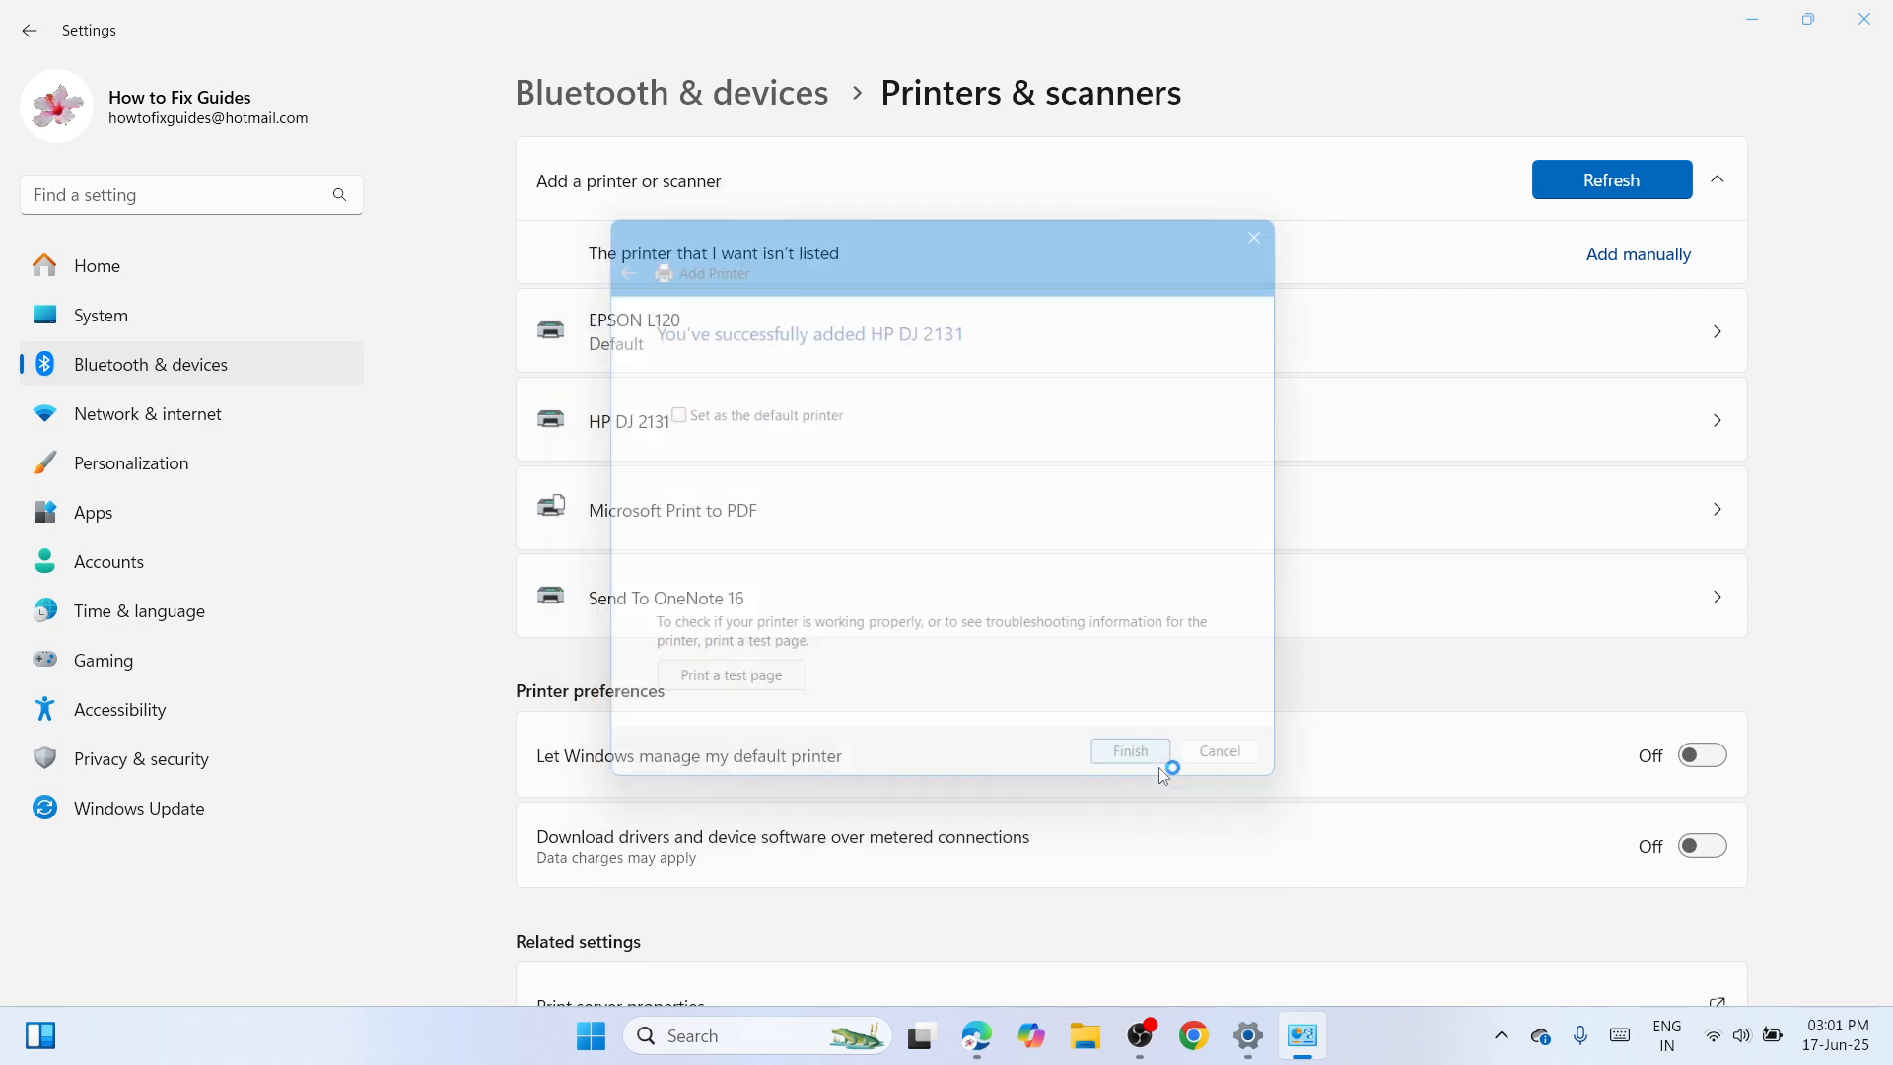
Open the settings page of the newly added HP DJ 2131 printer.
left_click(1308, 439)
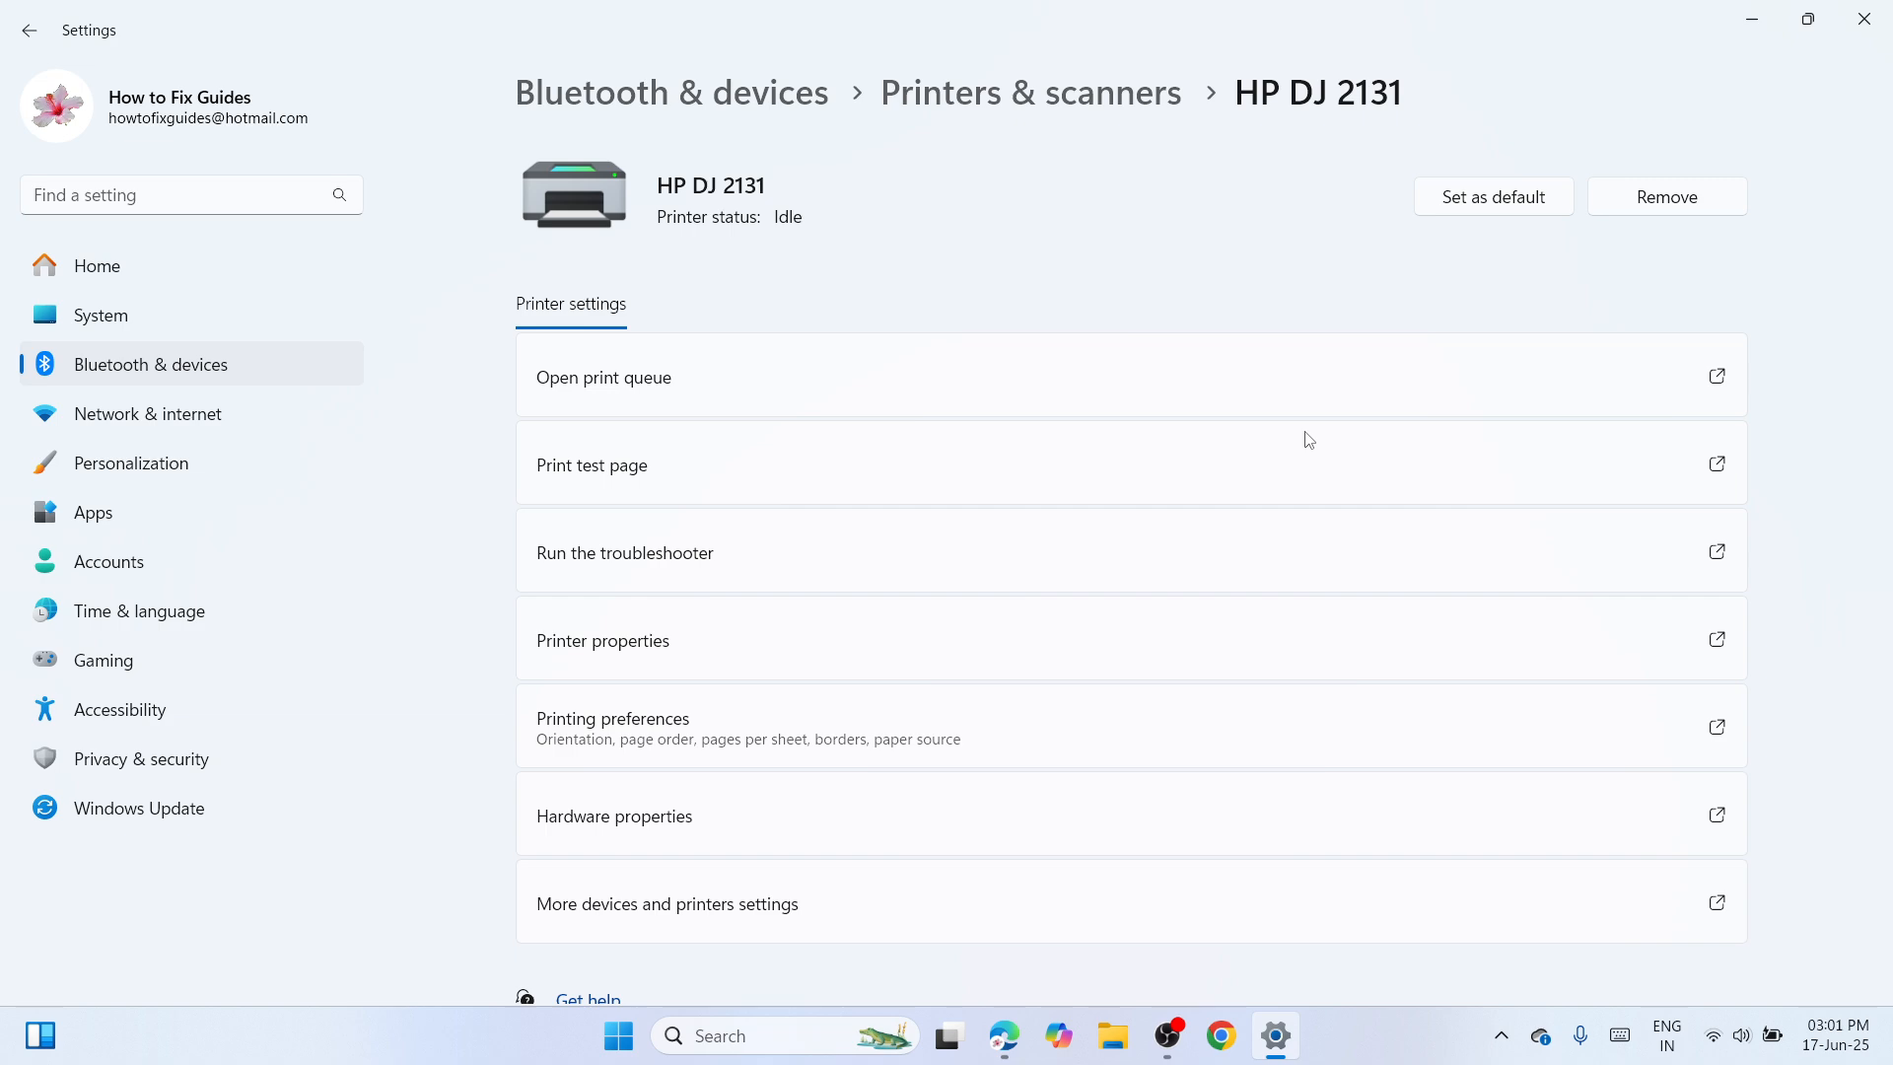
left_click(1173, 1037)
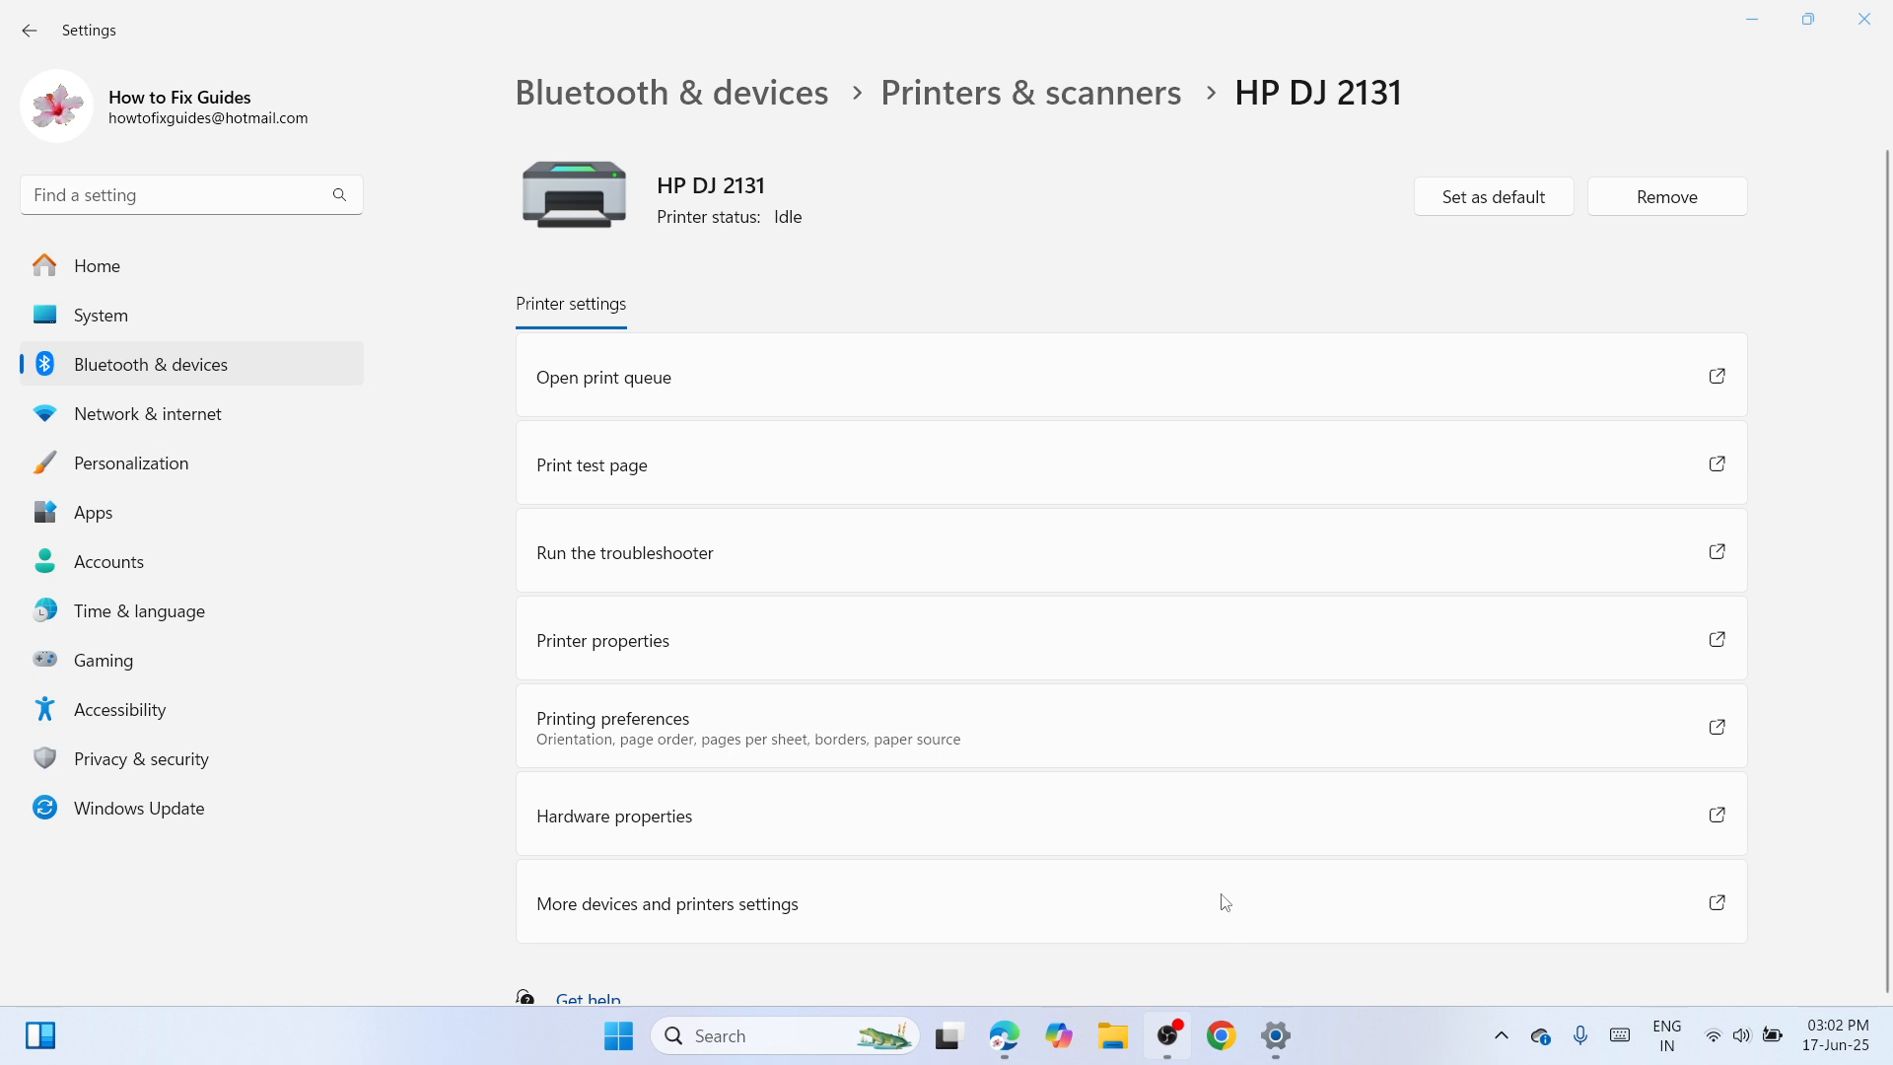